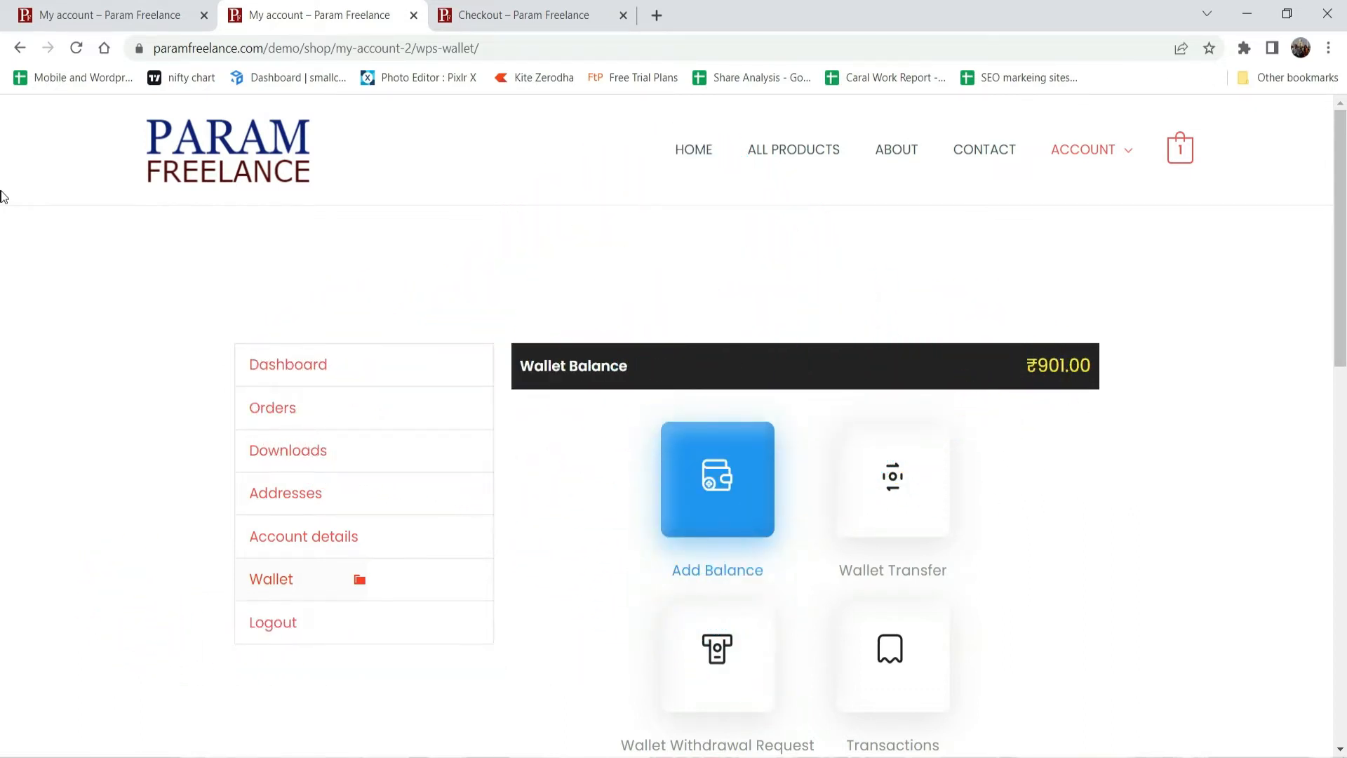
Step: Review the customer's wallet page and the Wallet Payment option in the checkout order summary
{"action": "scroll", "coordinate": [1254, 381], "scroll_direction": "down", "scroll_amount": 4}
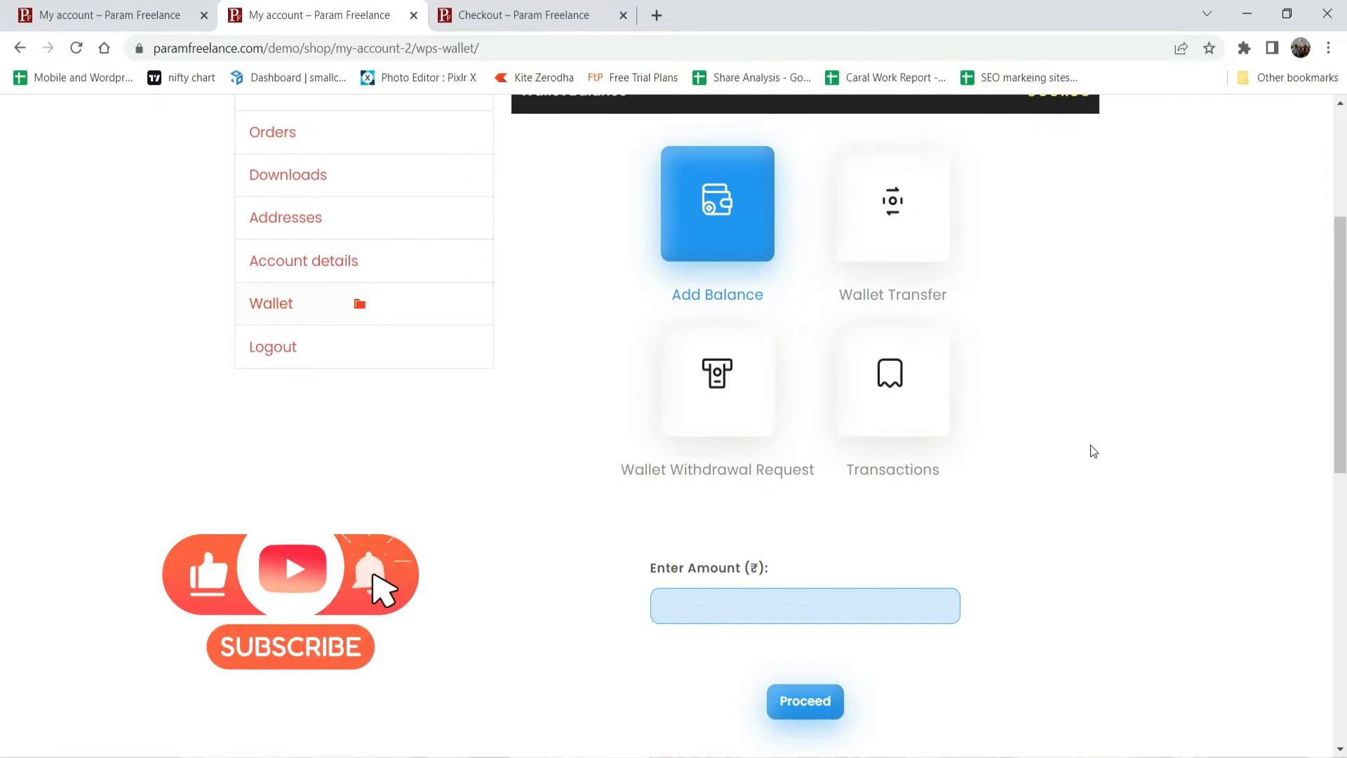
{"action": "scroll", "coordinate": [1092, 451], "scroll_direction": "up", "scroll_amount": 1}
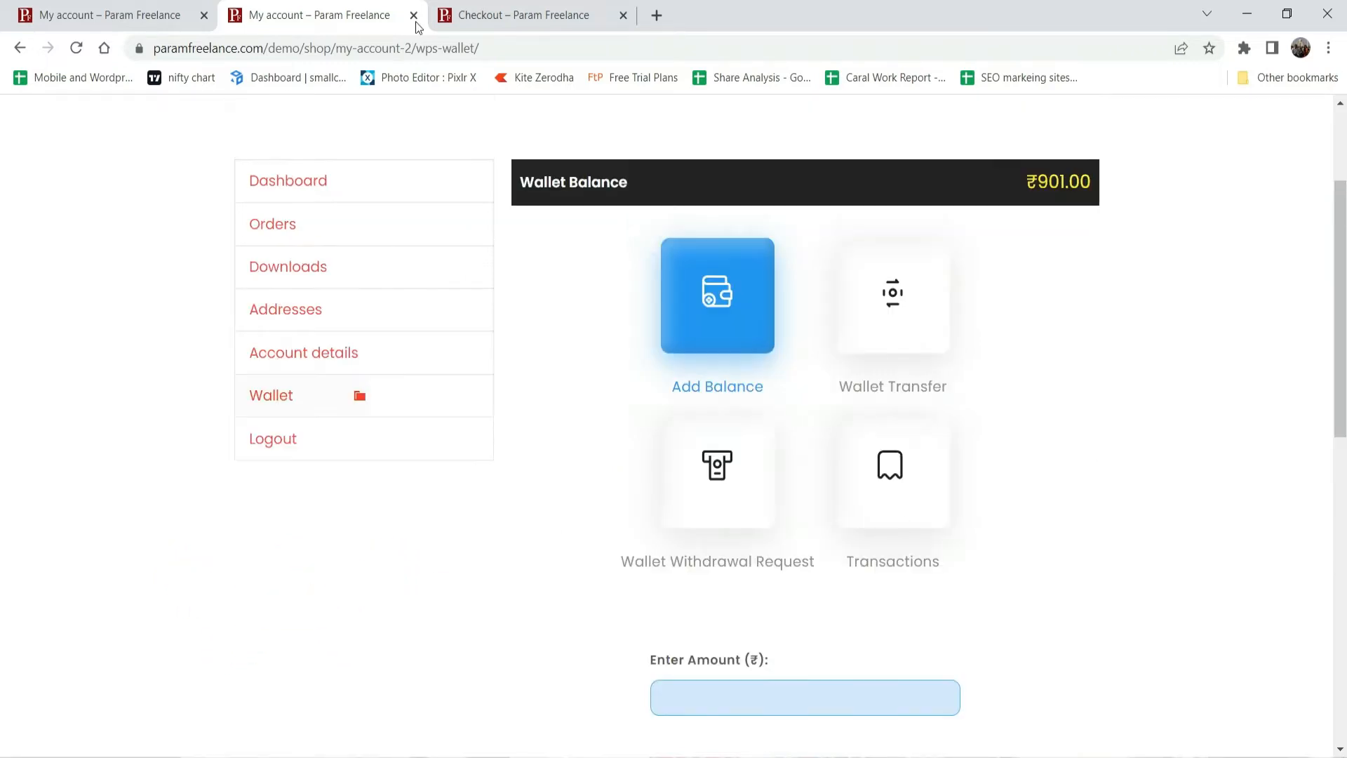
{"action": "left_click", "coordinate": [514, 15]}
{"action": "scroll", "coordinate": [1097, 359], "scroll_direction": "up", "scroll_amount": 2}
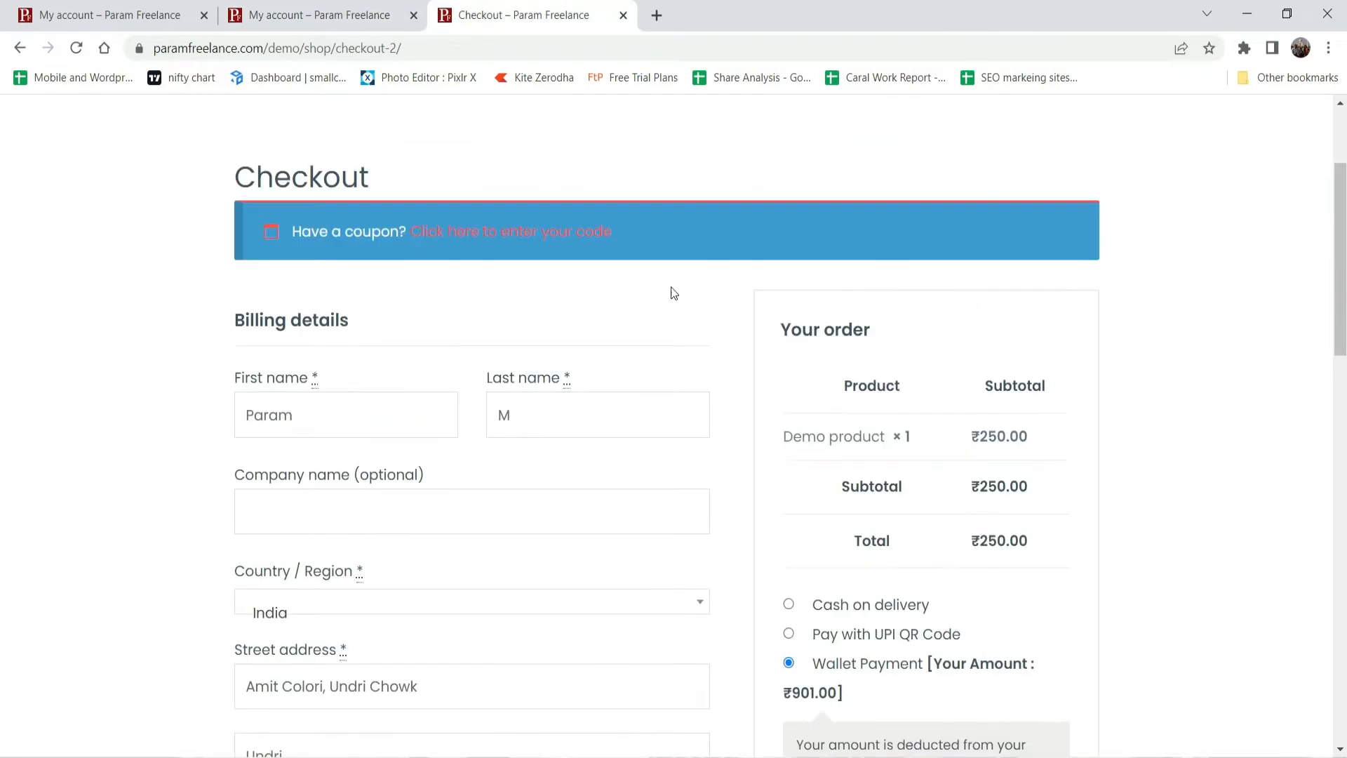
{"action": "scroll", "coordinate": [1299, 319], "scroll_direction": "down", "scroll_amount": 4}
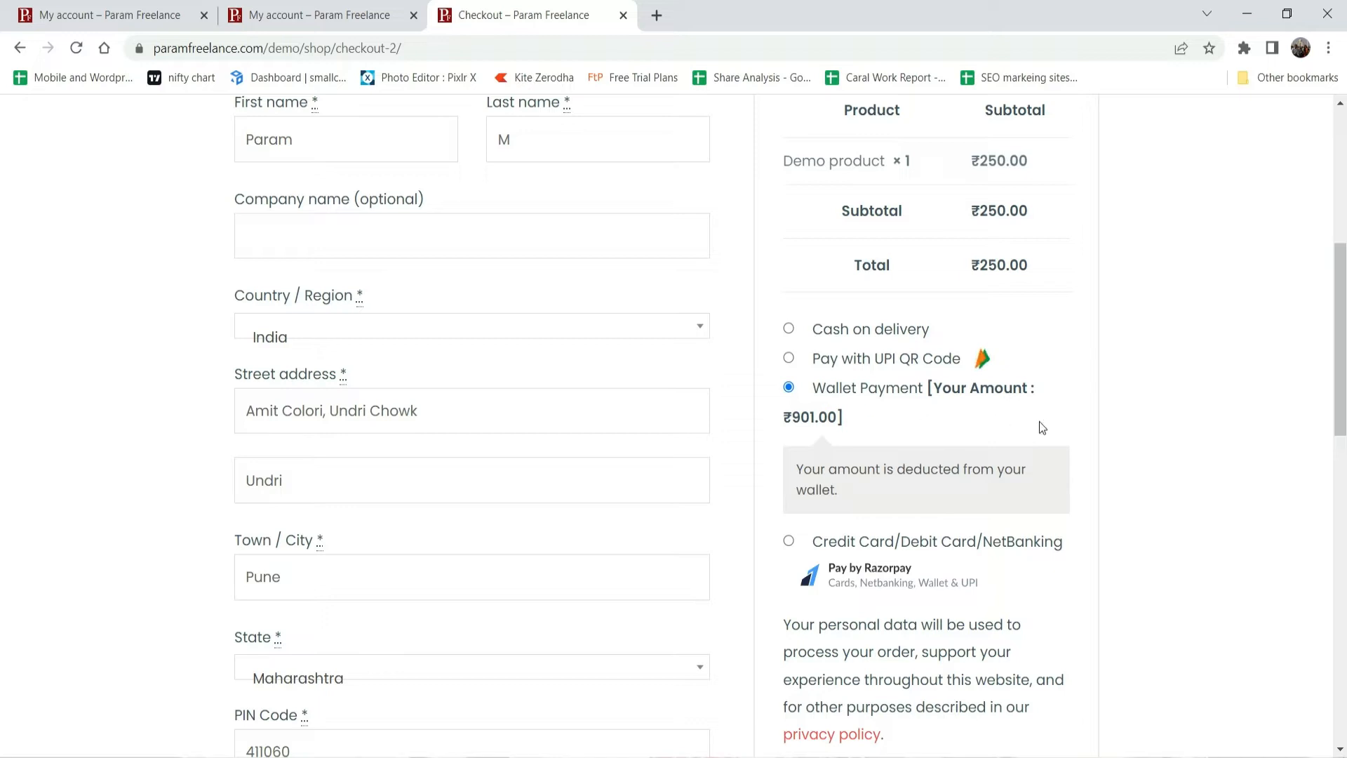
Step: Request a wallet top-up of 500 through Add Balance on the customer's wallet page and proceed to checkout
{"action": "left_click", "coordinate": [328, 13]}
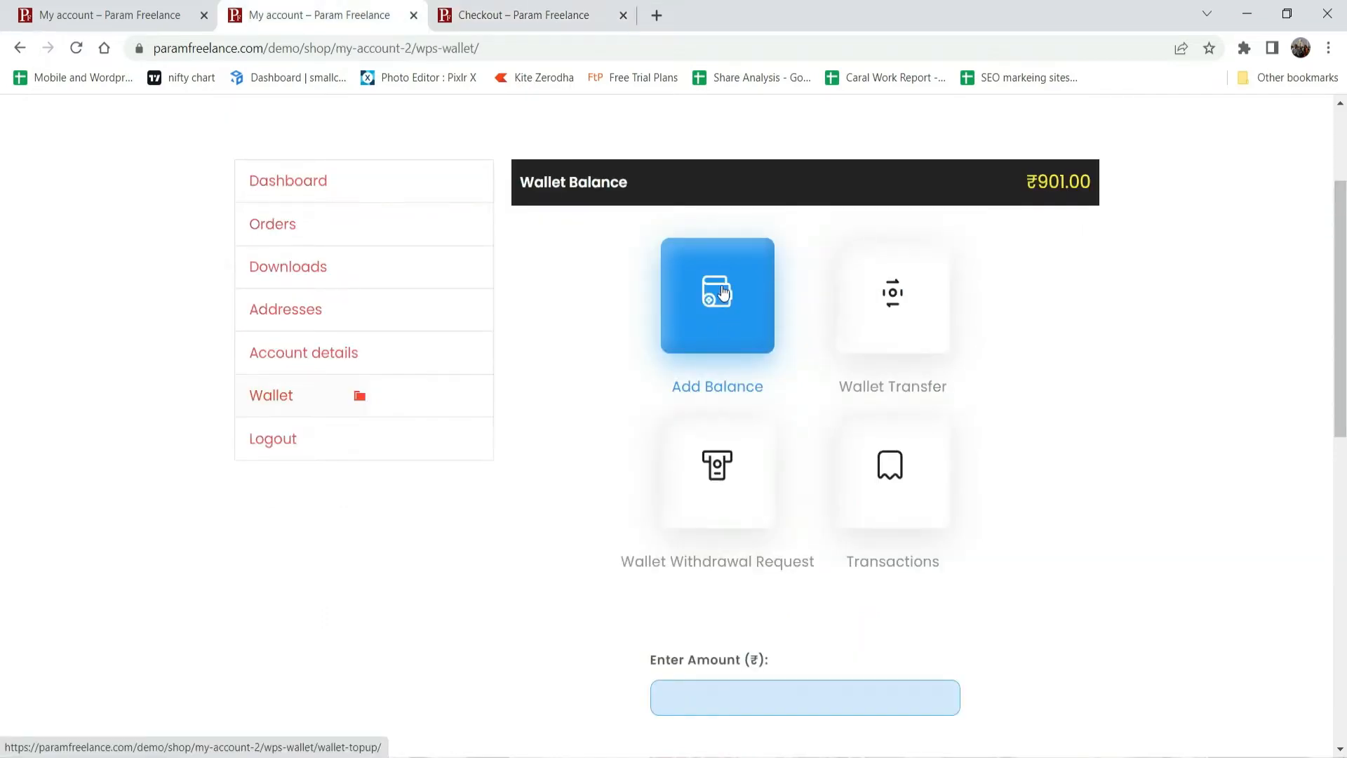
{"action": "left_click", "coordinate": [723, 288]}
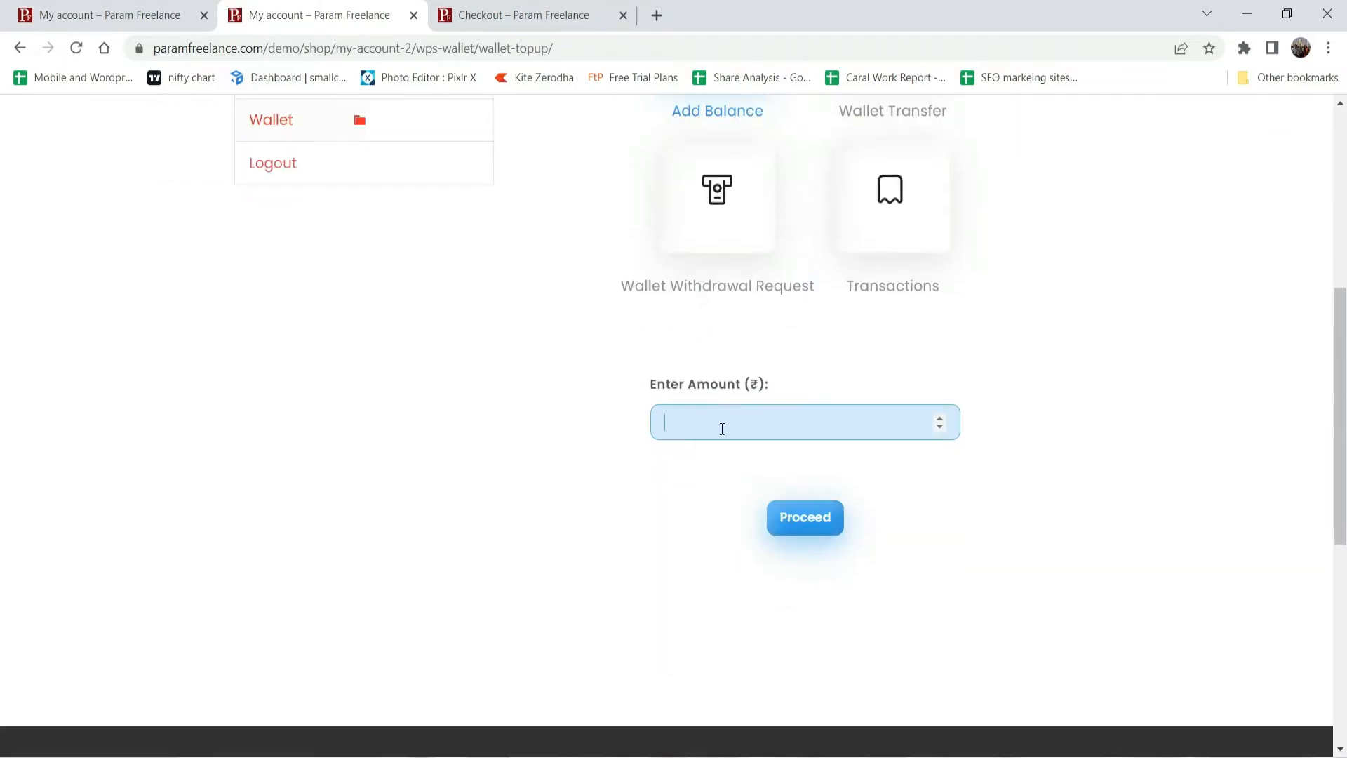
{"action": "left_click", "coordinate": [722, 429]}
{"action": "type", "text": "500"}
{"action": "left_click", "coordinate": [778, 518]}
{"action": "scroll", "coordinate": [1198, 338], "scroll_direction": "down", "scroll_amount": 9}
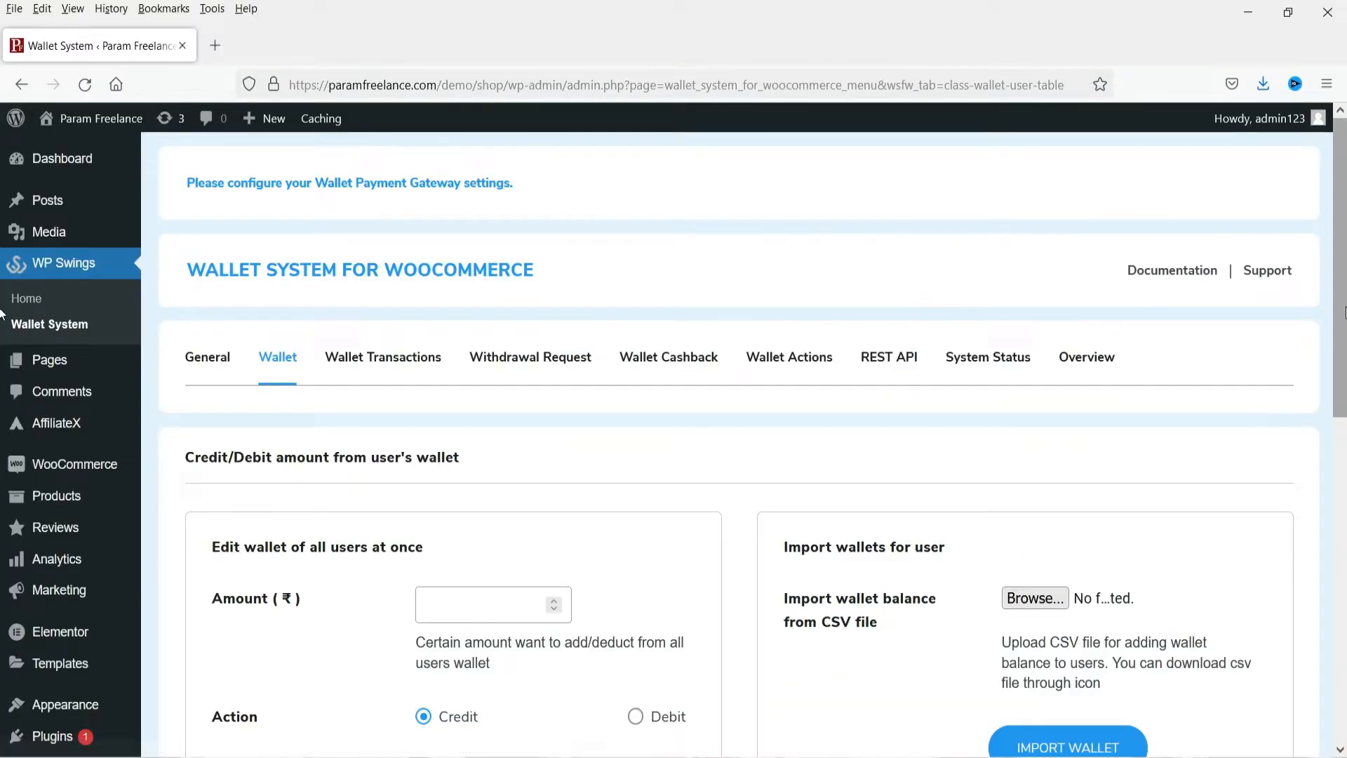
Step: Examine the plugin's wallet credit/debit form, CSV import options and Wallet User list in the store admin
{"action": "scroll", "coordinate": [464, 311], "scroll_direction": "down", "scroll_amount": 6}
{"action": "scroll", "coordinate": [464, 312], "scroll_direction": "up", "scroll_amount": 2}
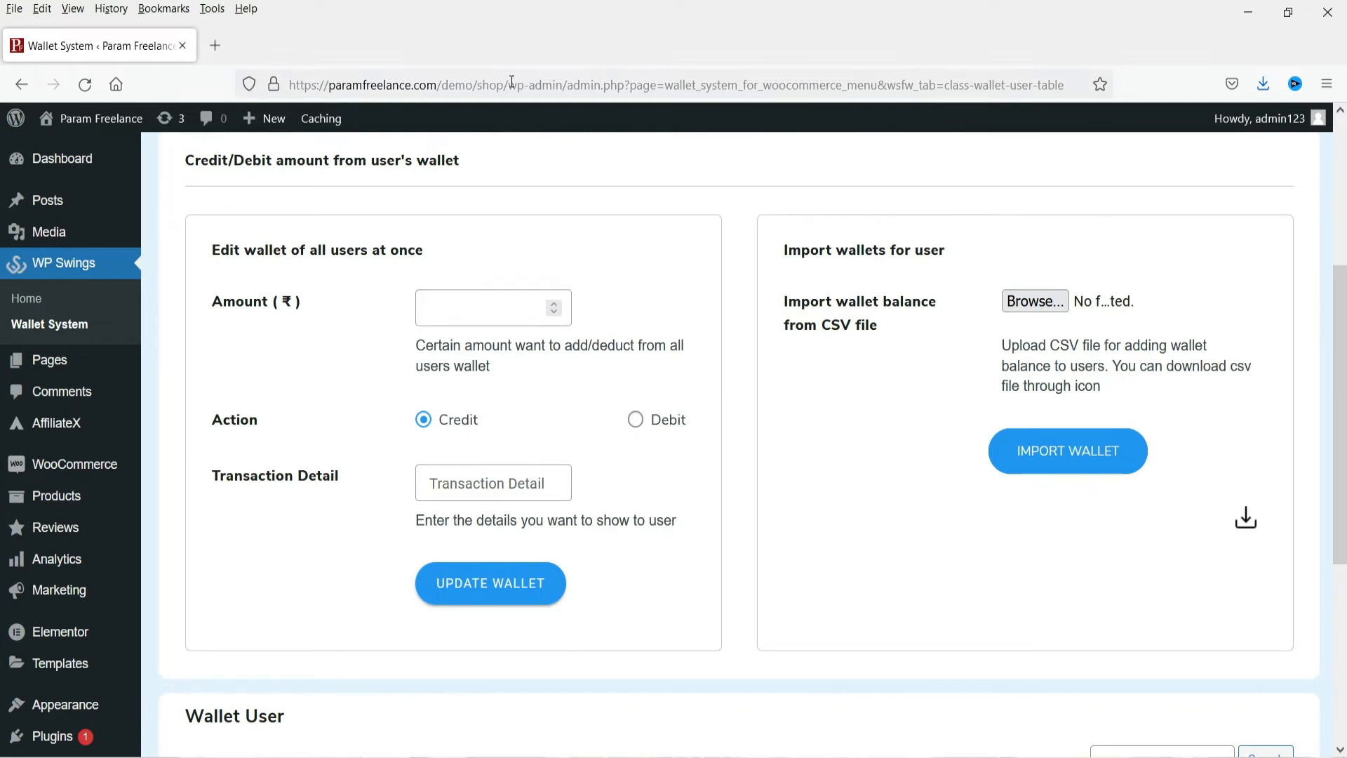
{"action": "left_click", "coordinate": [441, 311]}
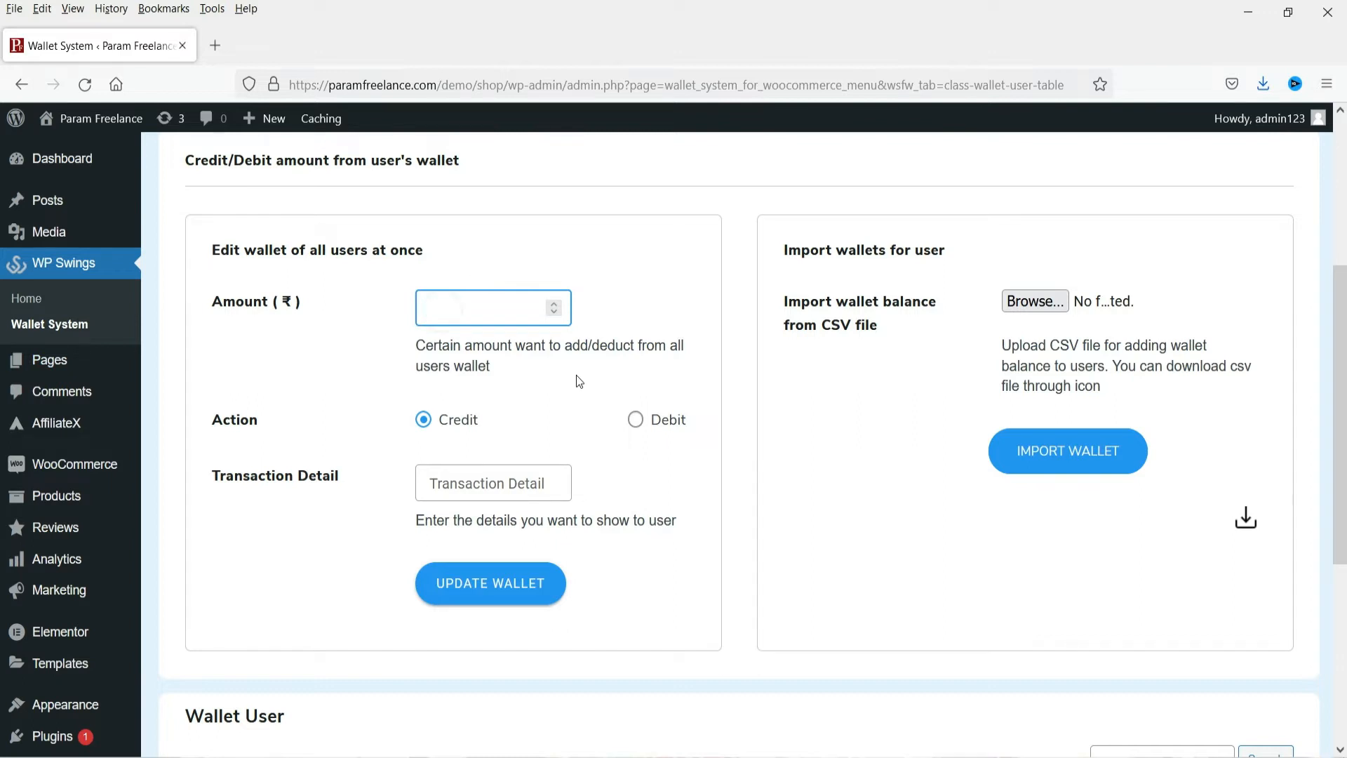
{"action": "scroll", "coordinate": [702, 400], "scroll_direction": "down", "scroll_amount": 5}
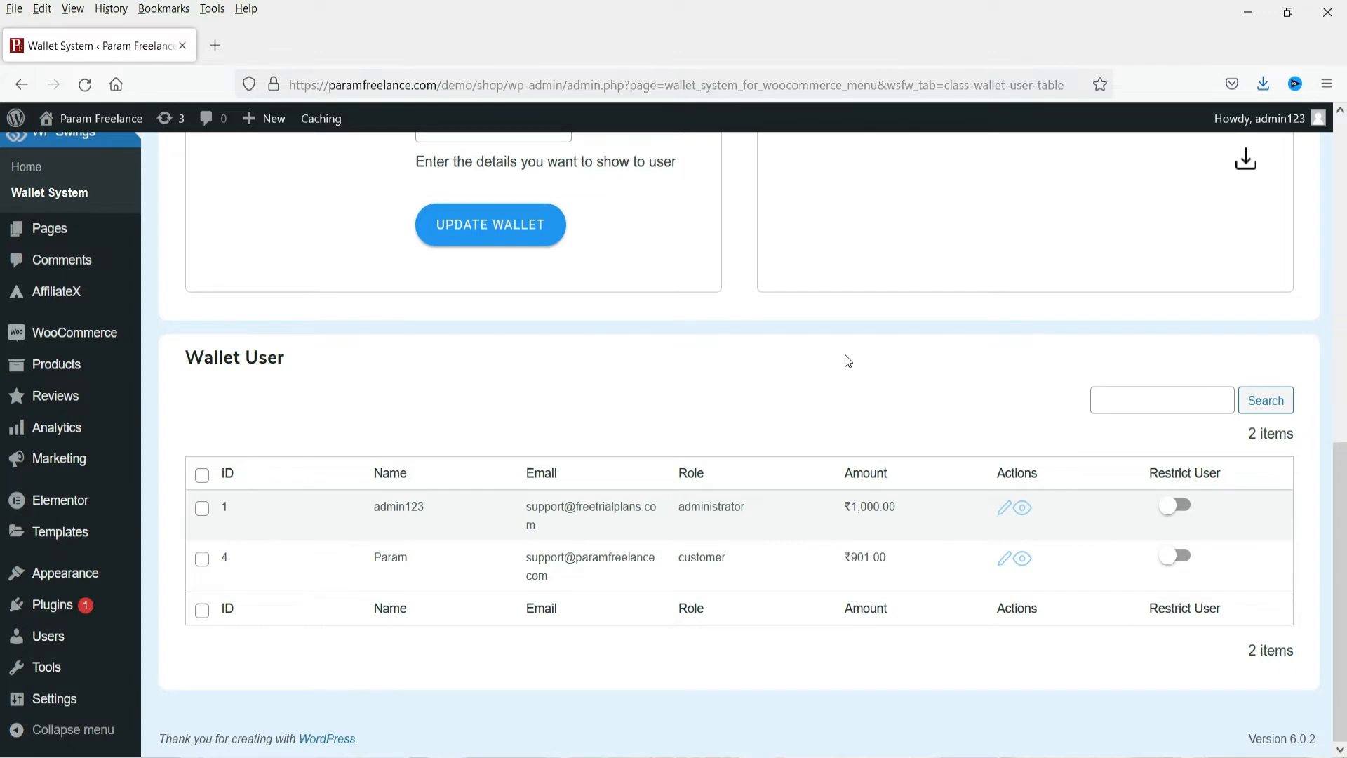
Step: Examine the Wallet Cashback settings, including order status, cashback rule, cashback type and amount limits
{"action": "scroll", "coordinate": [845, 355], "scroll_direction": "up", "scroll_amount": 8}
{"action": "left_click", "coordinate": [827, 364]}
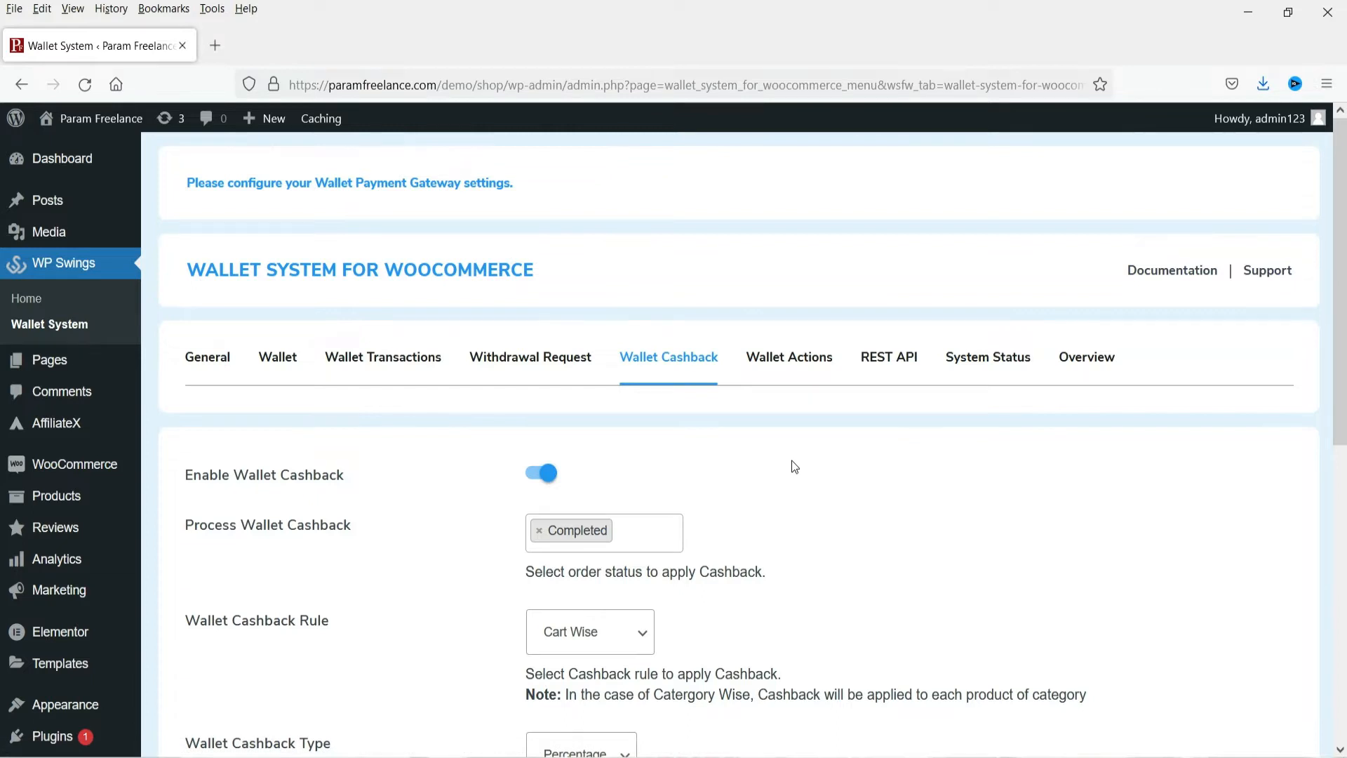
{"action": "scroll", "coordinate": [912, 433], "scroll_direction": "down", "scroll_amount": 3}
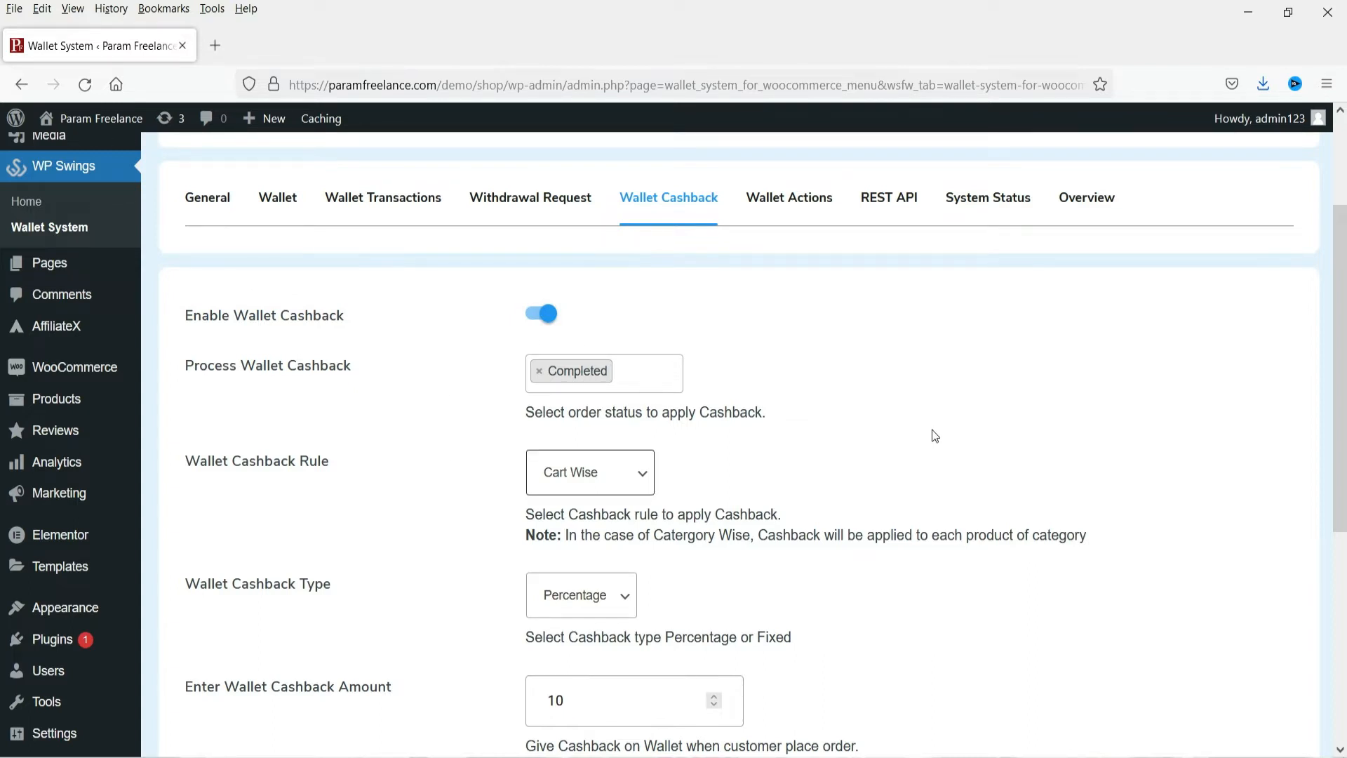
{"action": "scroll", "coordinate": [905, 432], "scroll_direction": "down", "scroll_amount": 2}
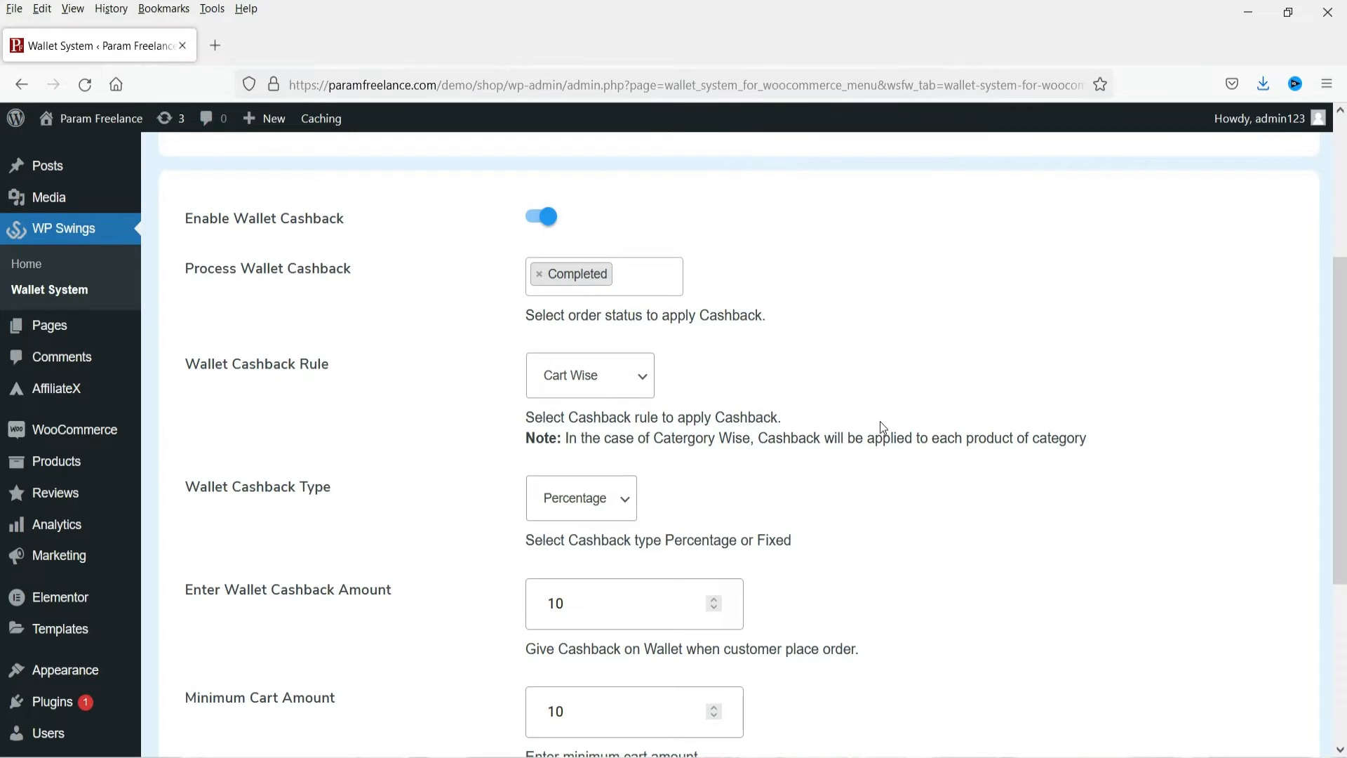
{"action": "scroll", "coordinate": [880, 421], "scroll_direction": "down", "scroll_amount": 2}
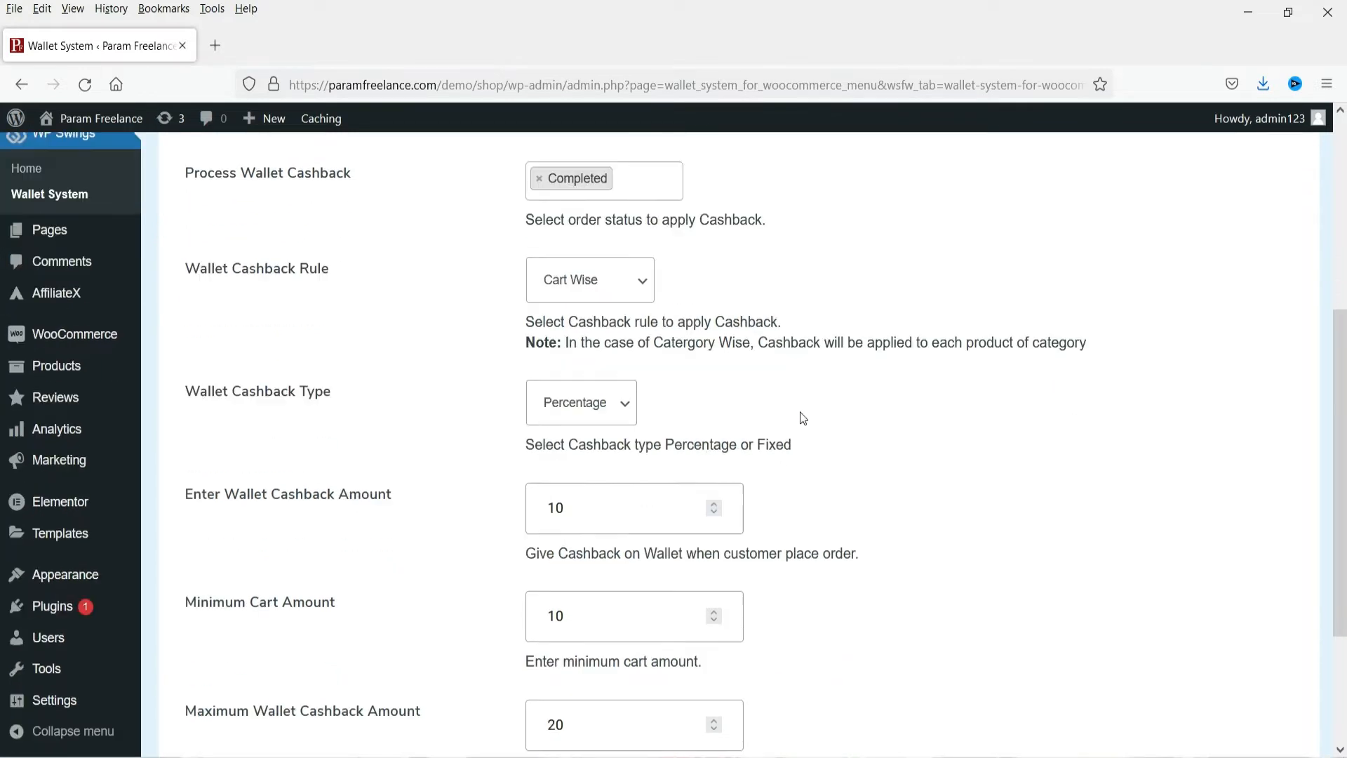
{"action": "left_click", "coordinate": [625, 402]}
{"action": "left_click", "coordinate": [942, 437]}
{"action": "scroll", "coordinate": [943, 436], "scroll_direction": "down", "scroll_amount": 3}
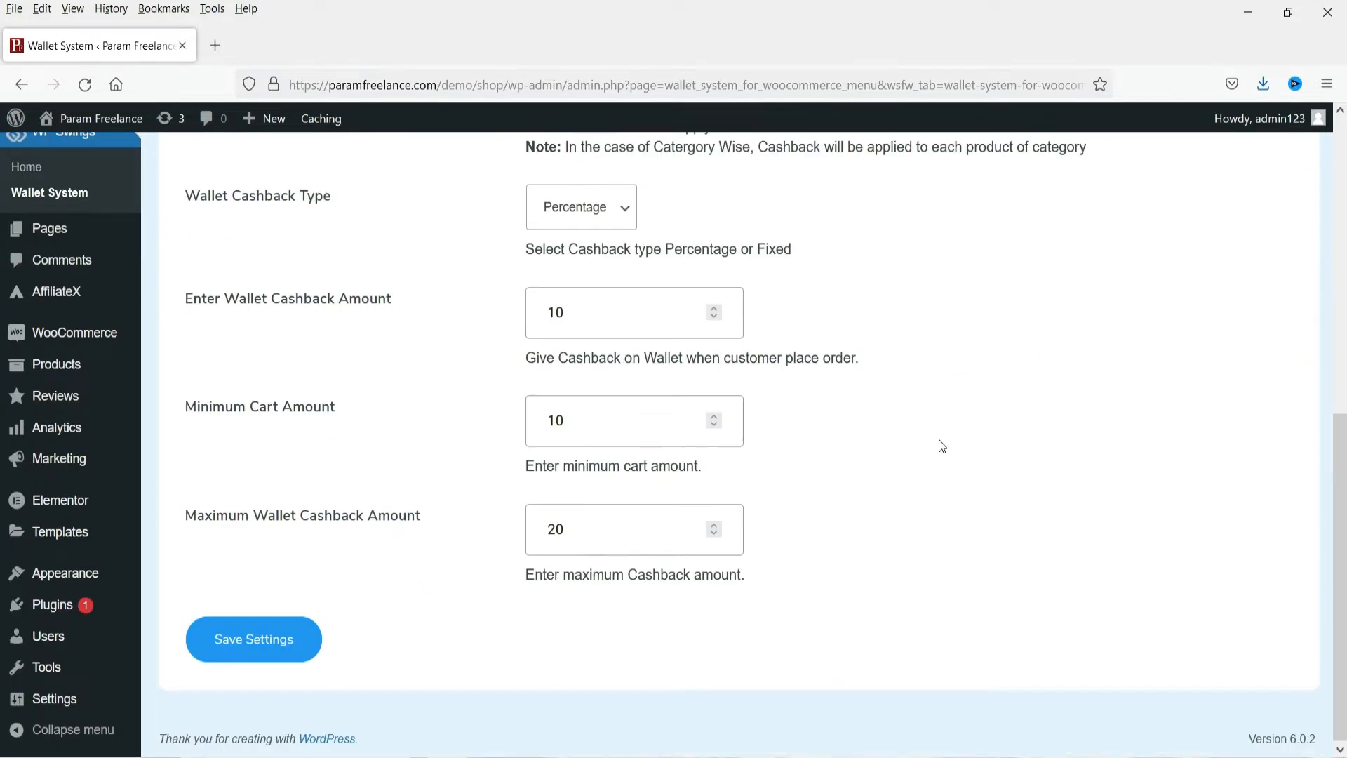
{"action": "scroll", "coordinate": [943, 448], "scroll_direction": "up", "scroll_amount": 7}
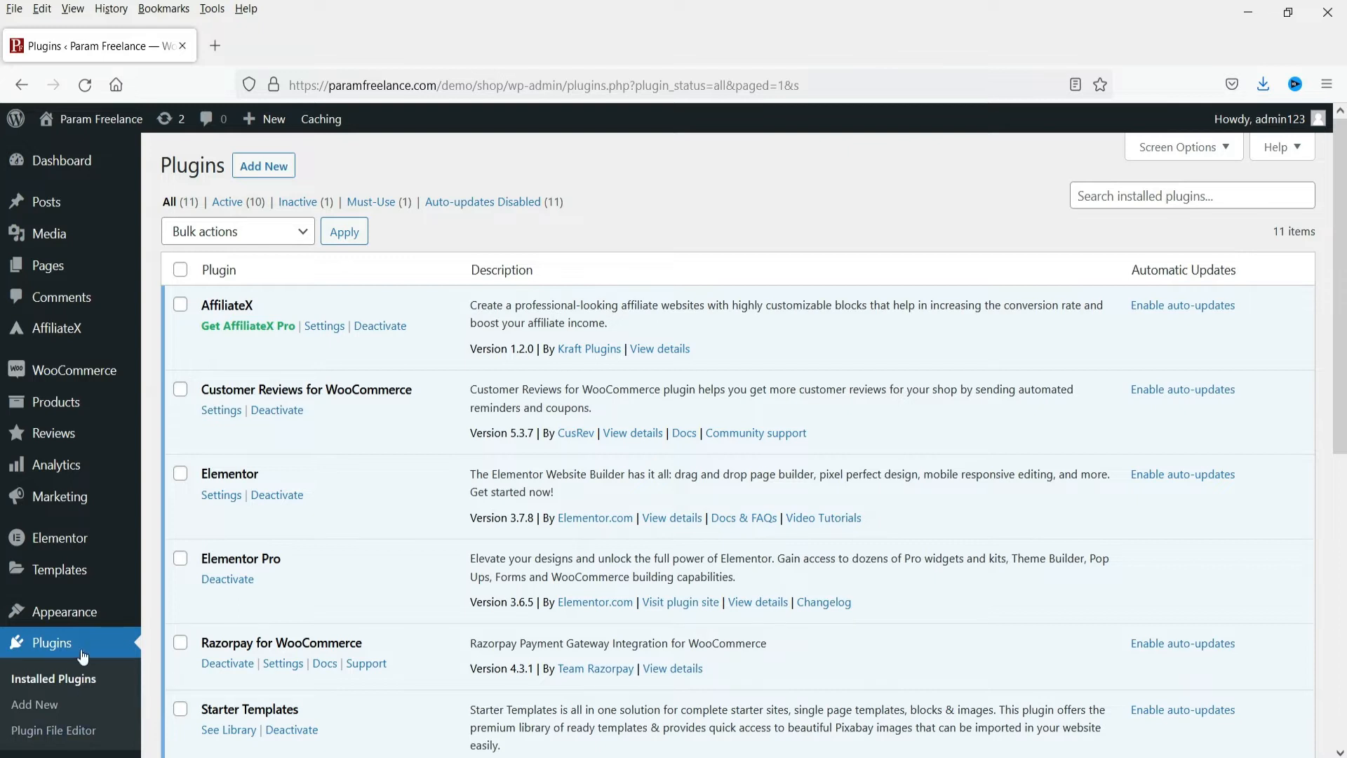
Step: Find "wallet system for woocommerce" among the available plugins, then install and activate the WP Swings plugin
{"action": "left_click", "coordinate": [35, 702]}
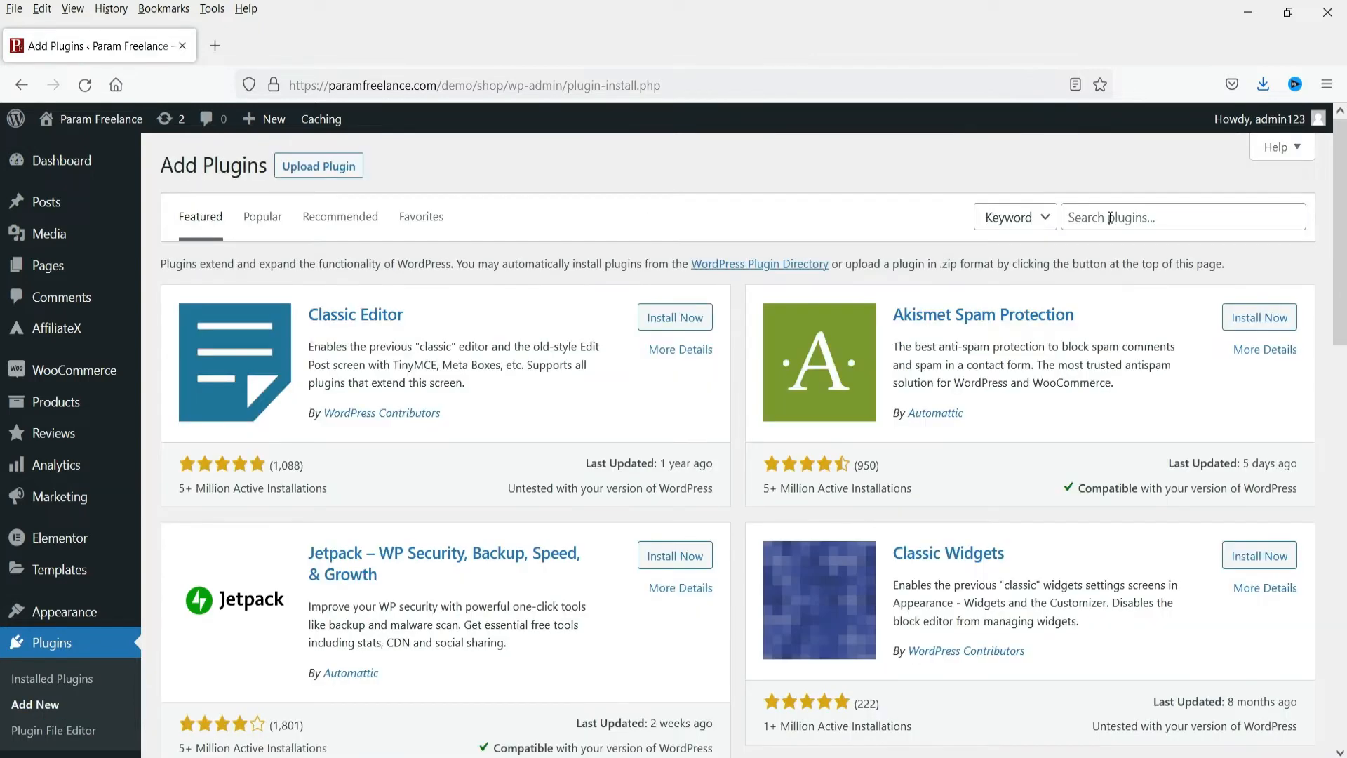
{"action": "left_click", "coordinate": [1110, 216]}
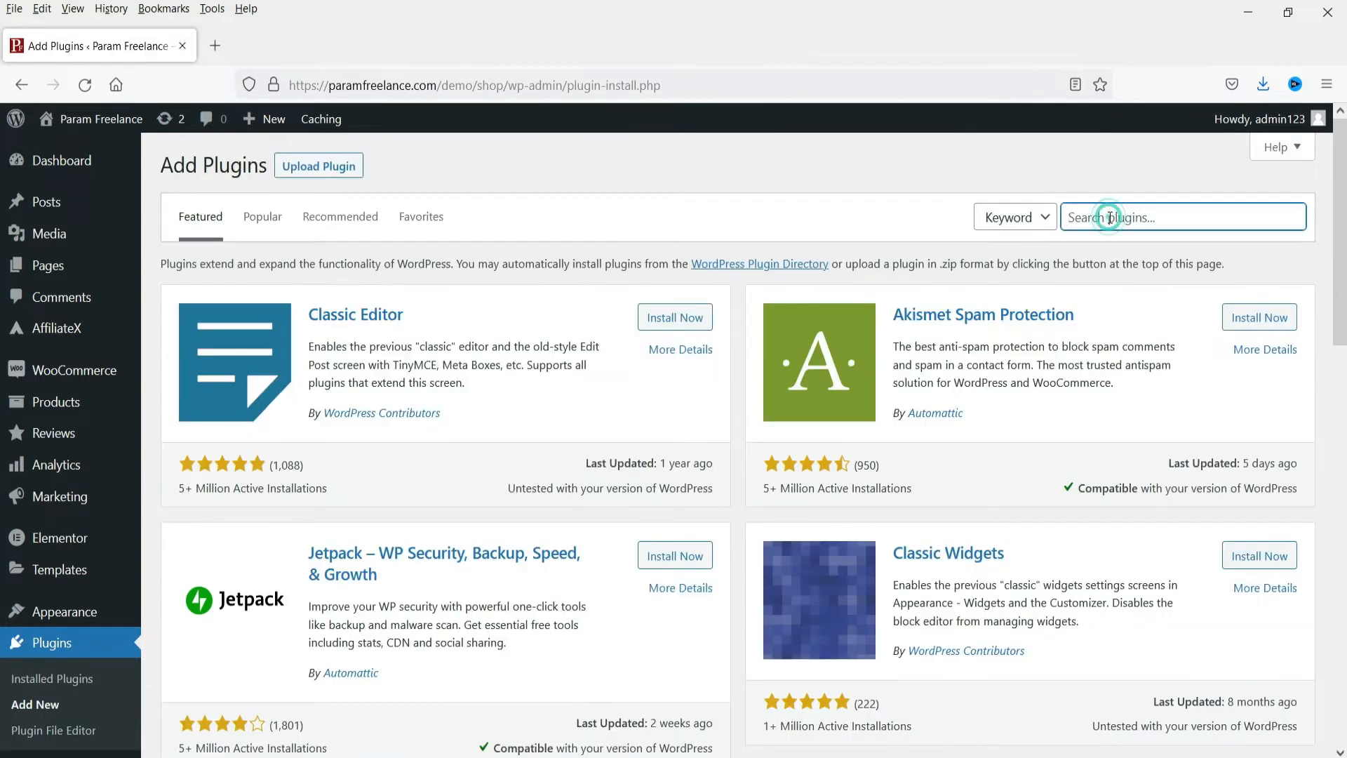
{"action": "type", "text": "wallet"}
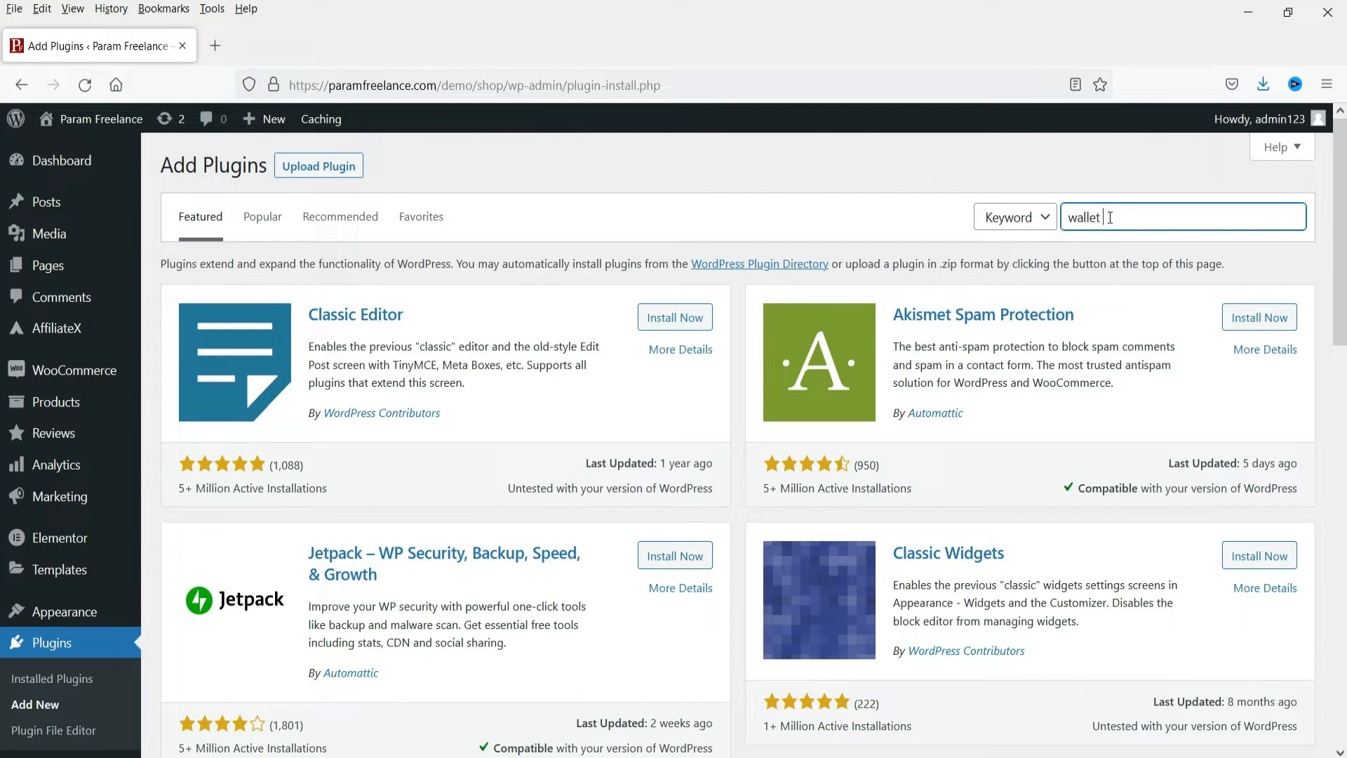
{"action": "type", "text": " system for woocommerce"}
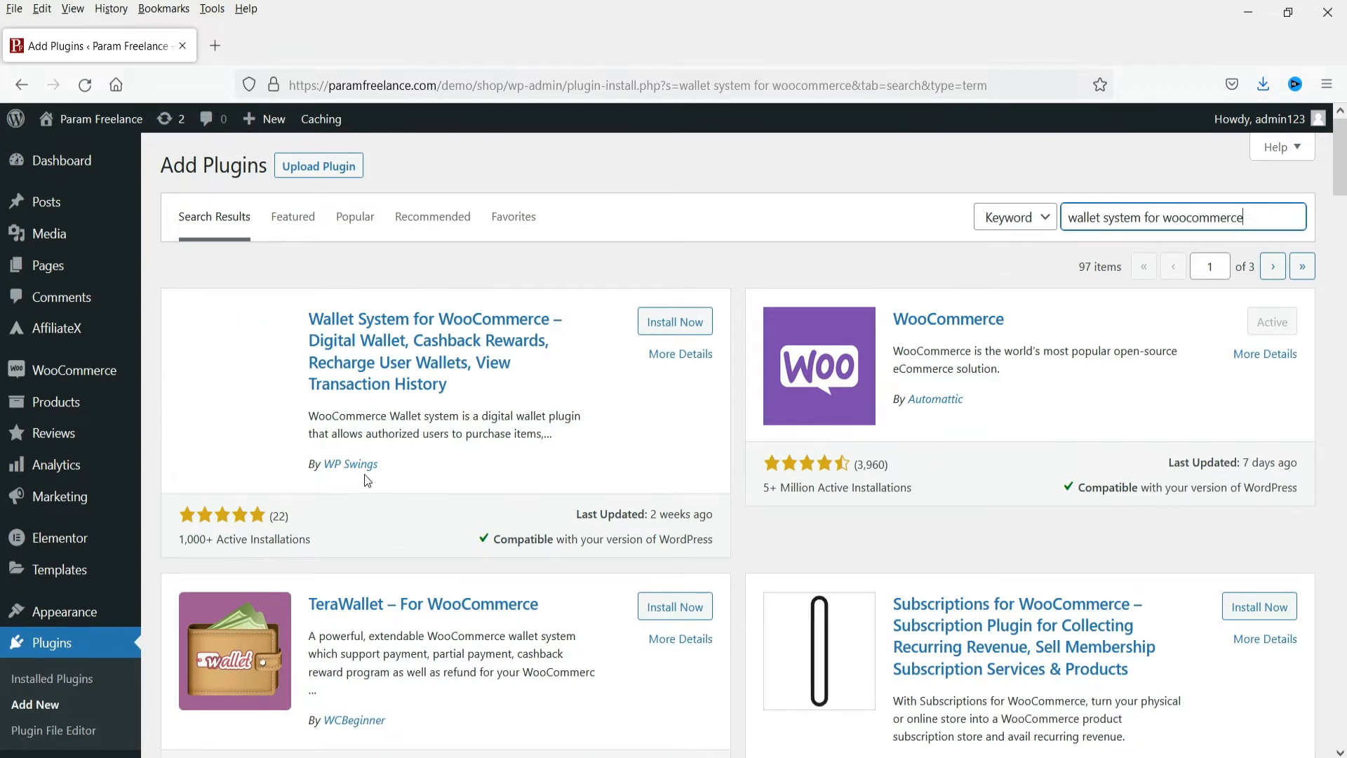
{"action": "left_click", "coordinate": [687, 321]}
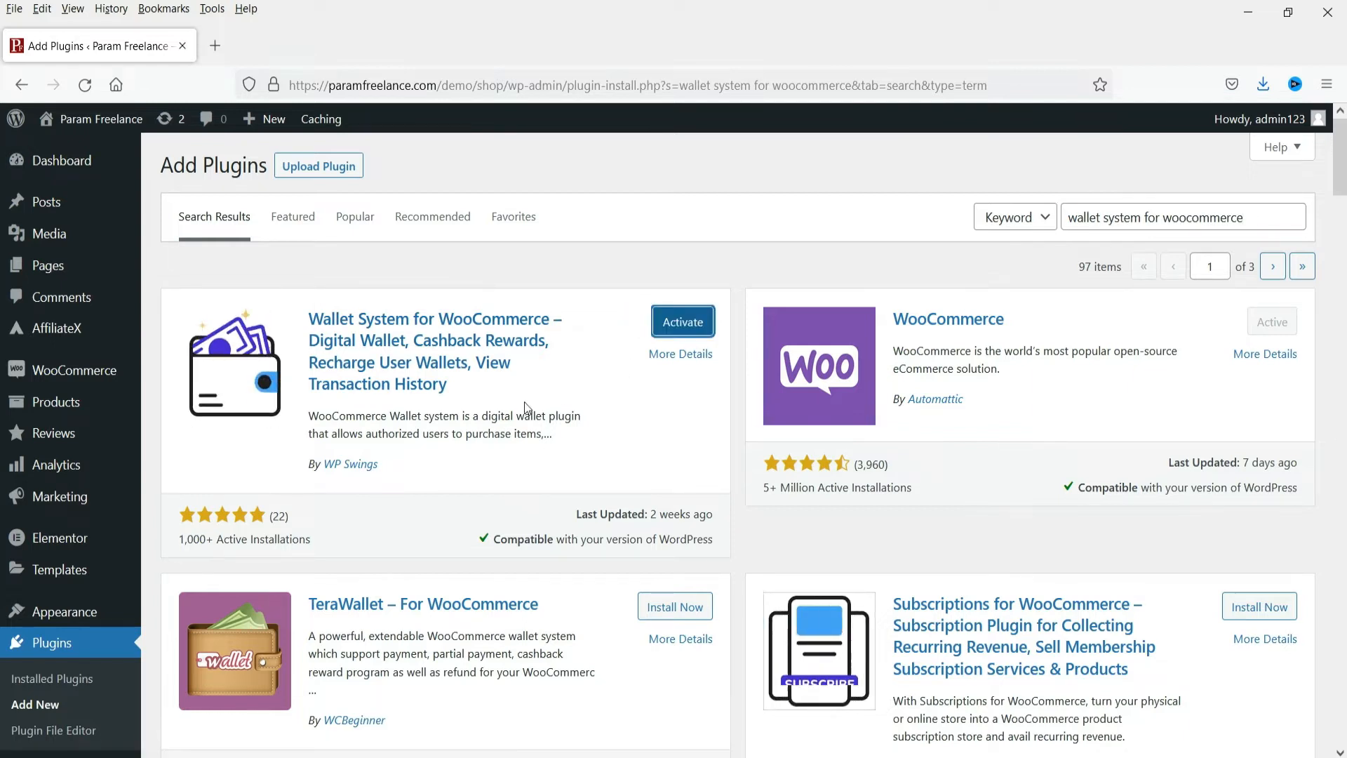
{"action": "left_click", "coordinate": [682, 322]}
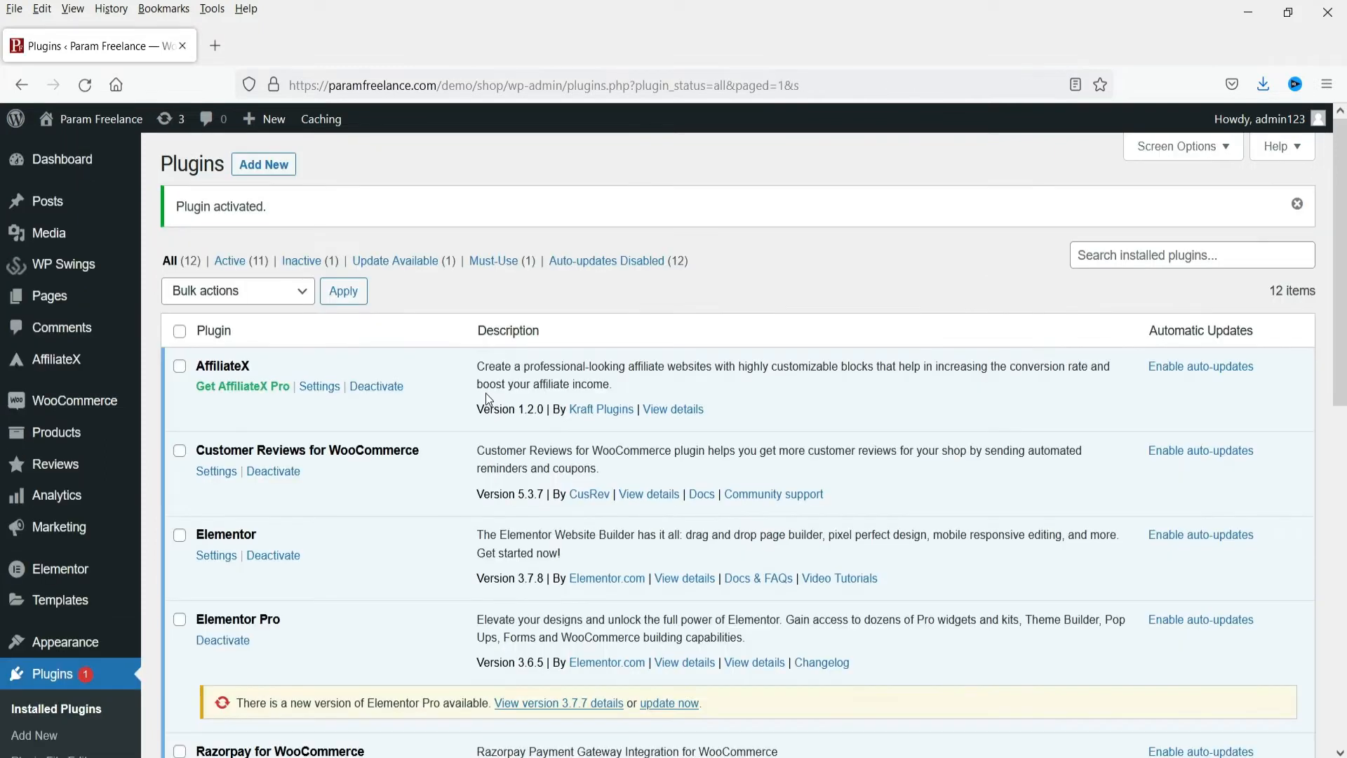
Step: In the Wallet System general settings, turn on Enable, Wallet Recharge, Refund To Wallet and customer emails on wallet amount updates
{"action": "mouse_move", "coordinate": [62, 273]}
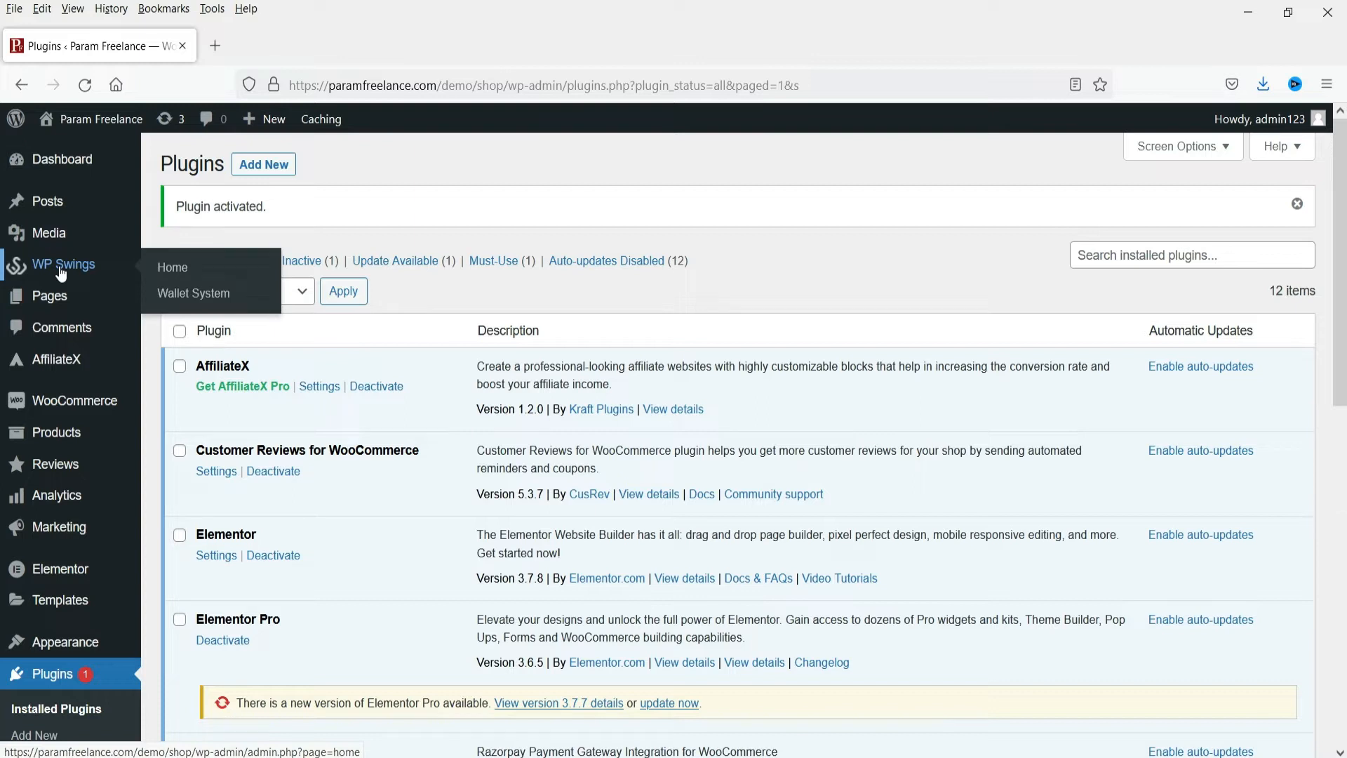
{"action": "left_click", "coordinate": [210, 293]}
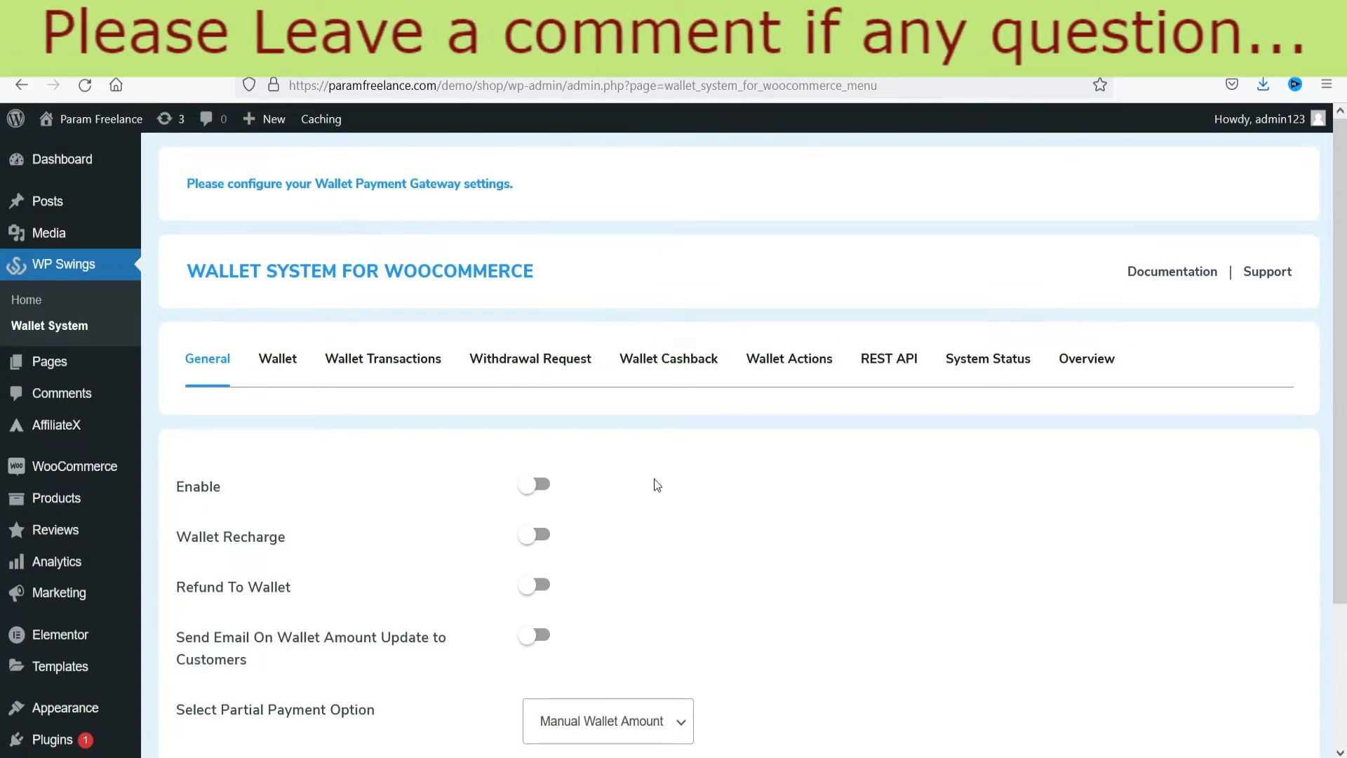
{"action": "scroll", "coordinate": [180, 307], "scroll_direction": "down", "scroll_amount": 1}
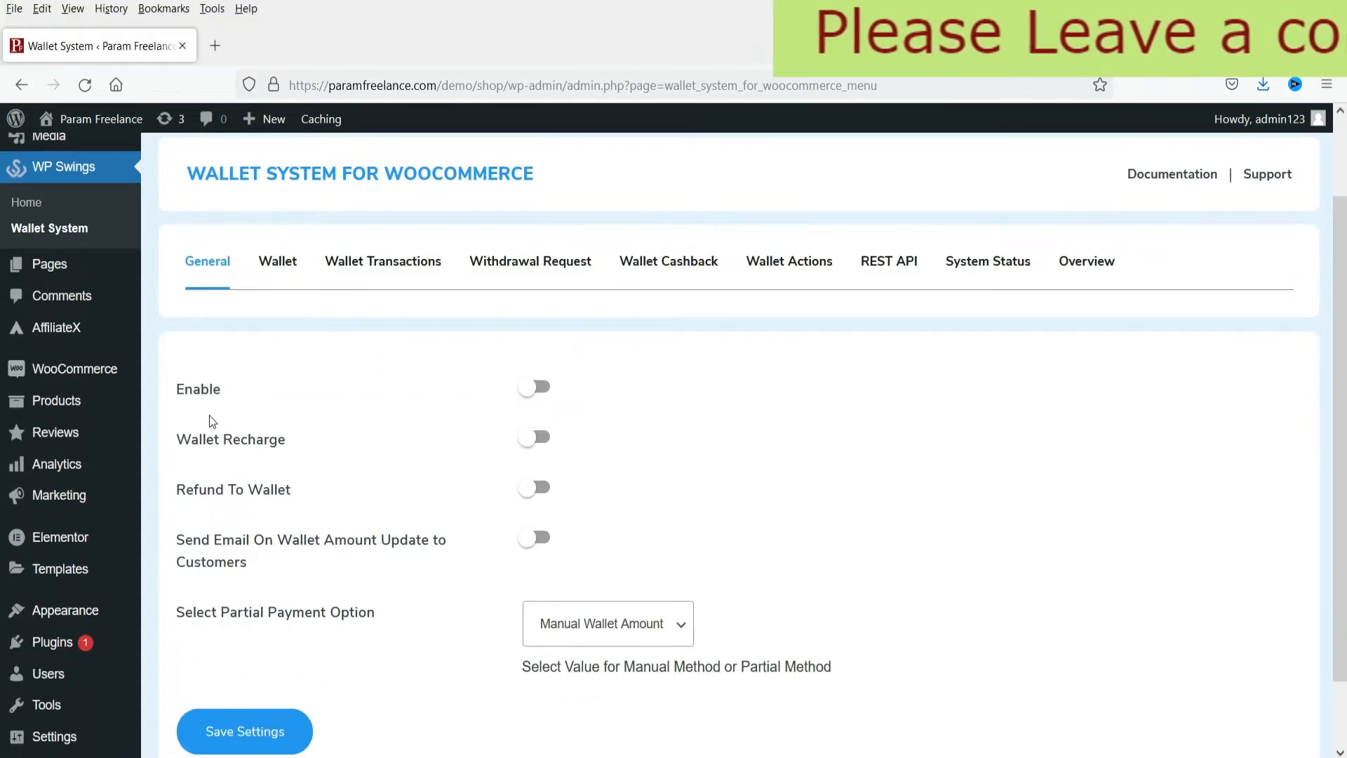
{"action": "left_click", "coordinate": [537, 386]}
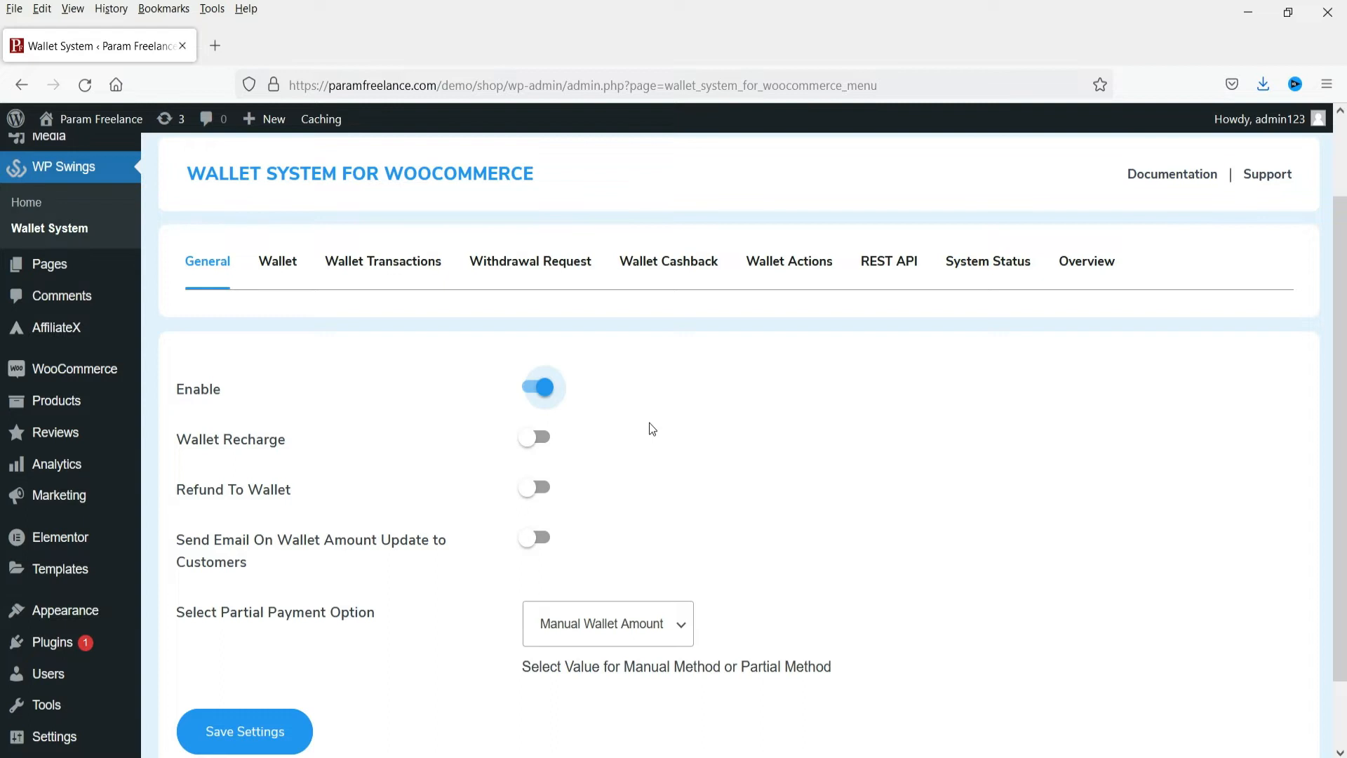
{"action": "left_click", "coordinate": [540, 440]}
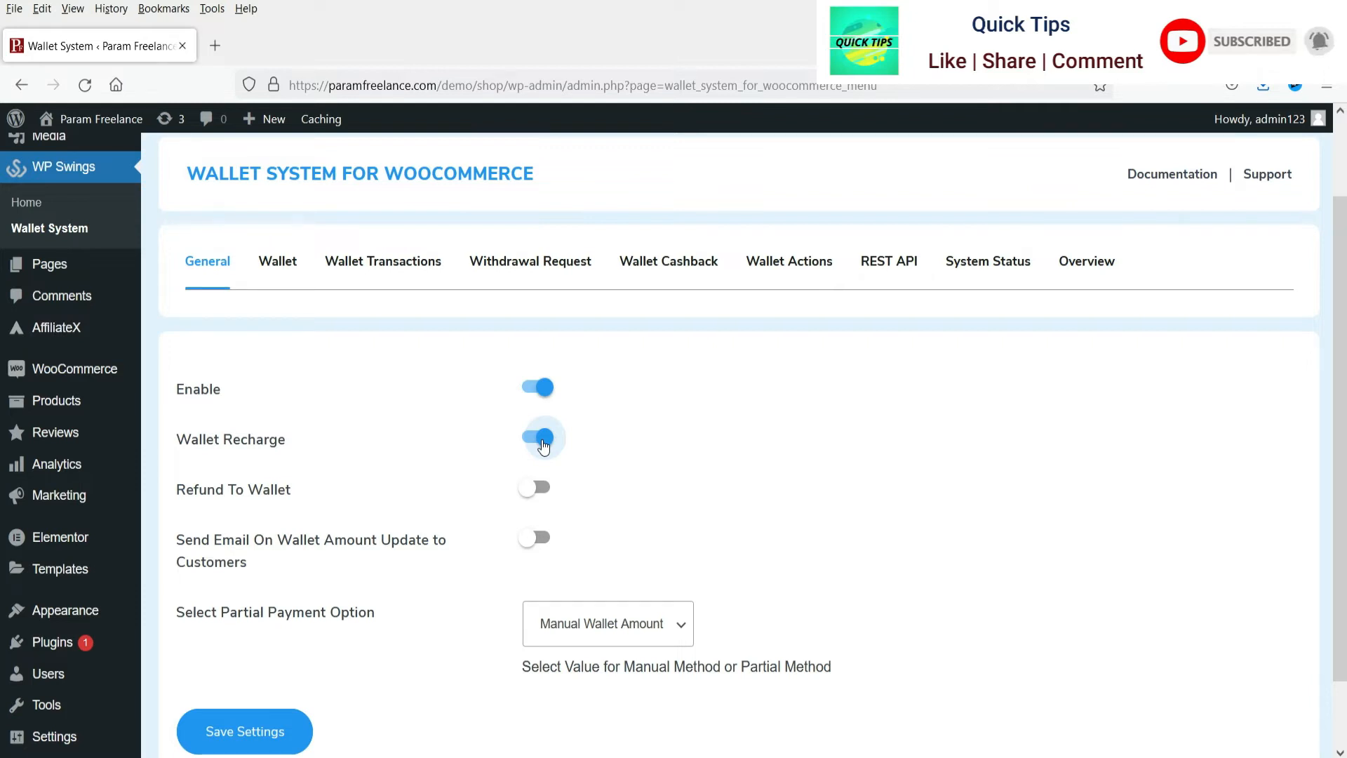
{"action": "left_click", "coordinate": [537, 489]}
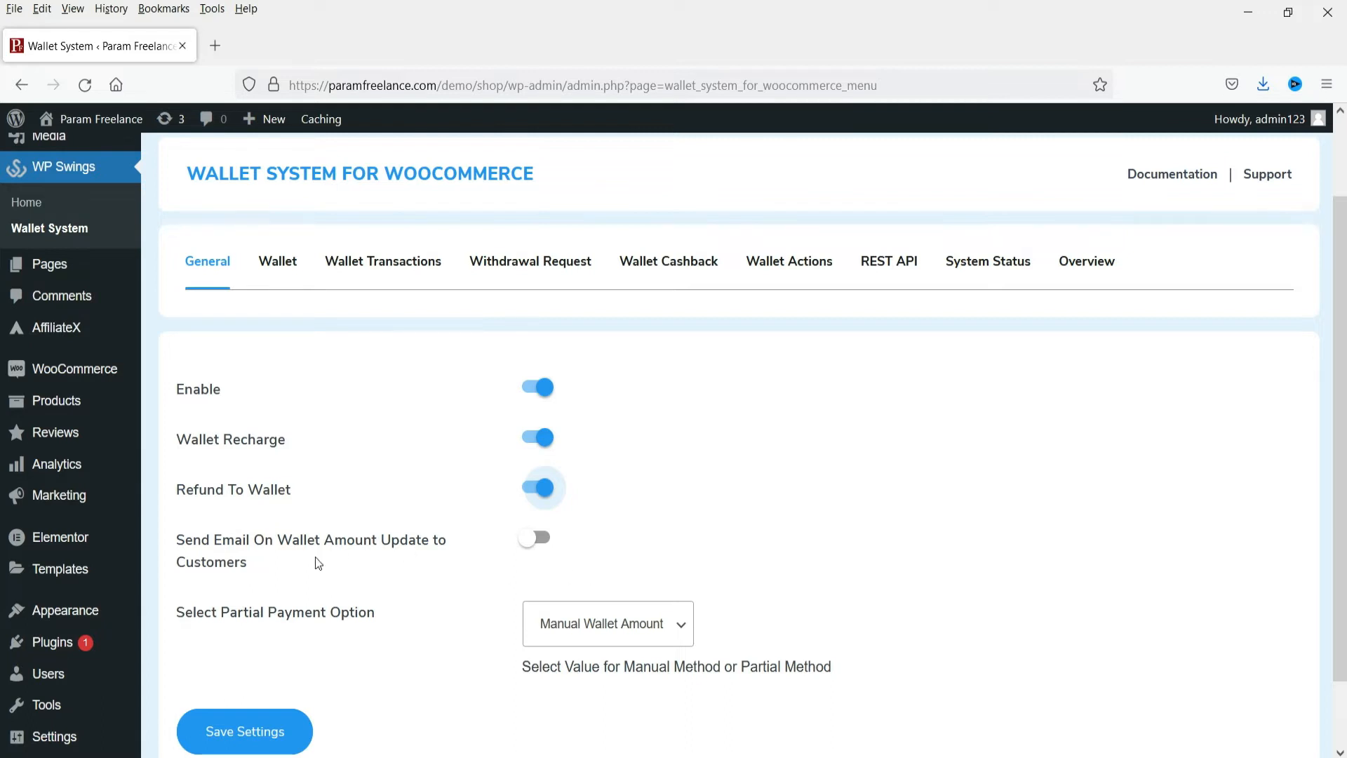
{"action": "left_click", "coordinate": [537, 538]}
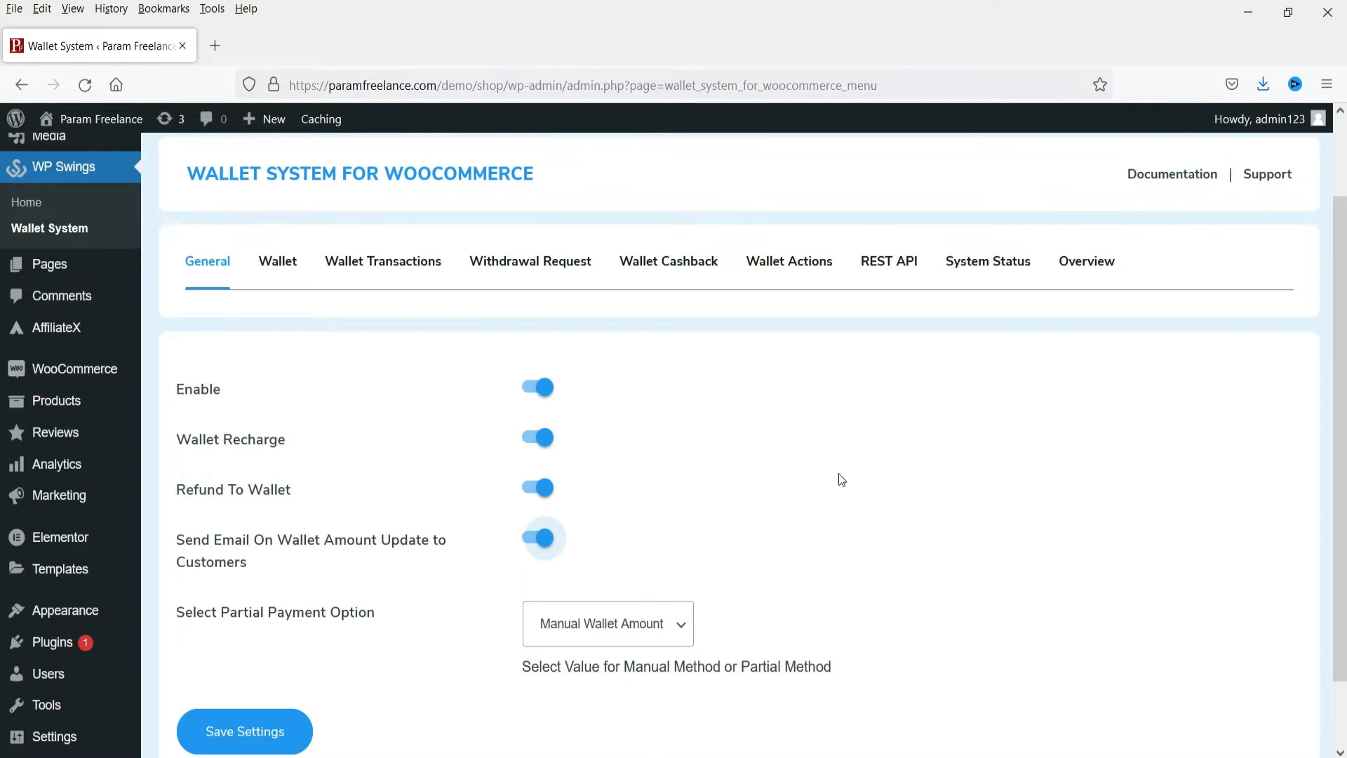
Step: Choose Manual Wallet Amount as the partial payment option and save the general settings
{"action": "scroll", "coordinate": [212, 542], "scroll_direction": "down", "scroll_amount": 2}
{"action": "left_click", "coordinate": [601, 548]}
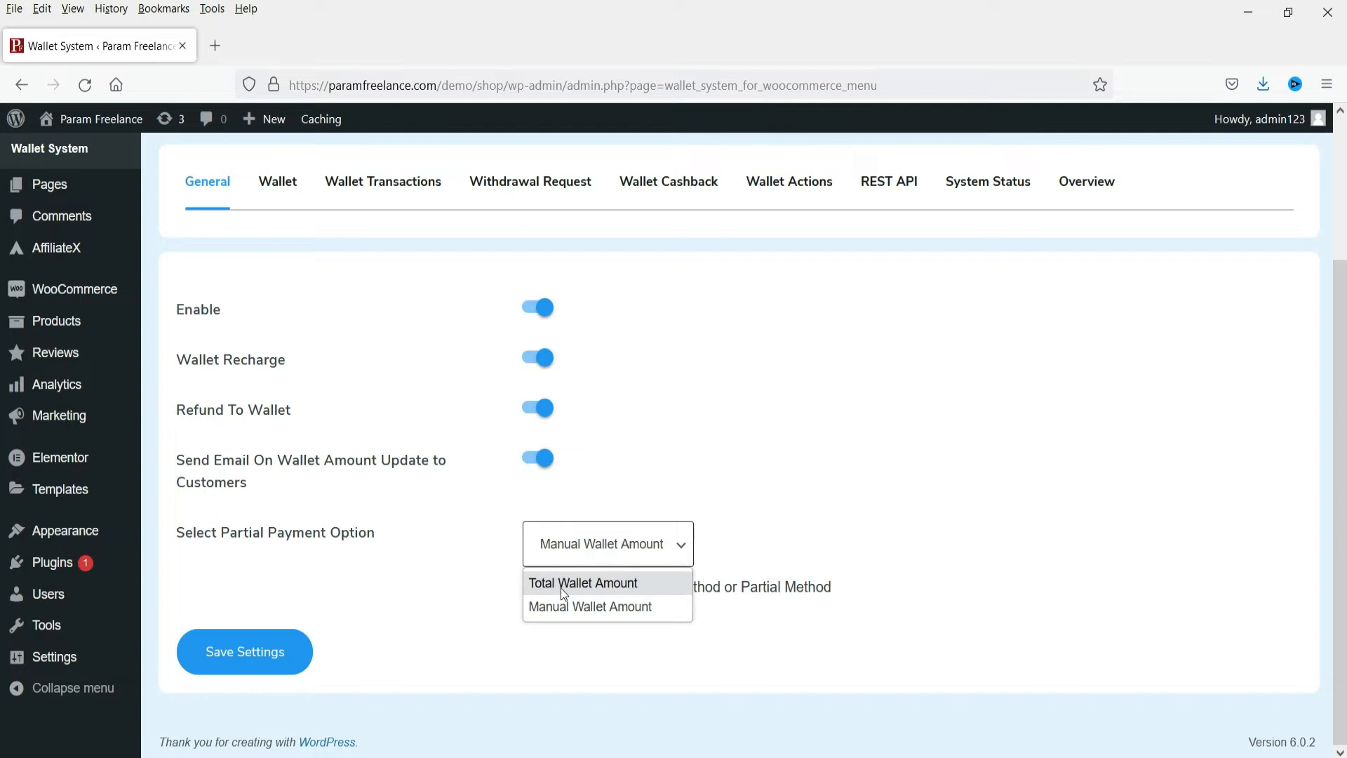
{"action": "left_click", "coordinate": [562, 611]}
{"action": "left_click", "coordinate": [254, 655]}
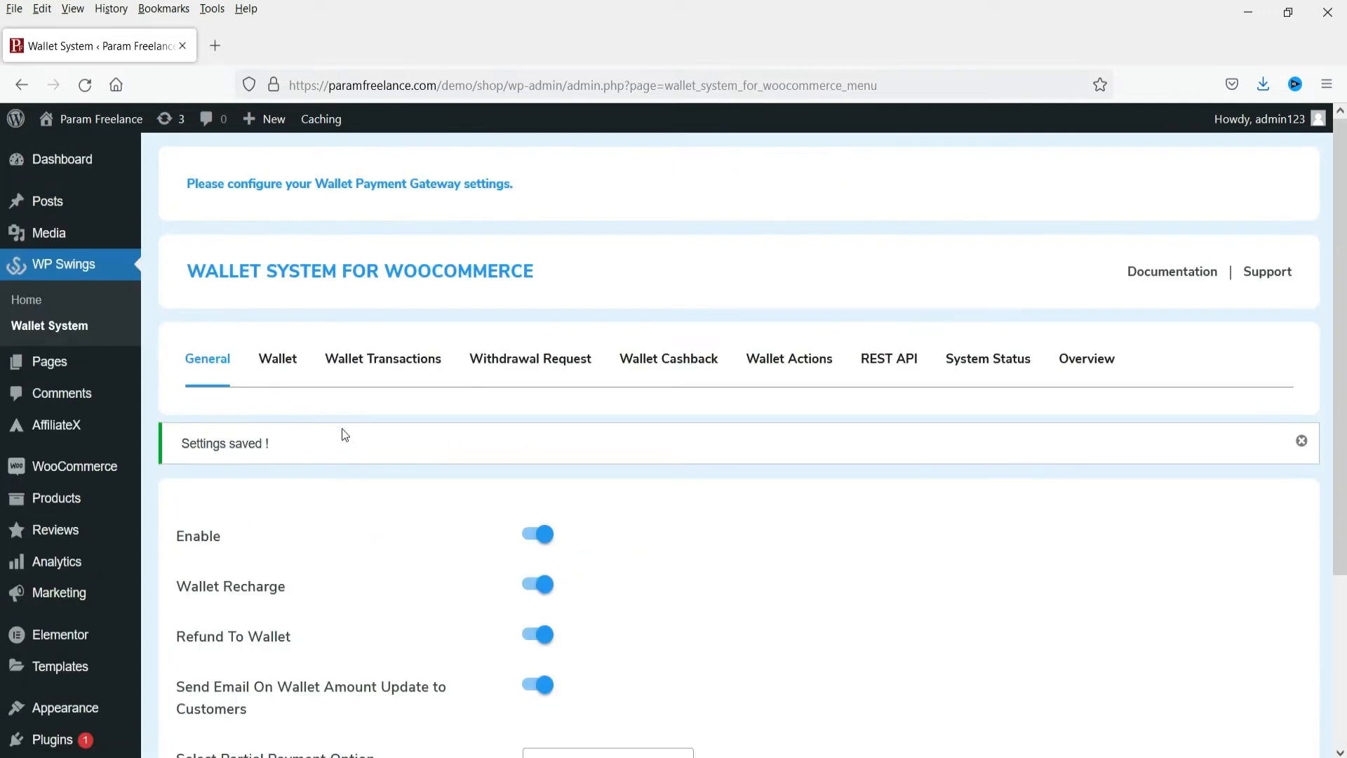
Step: In the Wallet settings, fill in the edit for all users' wallets with amount 1000, action Credit and transaction detail "Festival"
{"action": "left_click", "coordinate": [286, 361]}
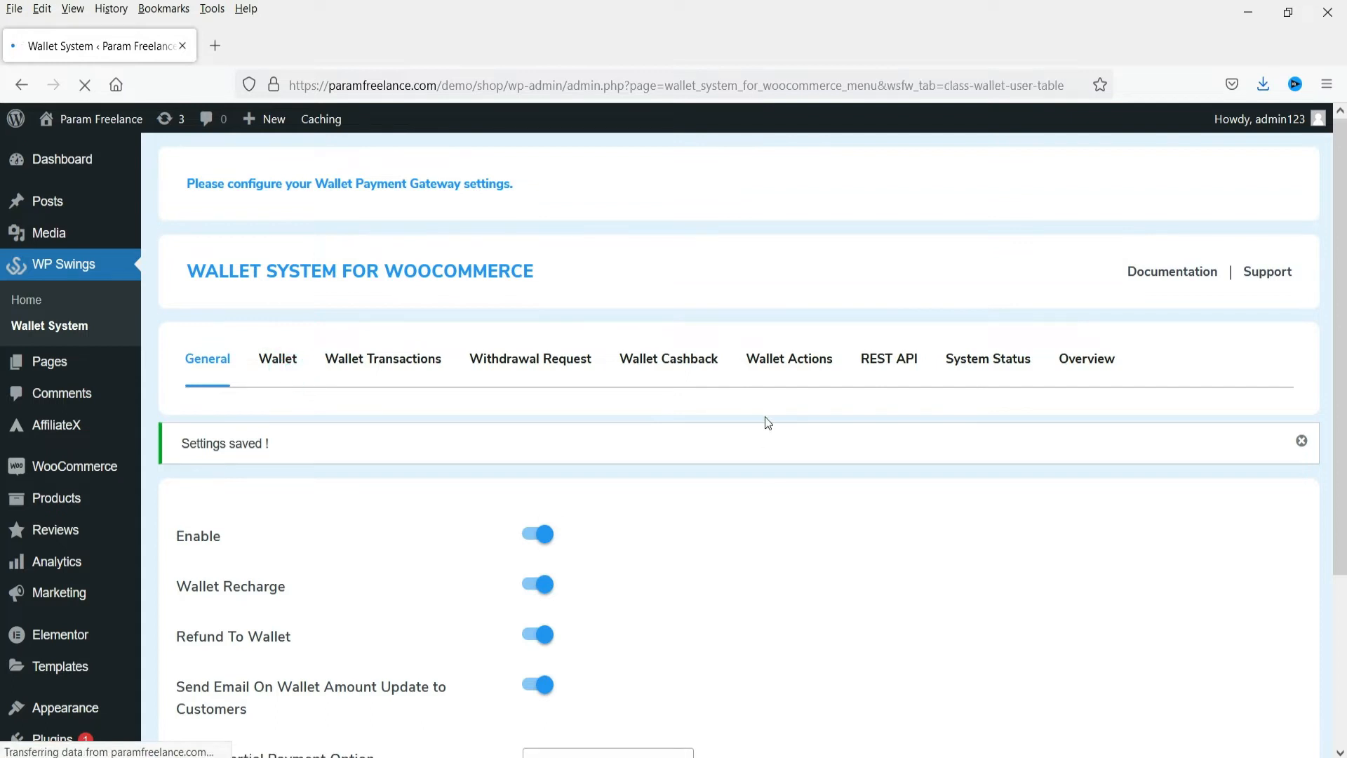
{"action": "scroll", "coordinate": [766, 414], "scroll_direction": "down", "scroll_amount": 4}
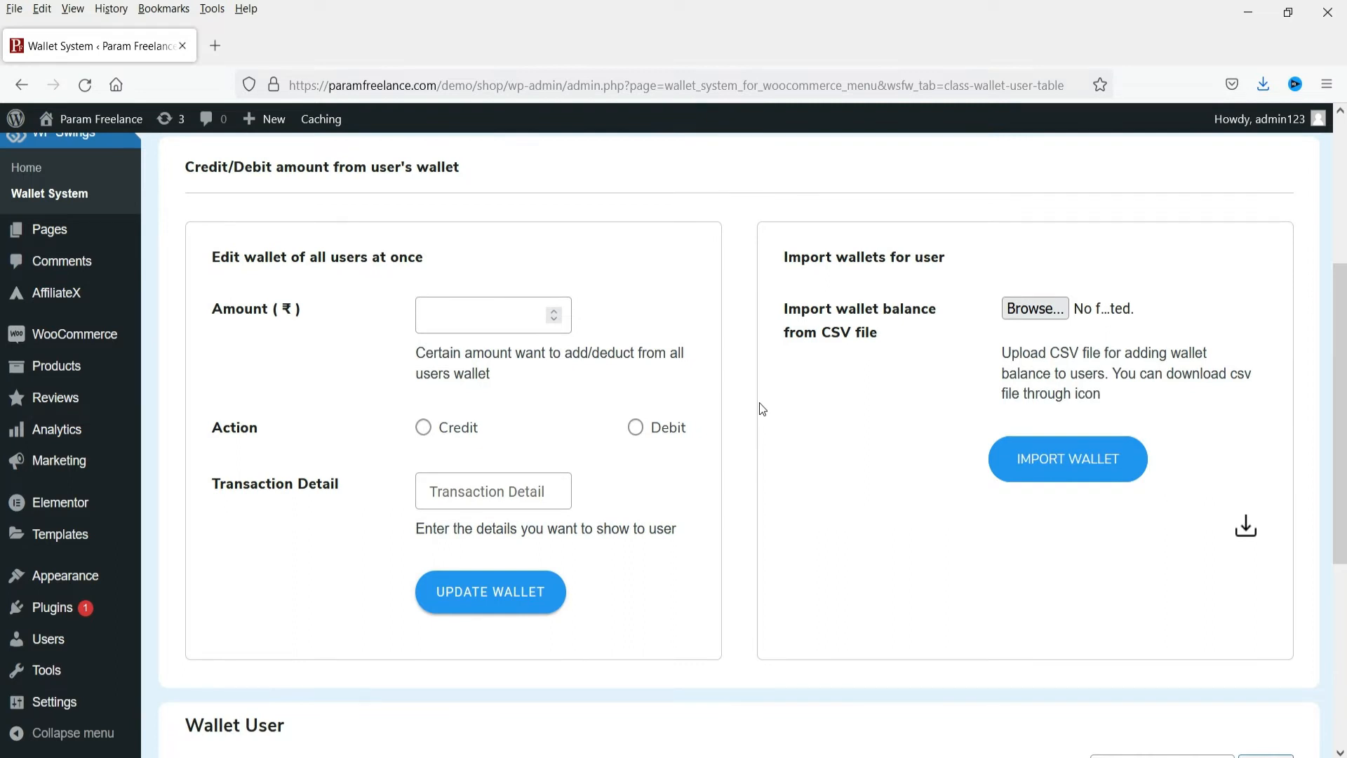
{"action": "left_click", "coordinate": [449, 321]}
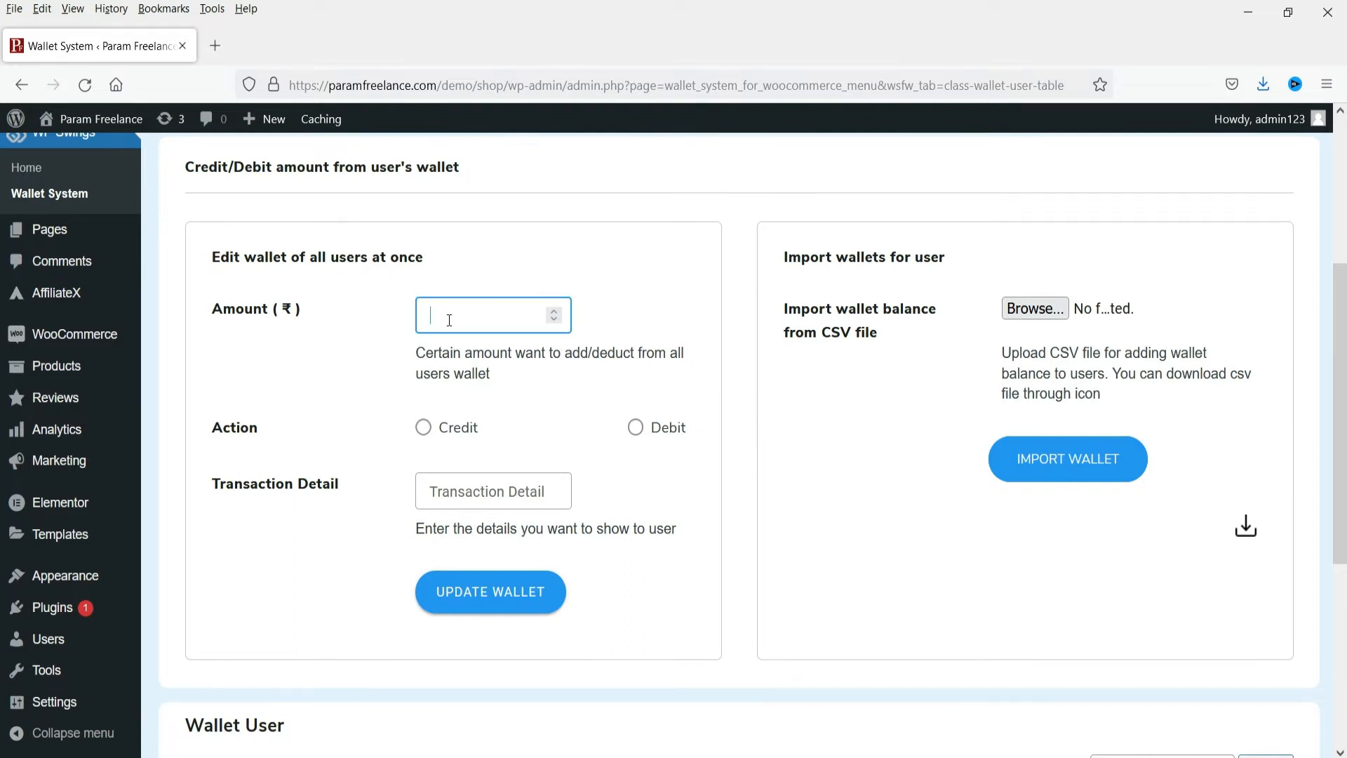
{"action": "type", "text": "1000"}
{"action": "left_click", "coordinate": [423, 427]}
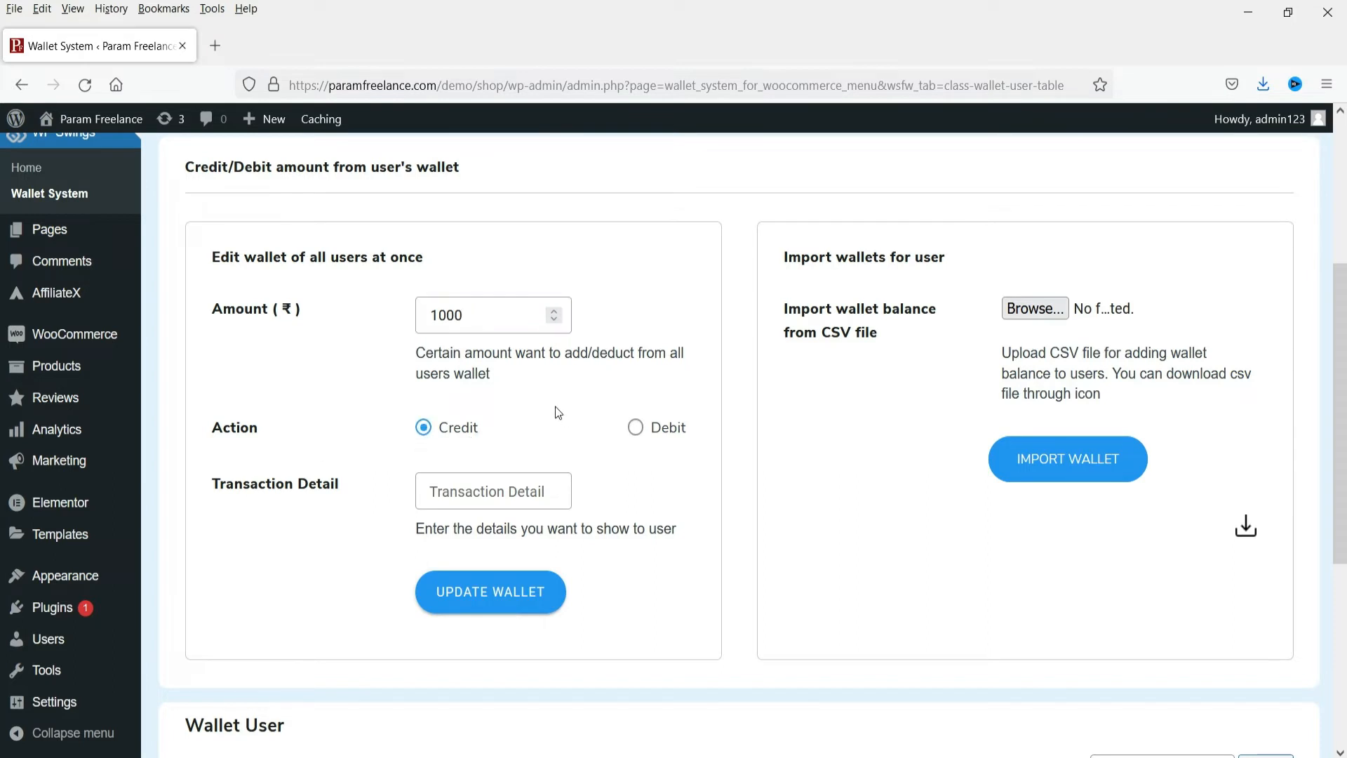
{"action": "scroll", "coordinate": [555, 411], "scroll_direction": "down", "scroll_amount": 2}
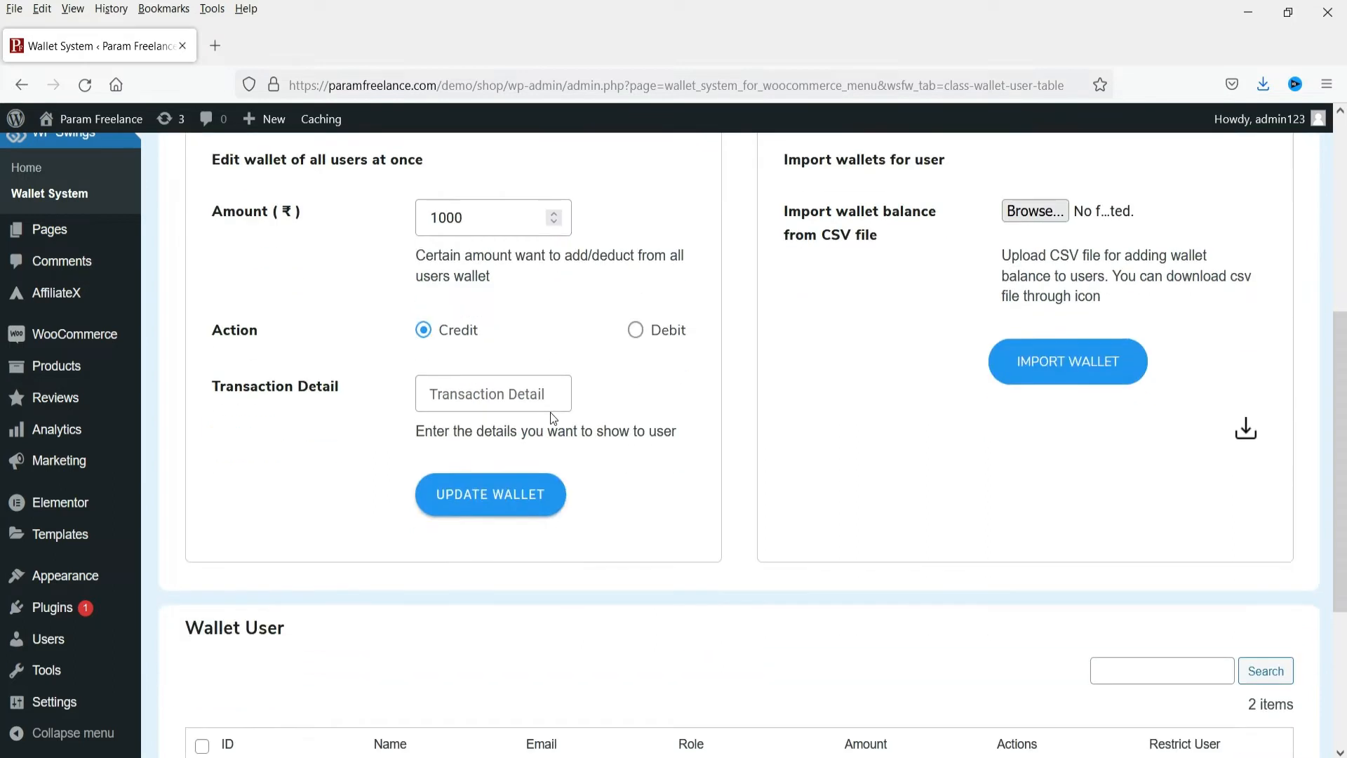
{"action": "left_click", "coordinate": [505, 397]}
{"action": "type", "text": "Fes"}
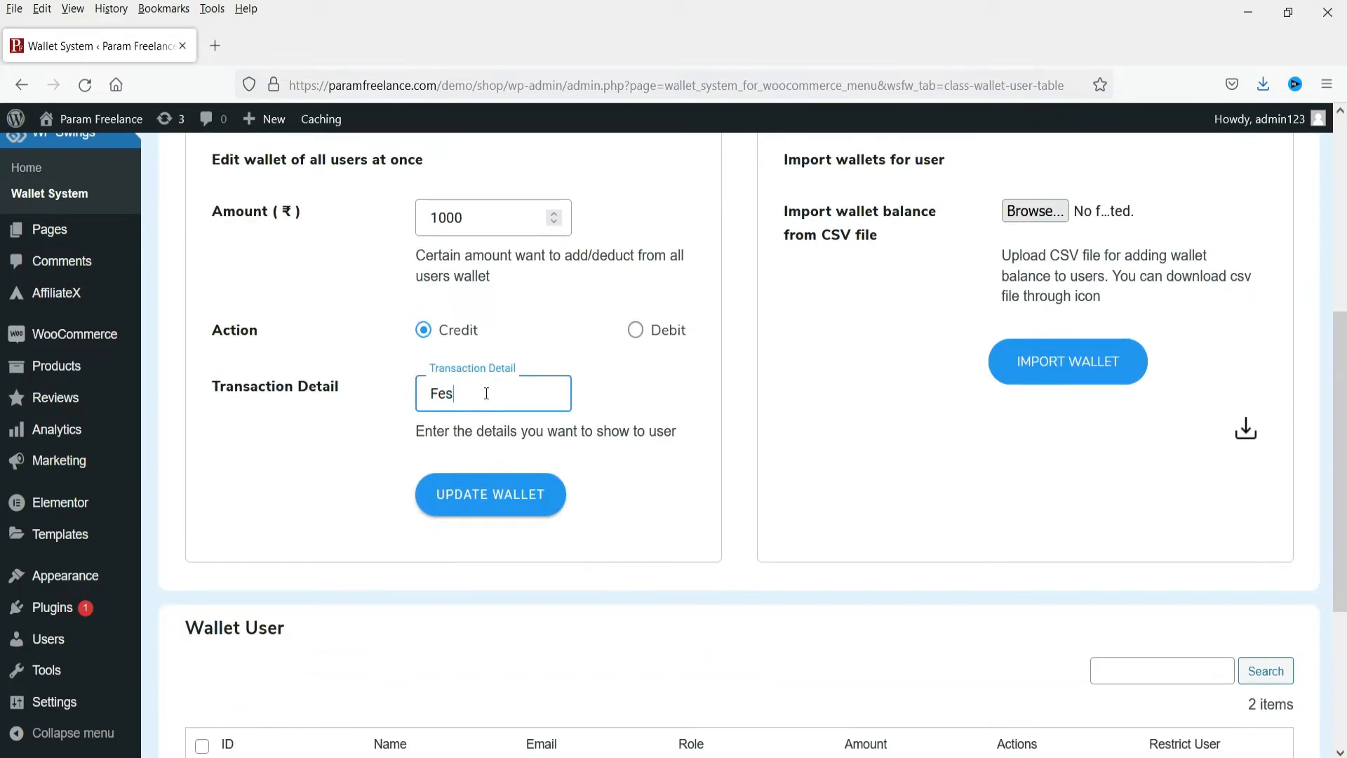
{"action": "type", "text": "tival"}
Step: Apply and confirm the wallet update for all users, and check the customer's amount in the Wallet User list
{"action": "scroll", "coordinate": [386, 506], "scroll_direction": "down", "scroll_amount": 3}
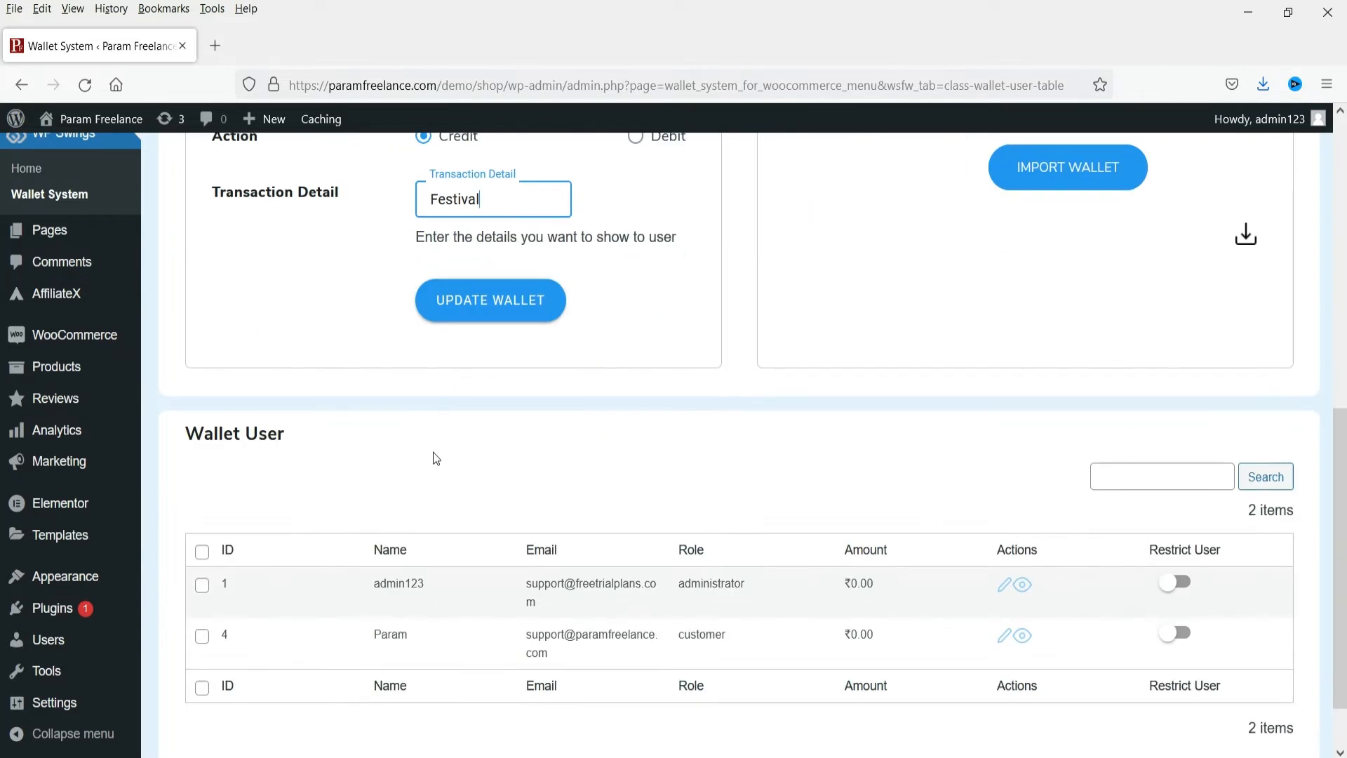
{"action": "scroll", "coordinate": [433, 456], "scroll_direction": "up", "scroll_amount": 3}
{"action": "left_click", "coordinate": [488, 497]}
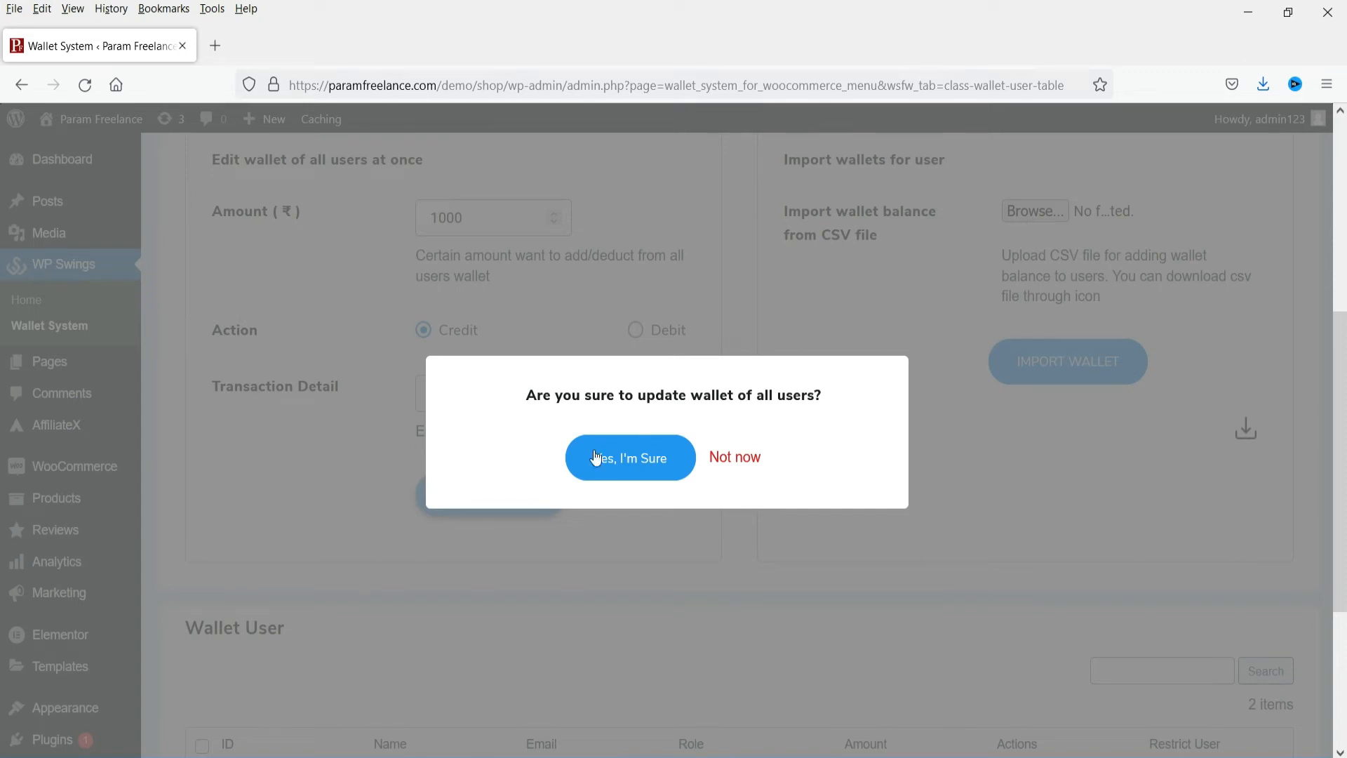
{"action": "left_click", "coordinate": [618, 463]}
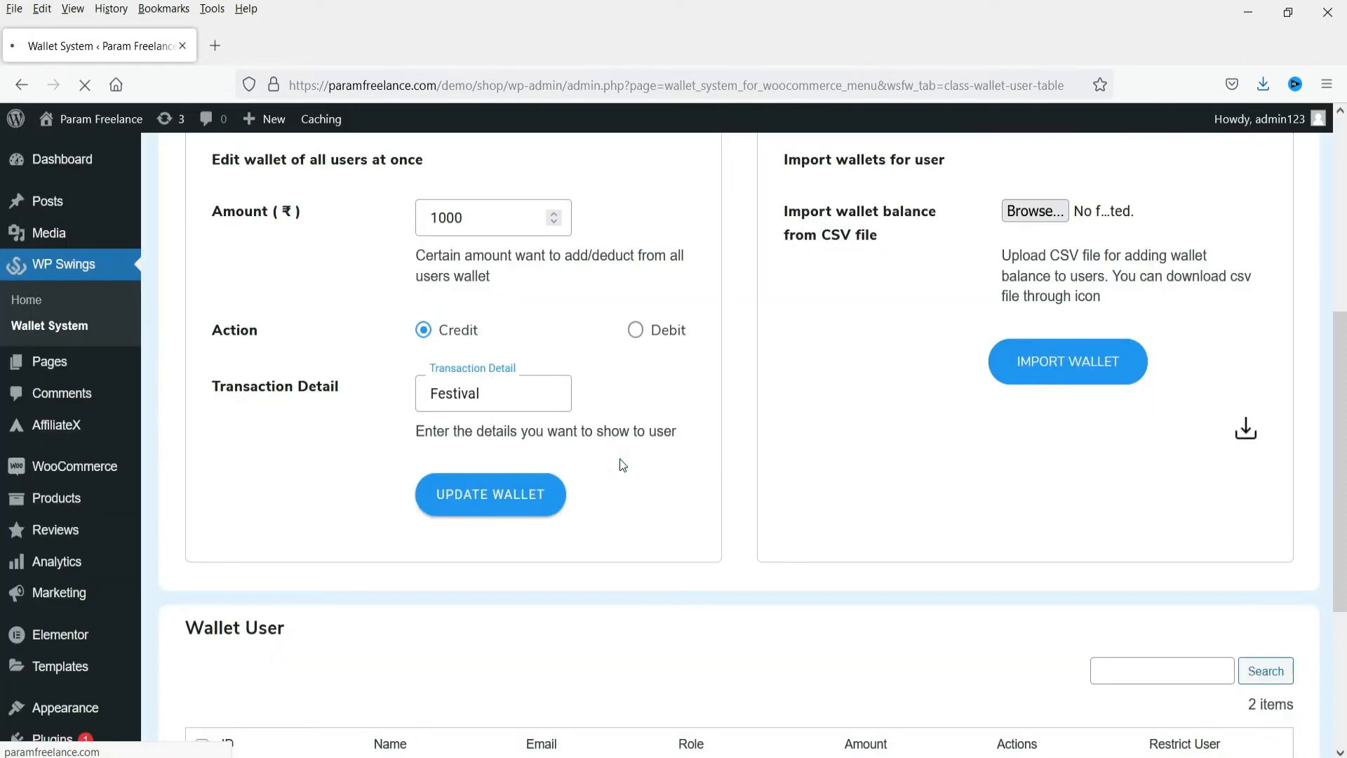
{"action": "scroll", "coordinate": [764, 434], "scroll_direction": "down", "scroll_amount": 4}
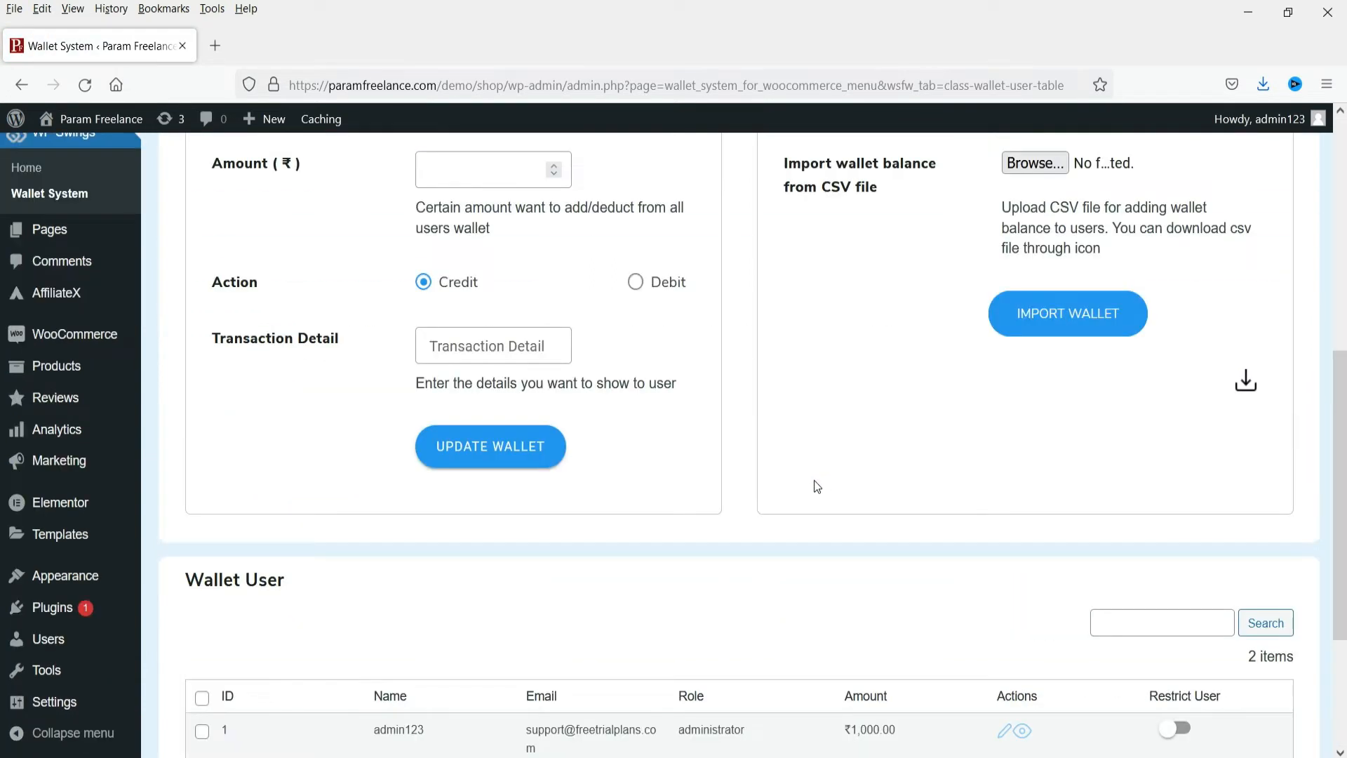
{"action": "left_click_drag", "start_coordinate": [844, 559], "coordinate": [905, 584]}
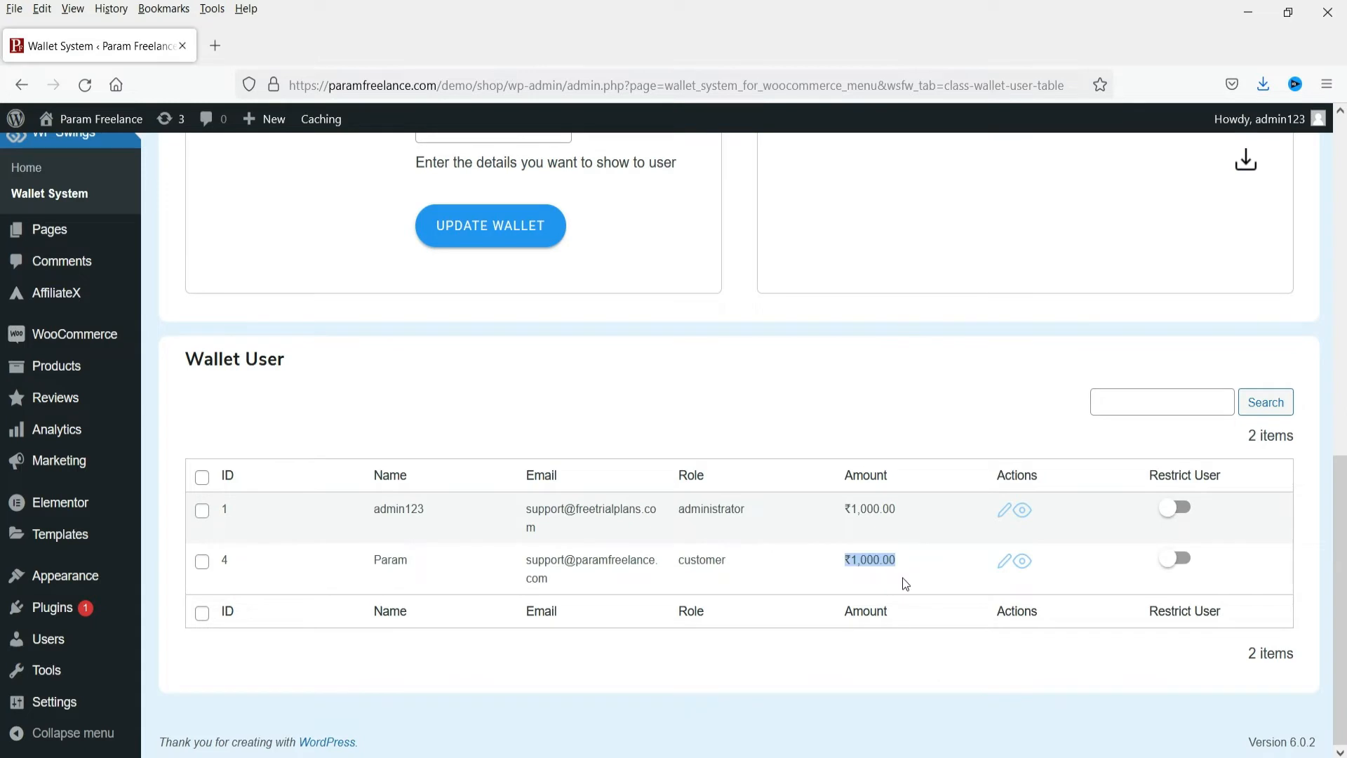
{"action": "left_click", "coordinate": [827, 562]}
Step: Enter an amount of 500 with the Debit action in the form for editing all users' wallets, and review the import options and user list
{"action": "scroll", "coordinate": [885, 582], "scroll_direction": "up", "scroll_amount": 5}
{"action": "left_click", "coordinate": [457, 340]}
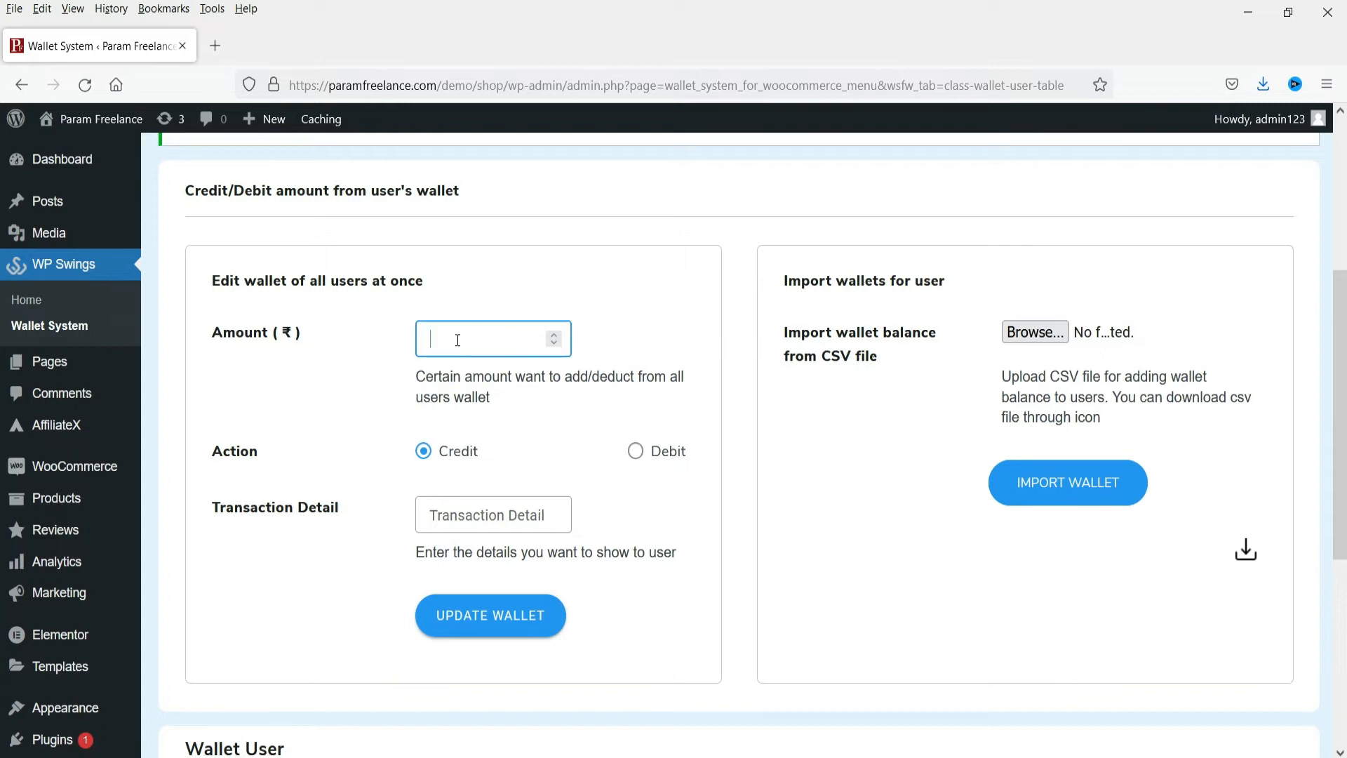
{"action": "left_click", "coordinate": [457, 341]}
{"action": "type", "text": "500"}
{"action": "left_click", "coordinate": [634, 458]}
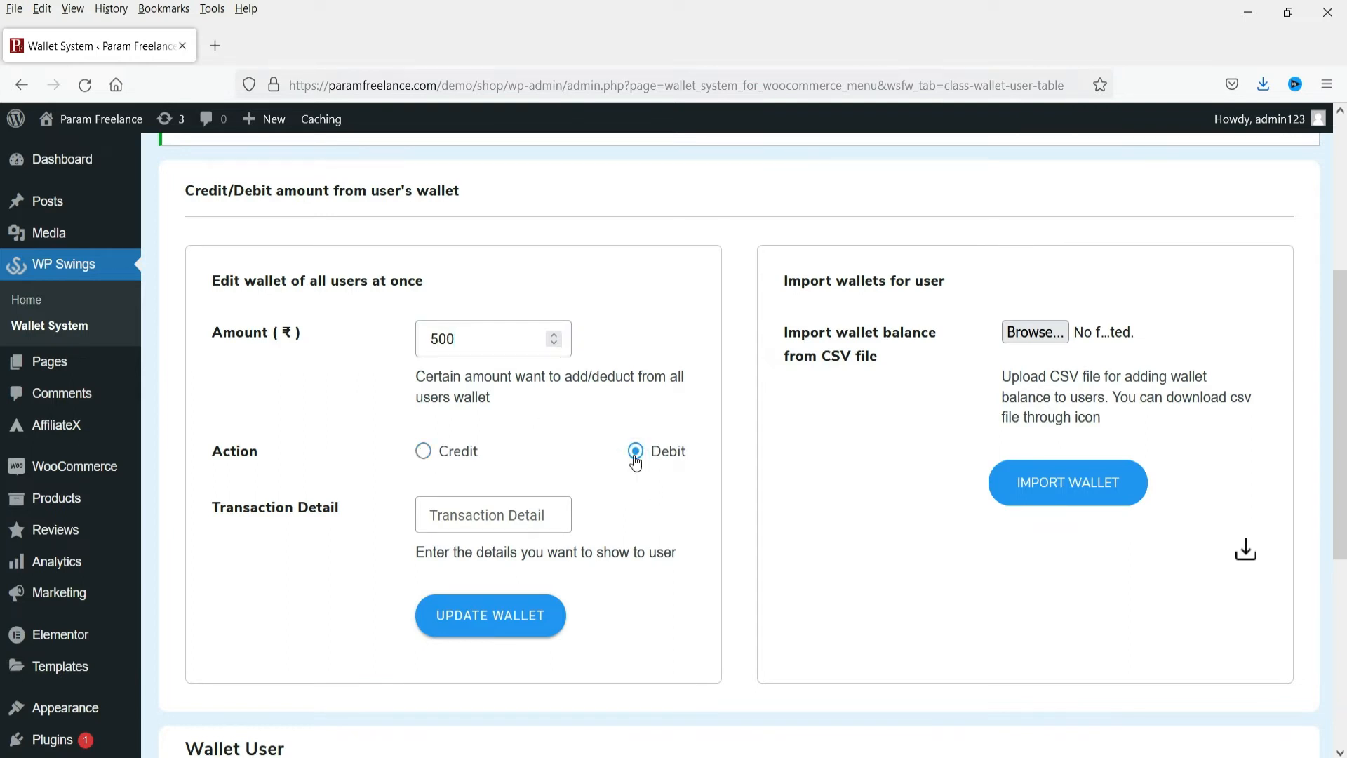
{"action": "scroll", "coordinate": [473, 626], "scroll_direction": "down", "scroll_amount": 4}
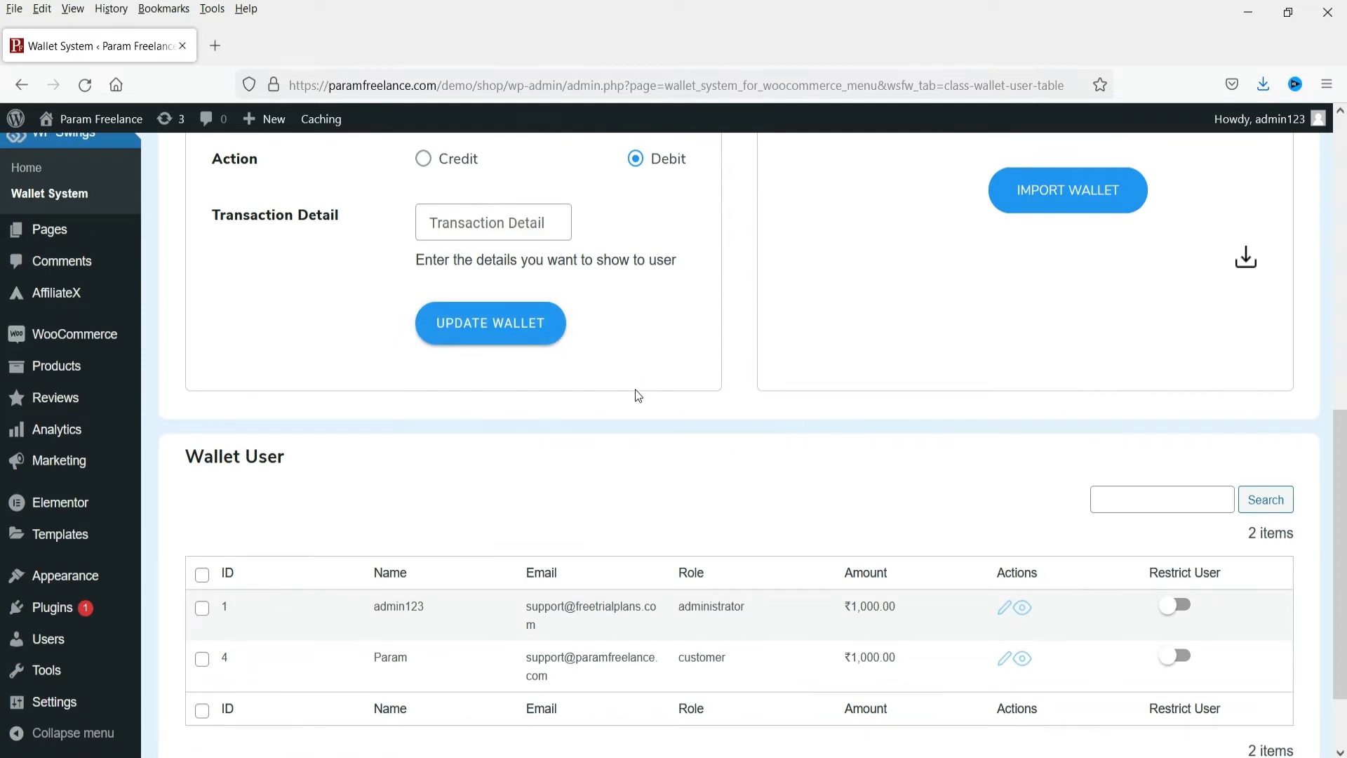
{"action": "scroll", "coordinate": [877, 421], "scroll_direction": "up", "scroll_amount": 4}
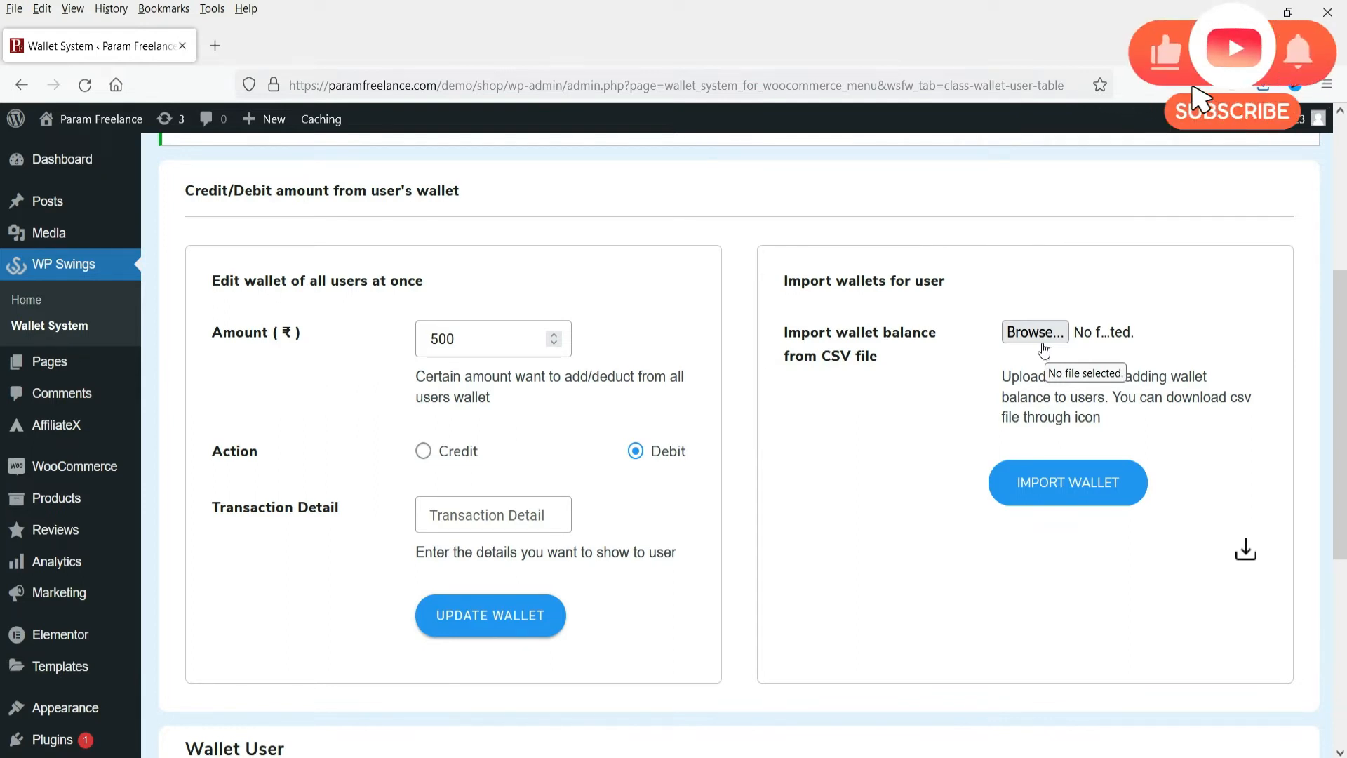
{"action": "scroll", "coordinate": [1003, 445], "scroll_direction": "down", "scroll_amount": 5}
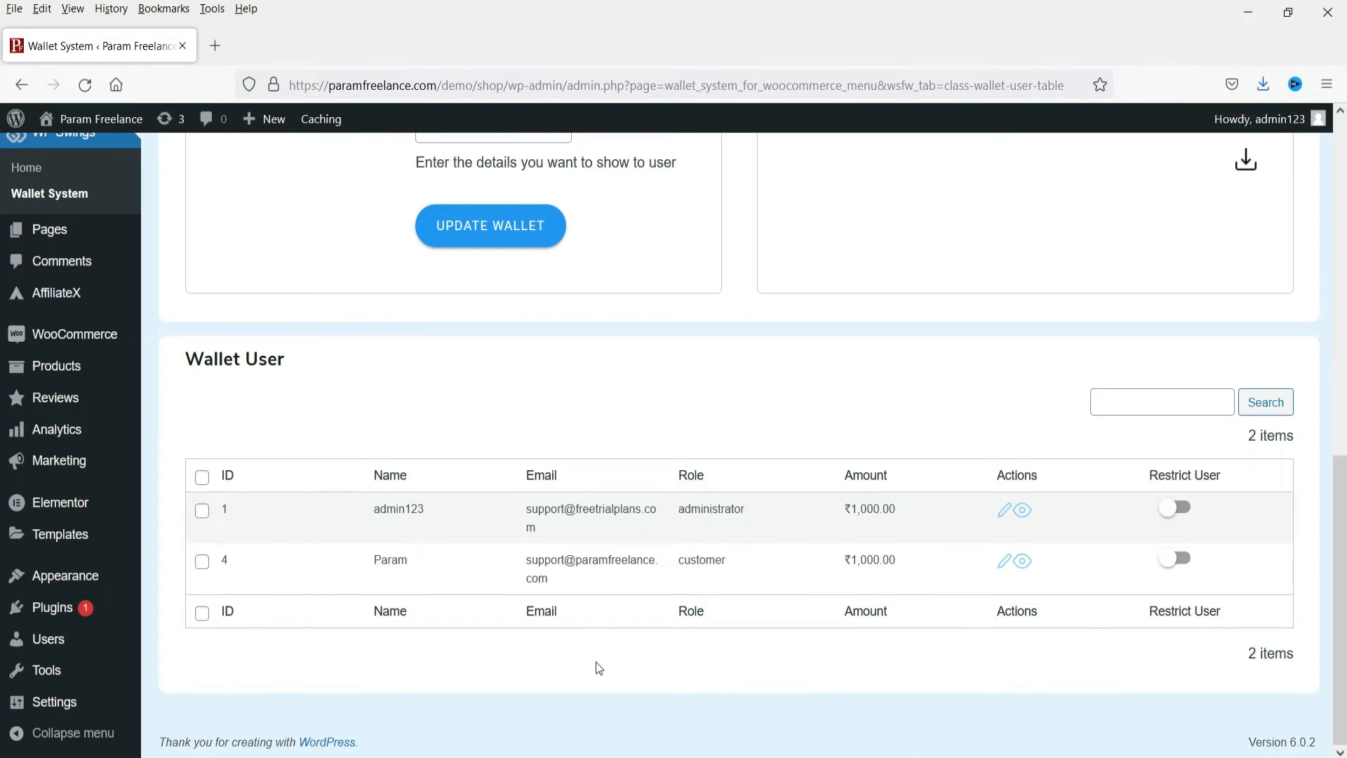
{"action": "scroll", "coordinate": [772, 463], "scroll_direction": "up", "scroll_amount": 8}
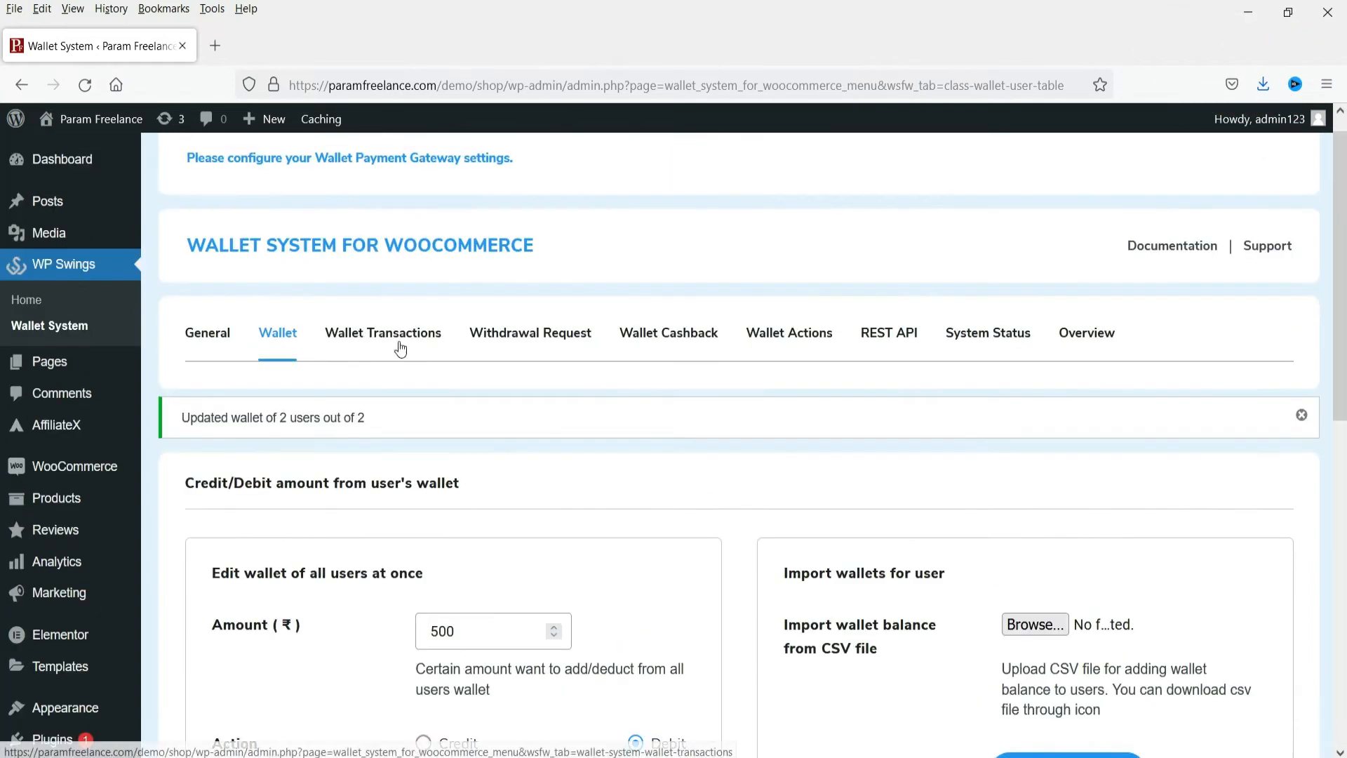
Step: Examine the amounts credited to the administrator and the customer in the Wallet Transactions list
{"action": "left_click", "coordinate": [391, 340]}
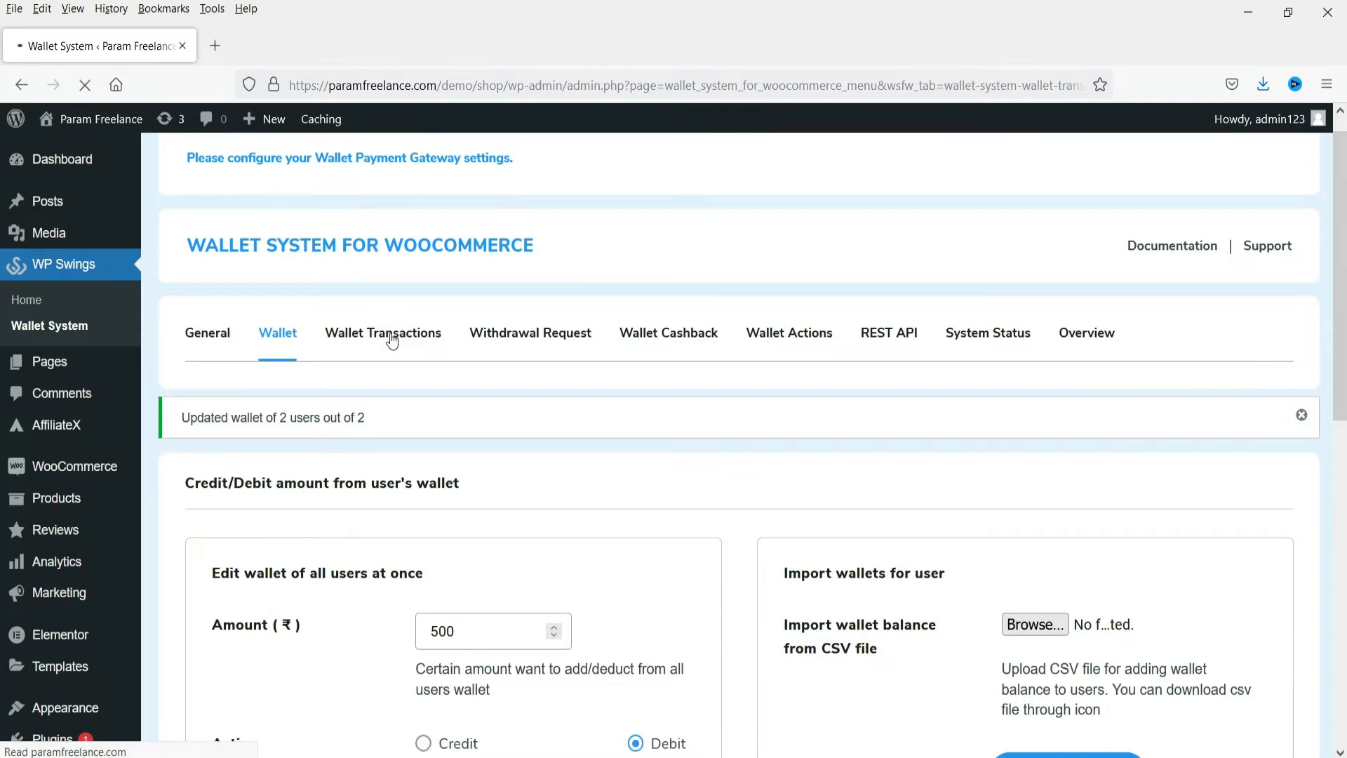
{"action": "scroll", "coordinate": [468, 342], "scroll_direction": "down", "scroll_amount": 3}
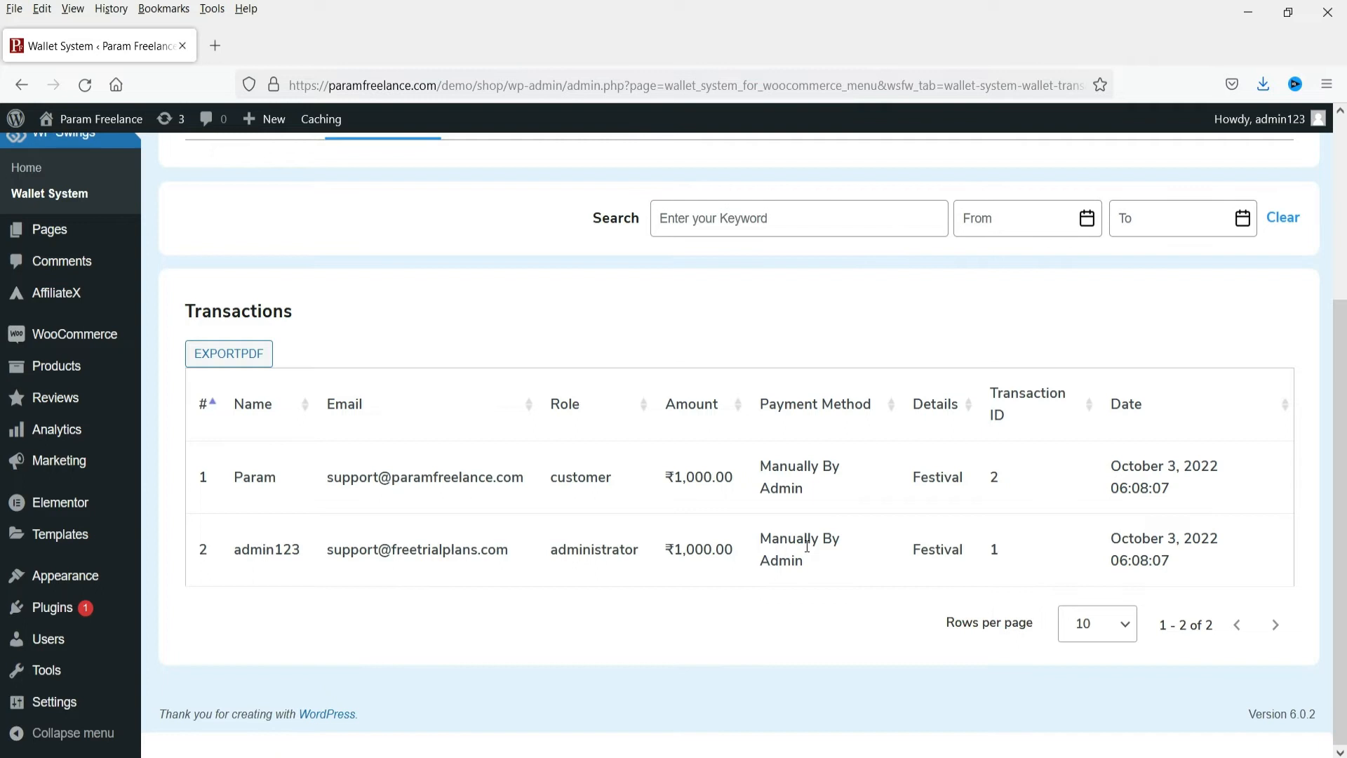
{"action": "left_click_drag", "start_coordinate": [665, 546], "coordinate": [722, 562]}
{"action": "left_click", "coordinate": [722, 562]}
{"action": "left_click_drag", "start_coordinate": [670, 487], "coordinate": [743, 495]}
{"action": "left_click", "coordinate": [745, 496]}
Step: Look over the Withdrawal Request list and its search and status filter options
{"action": "scroll", "coordinate": [939, 529], "scroll_direction": "up", "scroll_amount": 4}
{"action": "left_click", "coordinate": [534, 361]}
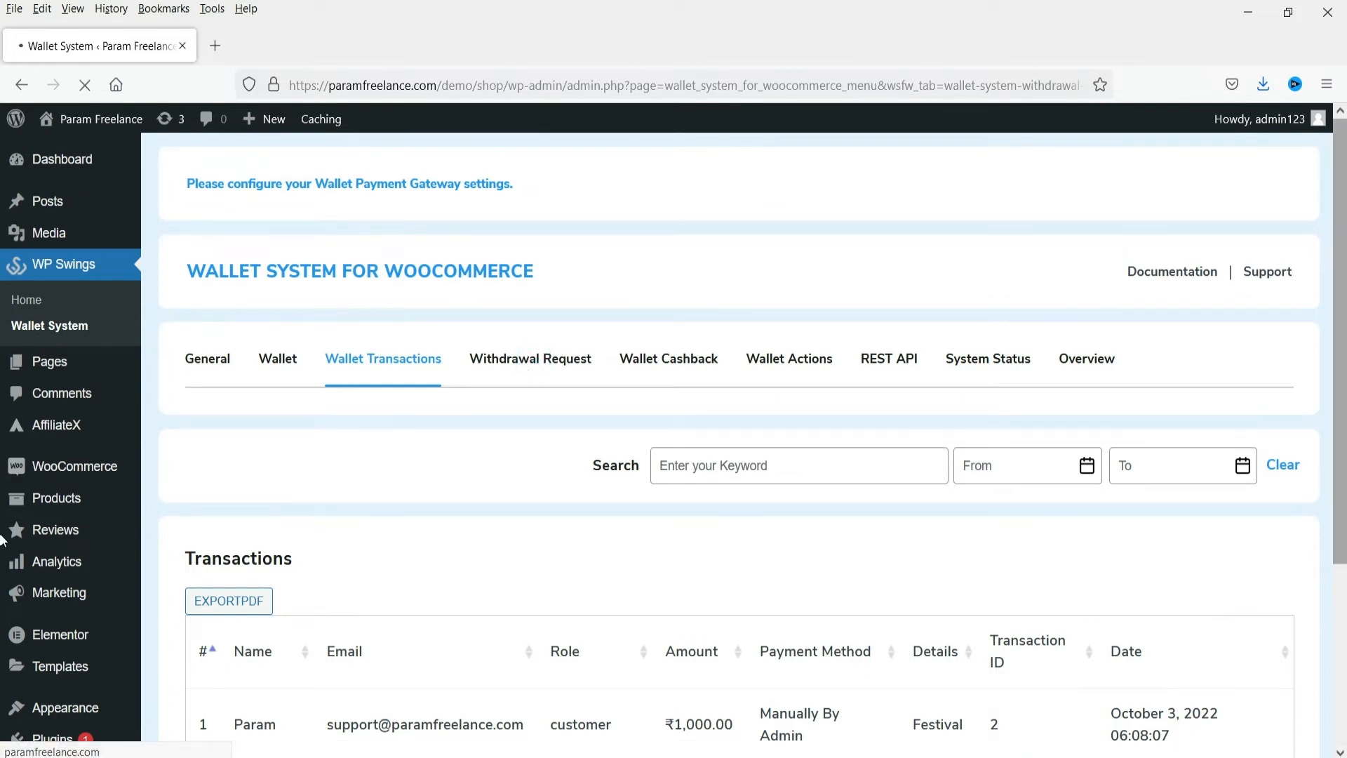
{"action": "scroll", "coordinate": [697, 425], "scroll_direction": "down", "scroll_amount": 2}
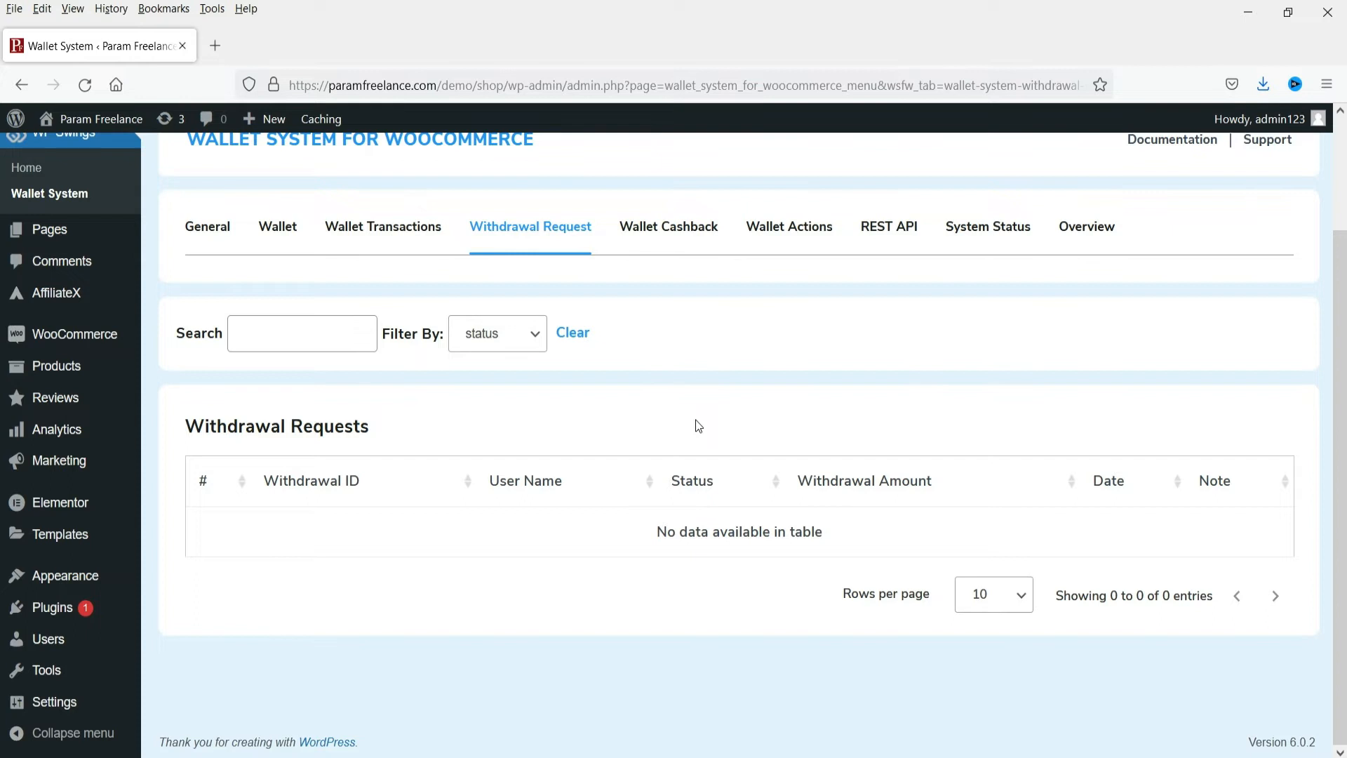
Step: Turn on Enable Wallet Cashback in the Wallet Cashback settings and check the order status that triggers it
{"action": "left_click", "coordinate": [644, 232]}
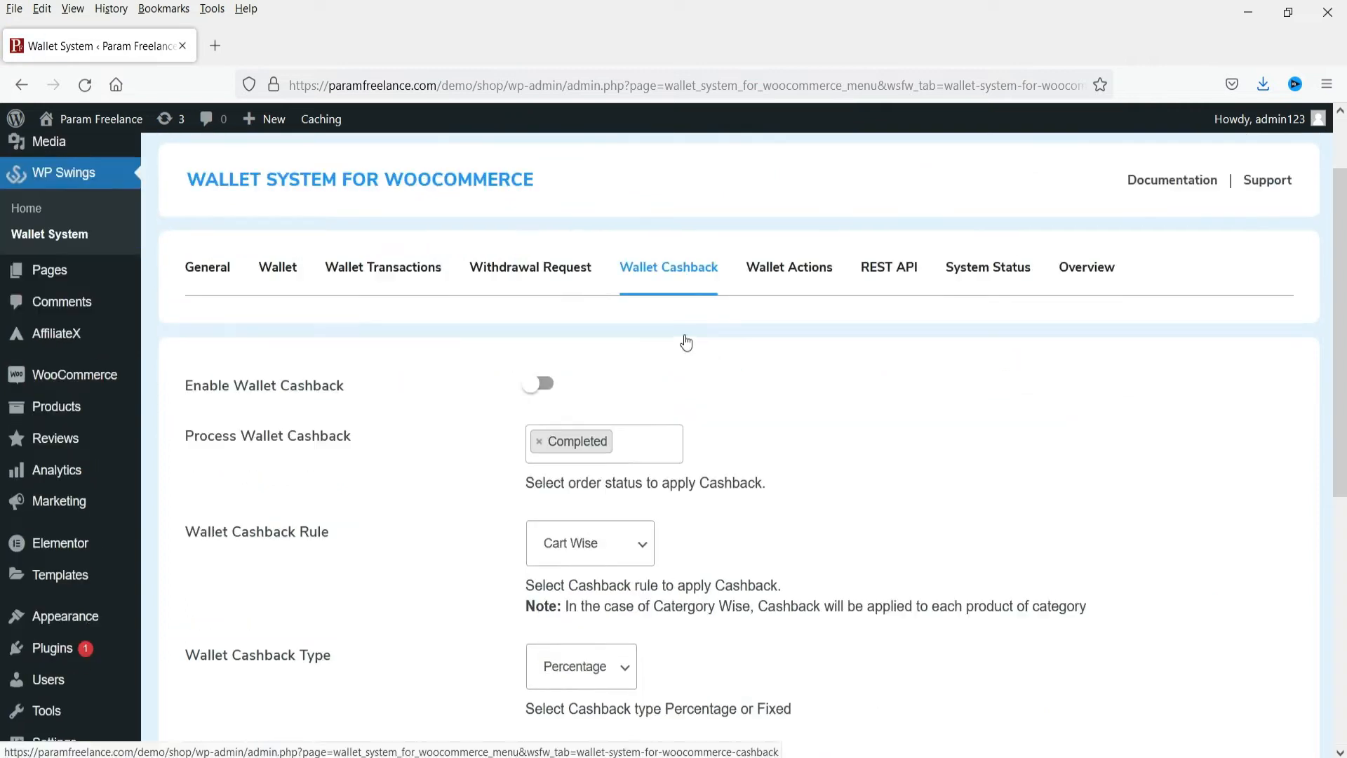
{"action": "left_click", "coordinate": [551, 380]}
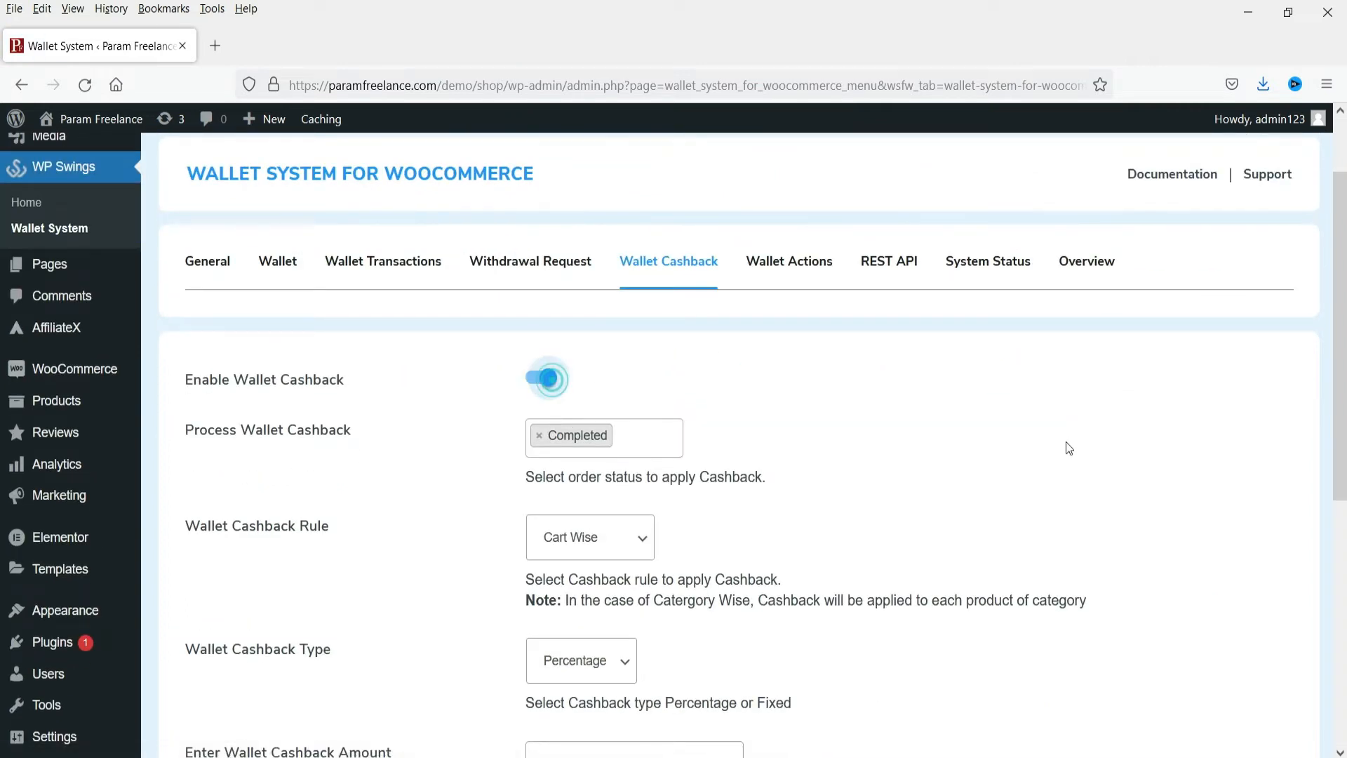
{"action": "scroll", "coordinate": [263, 347], "scroll_direction": "down", "scroll_amount": 2}
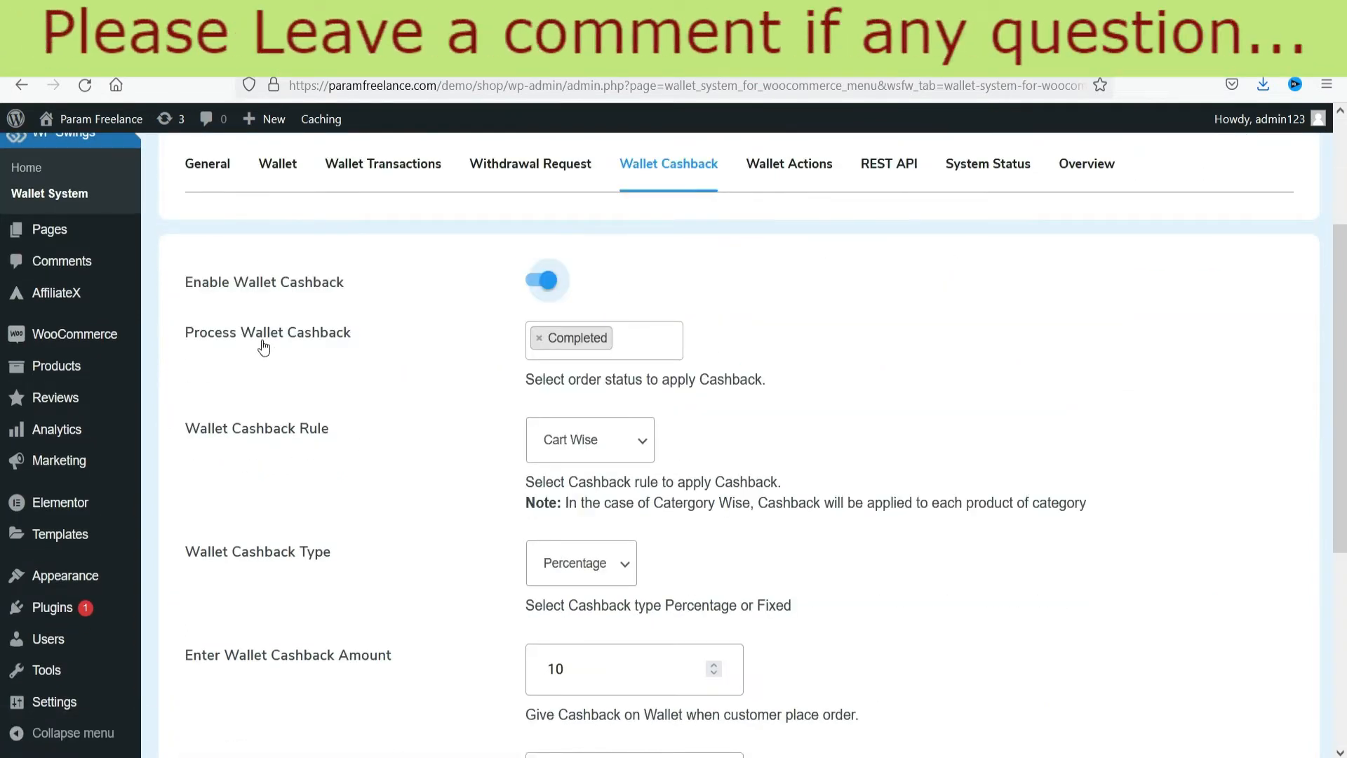
{"action": "left_click_drag", "start_coordinate": [534, 380], "coordinate": [769, 380]}
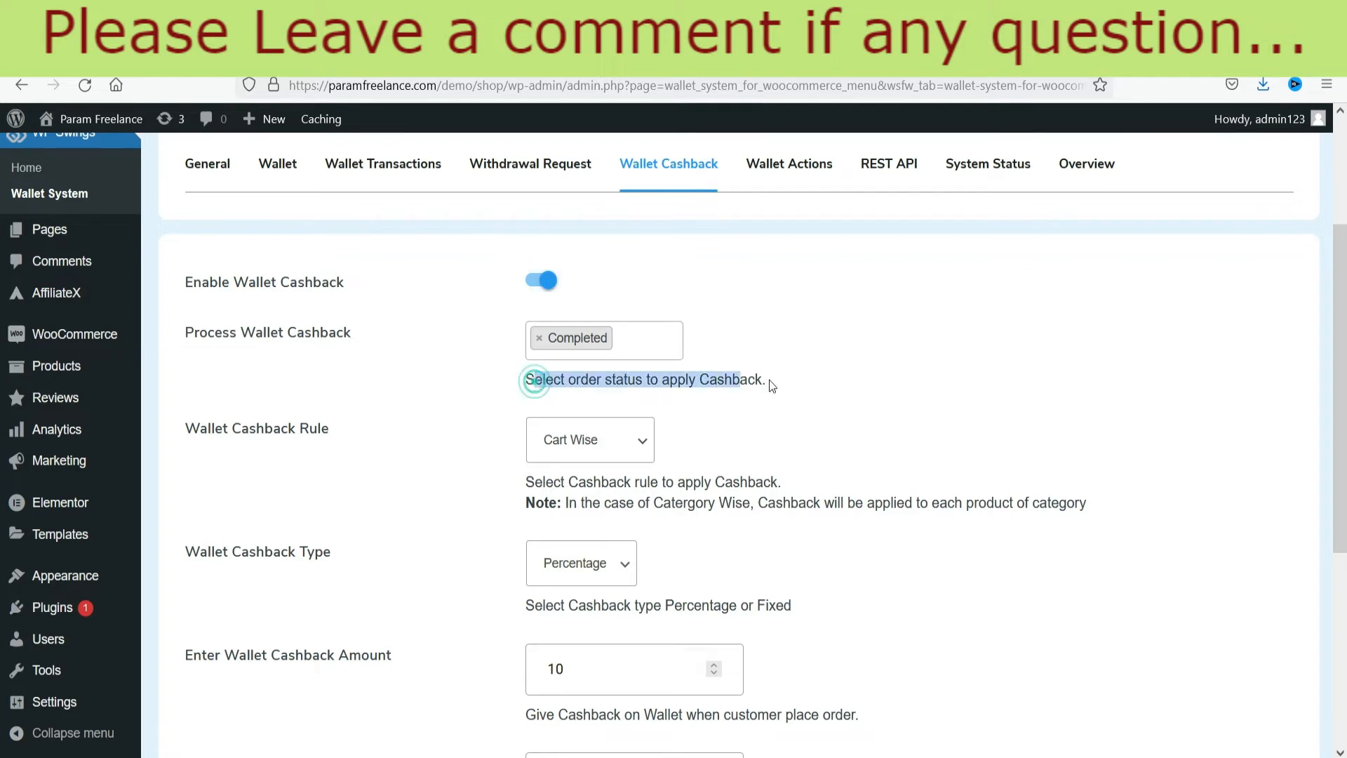
{"action": "left_click", "coordinate": [802, 386]}
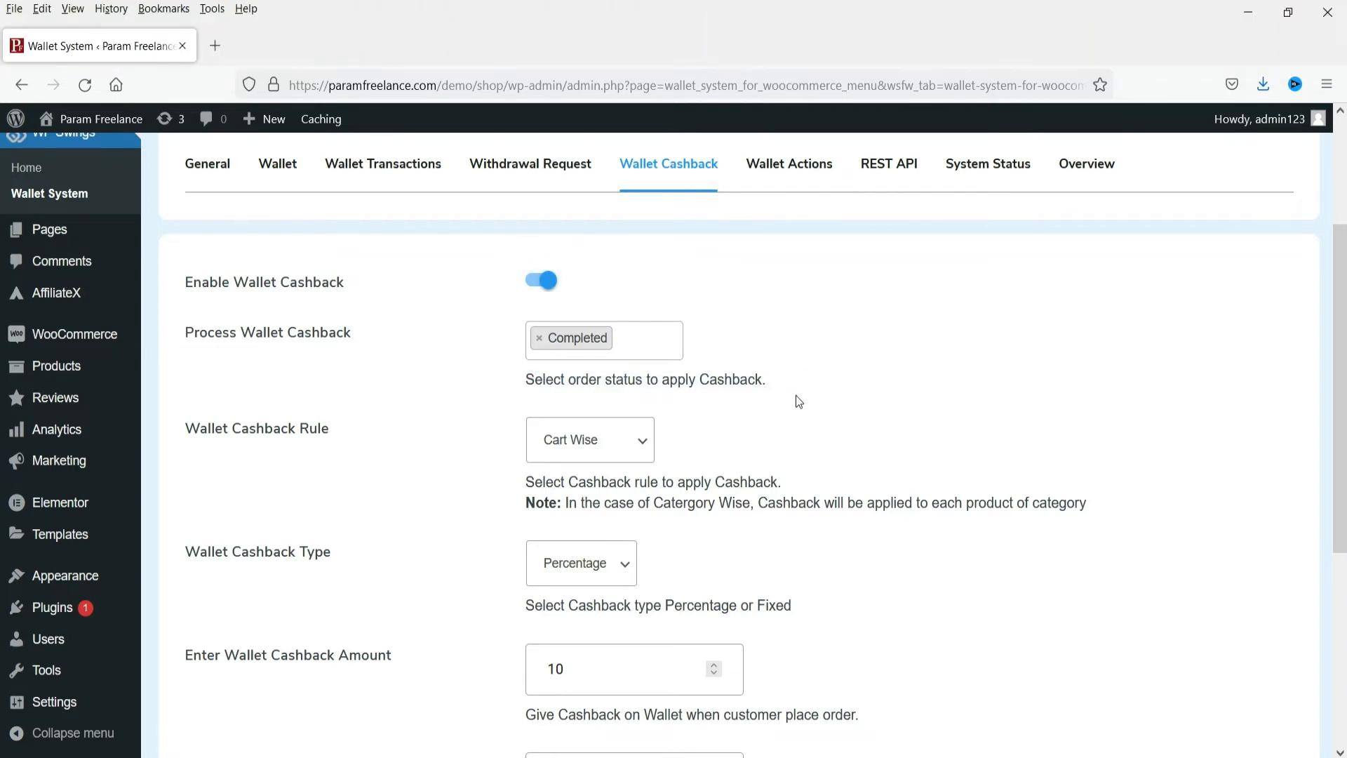
Step: Choose Percentage as the wallet cashback type and save the cashback settings
{"action": "scroll", "coordinate": [535, 462], "scroll_direction": "down", "scroll_amount": 3}
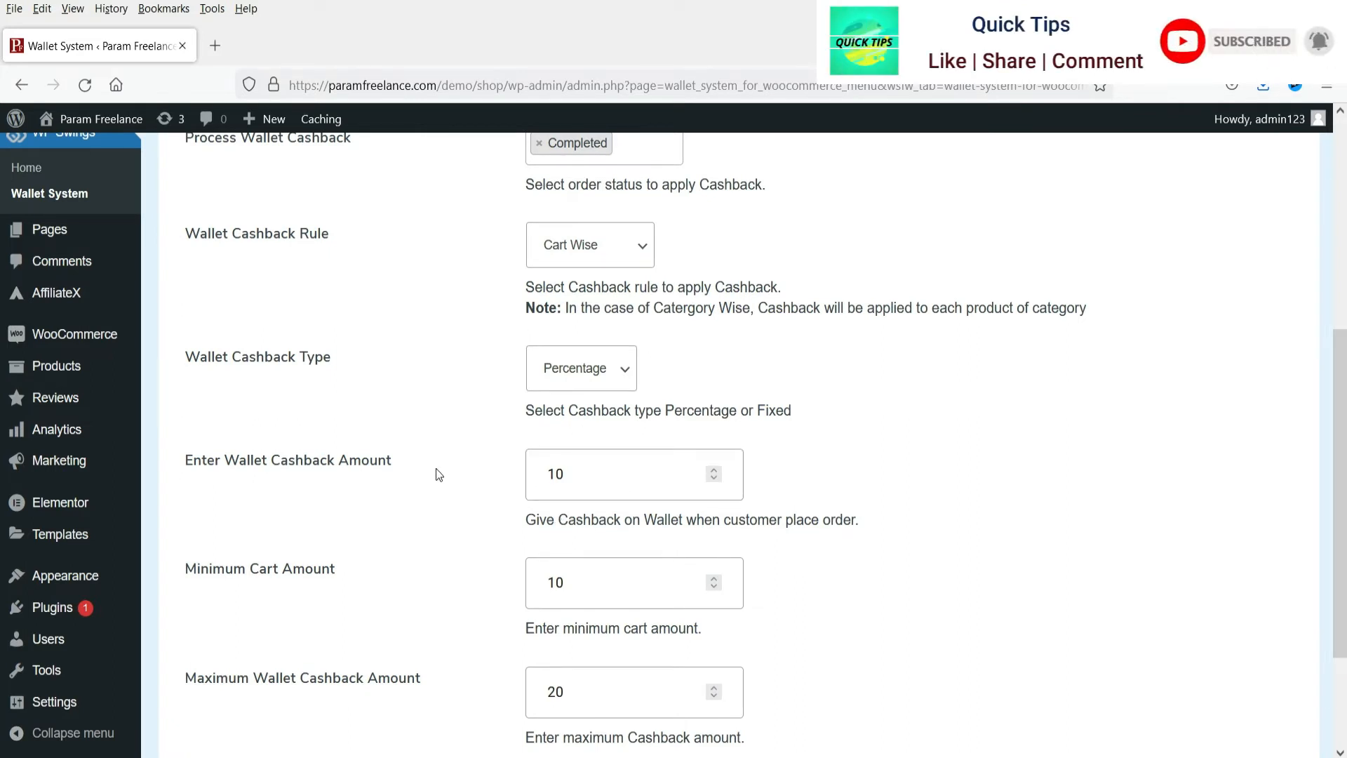
{"action": "scroll", "coordinate": [411, 466], "scroll_direction": "down", "scroll_amount": 2}
{"action": "left_click", "coordinate": [621, 209]}
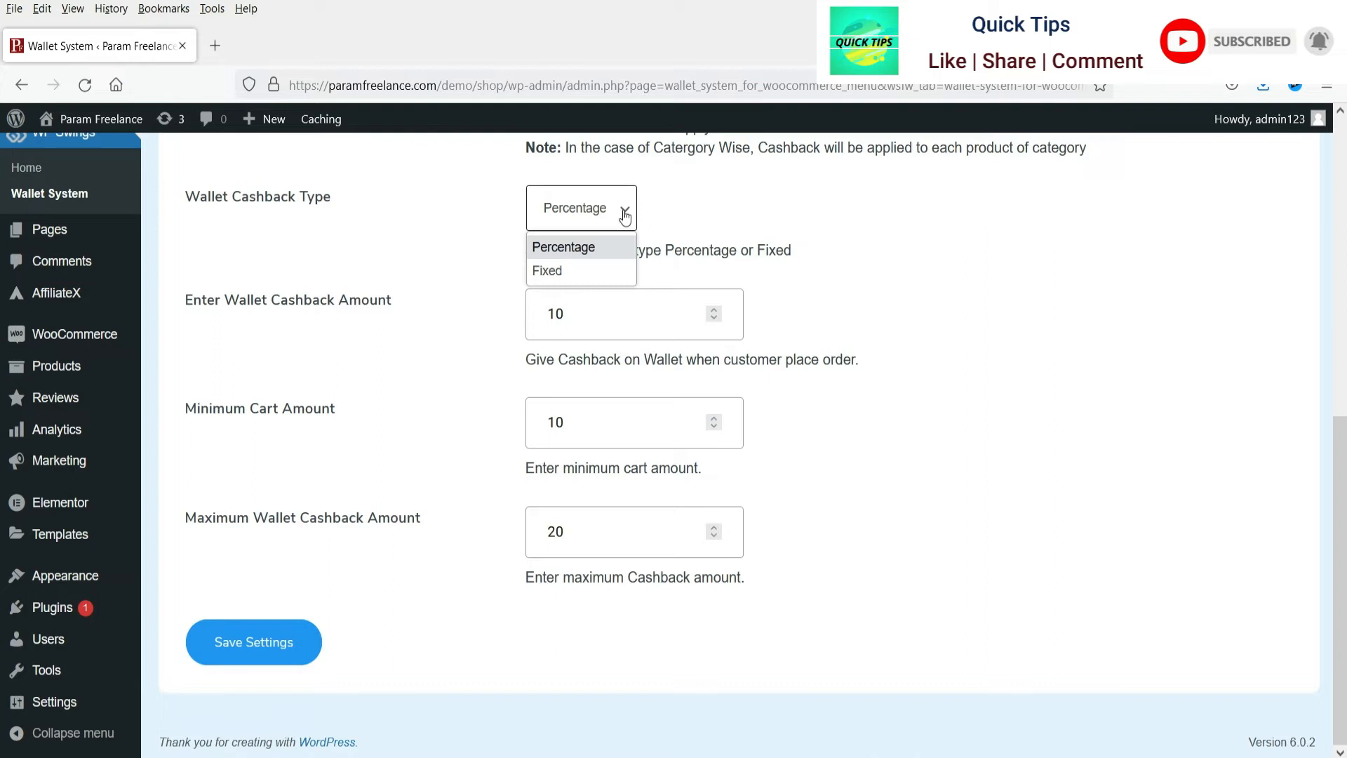
{"action": "left_click", "coordinate": [587, 249]}
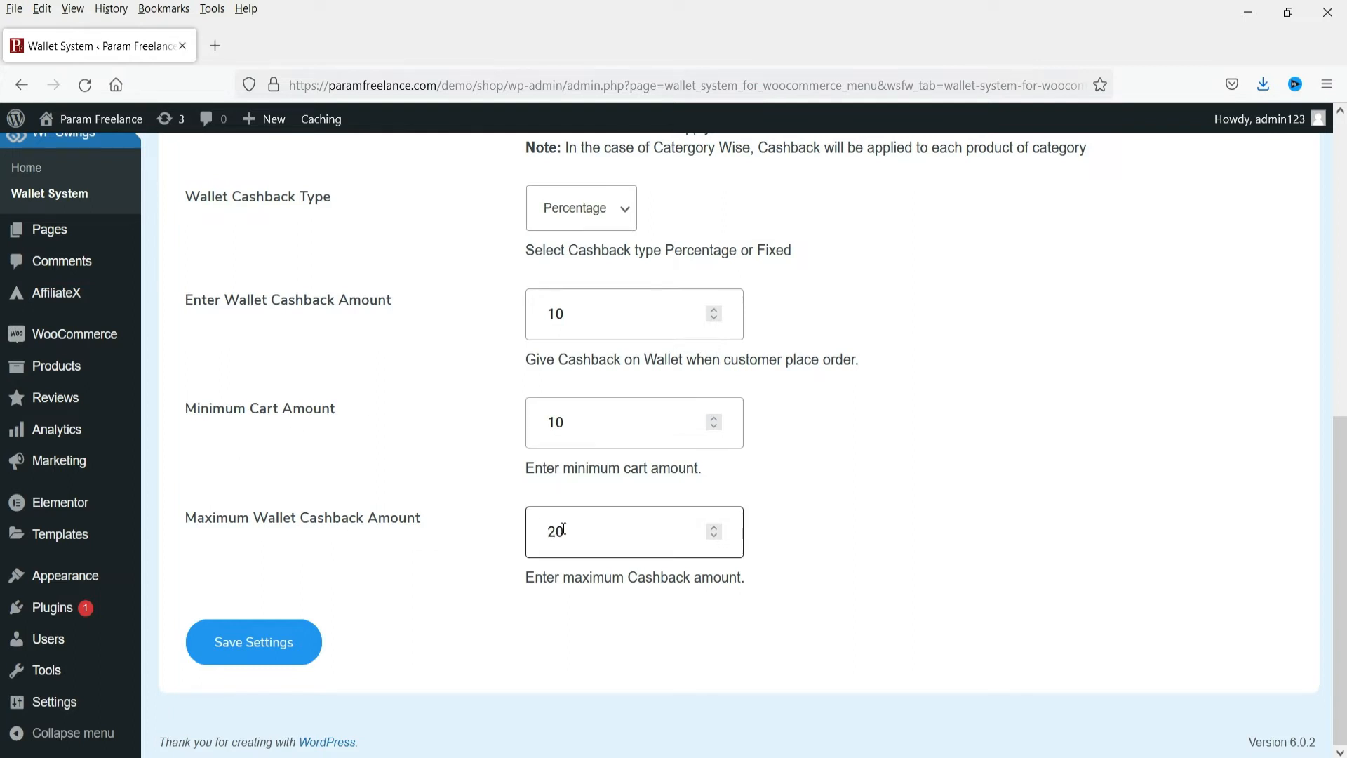
{"action": "left_click", "coordinate": [292, 652]}
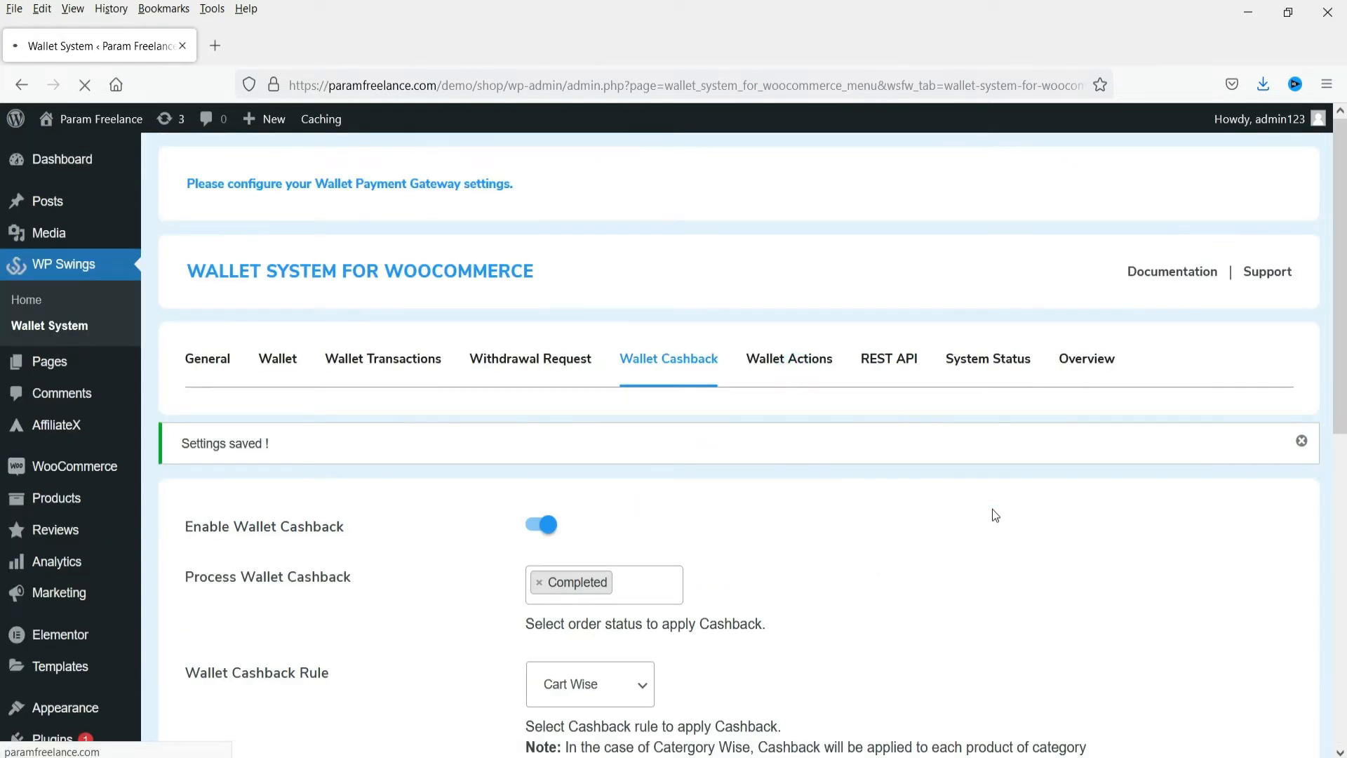
Step: In the Wallet Actions settings, enable the wallet credits for daily visits and for new user registration
{"action": "scroll", "coordinate": [896, 517], "scroll_direction": "down", "scroll_amount": 4}
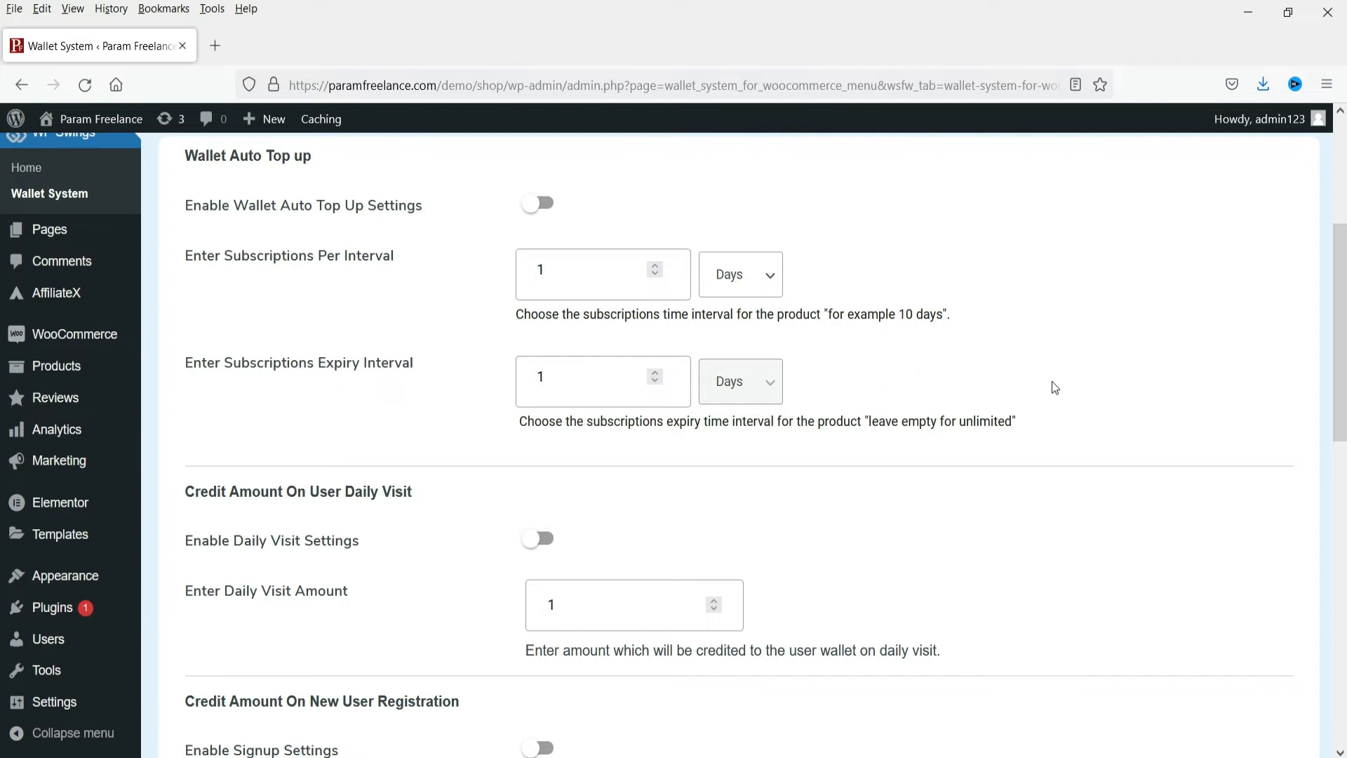
{"action": "scroll", "coordinate": [325, 313], "scroll_direction": "down", "scroll_amount": 3}
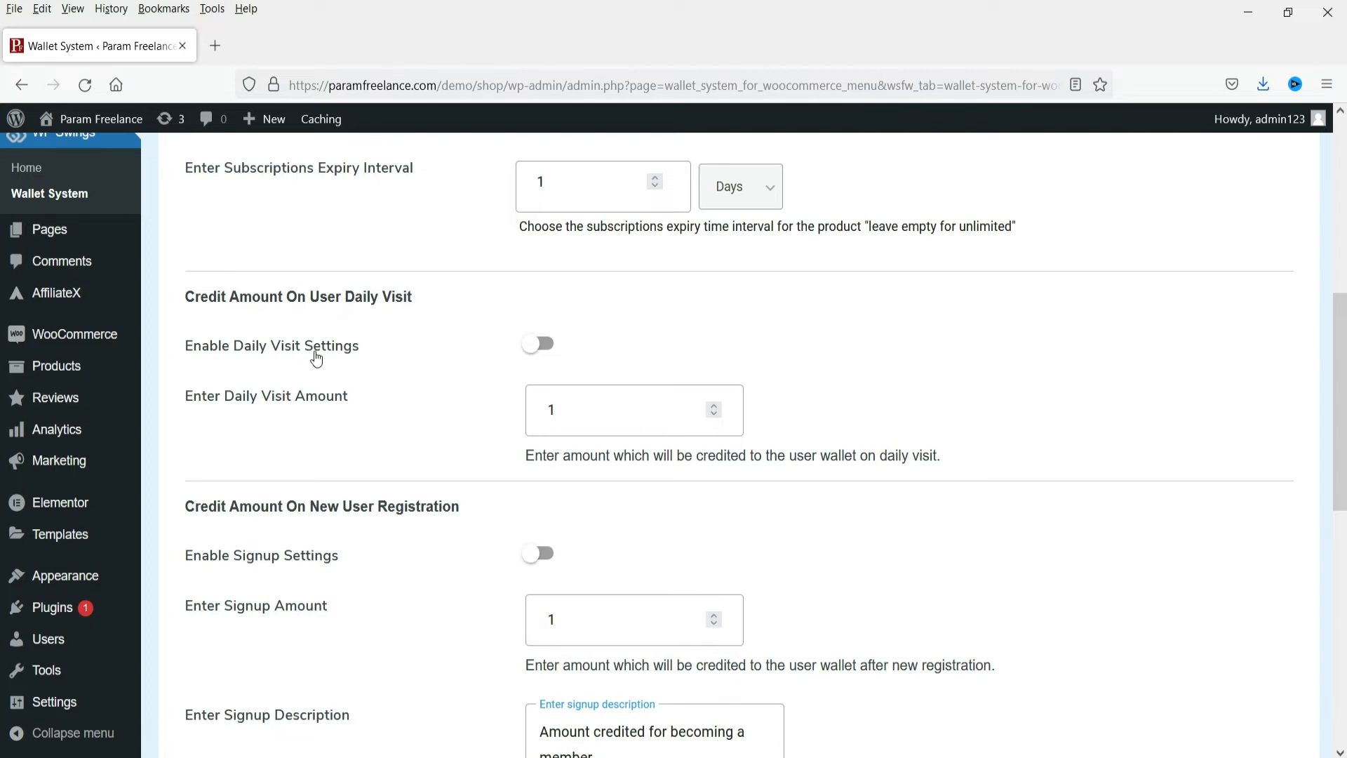
{"action": "left_click", "coordinate": [544, 344]}
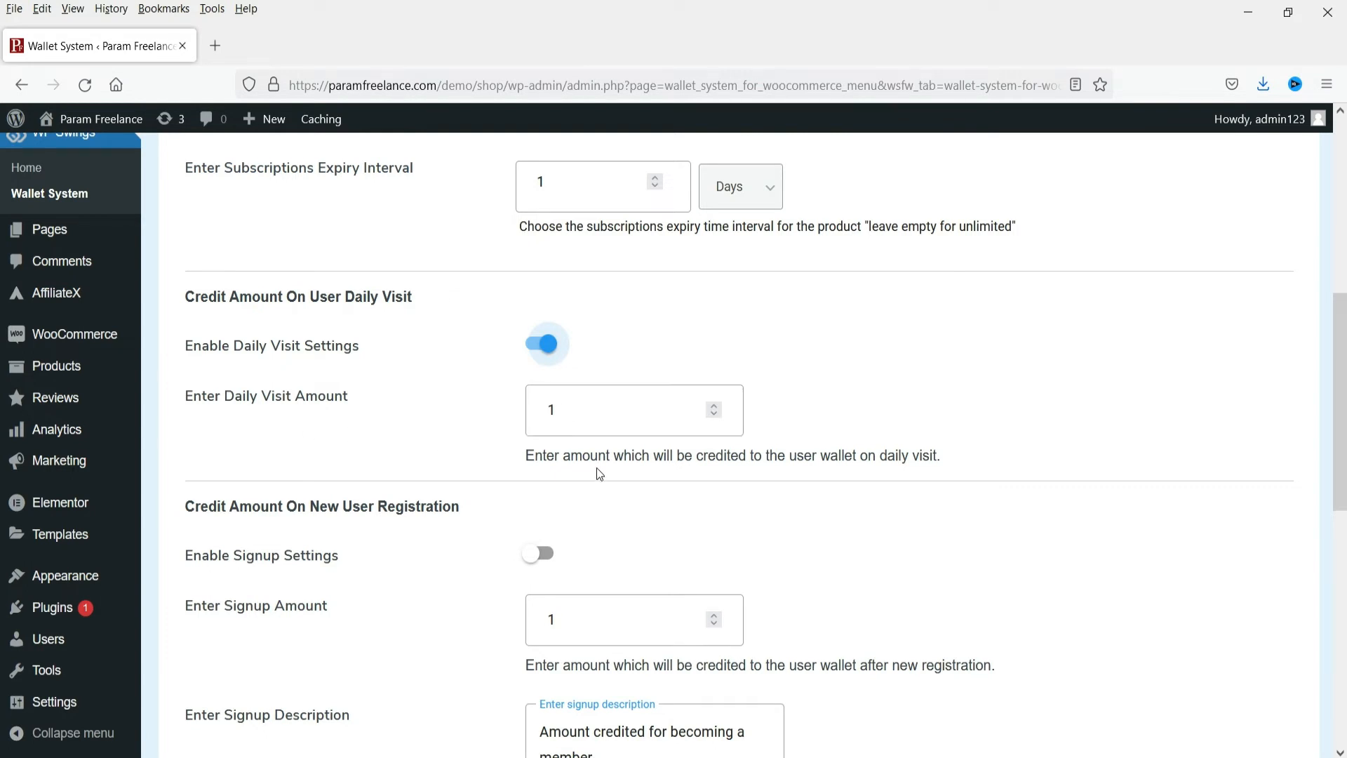
{"action": "scroll", "coordinate": [295, 246], "scroll_direction": "down", "scroll_amount": 4}
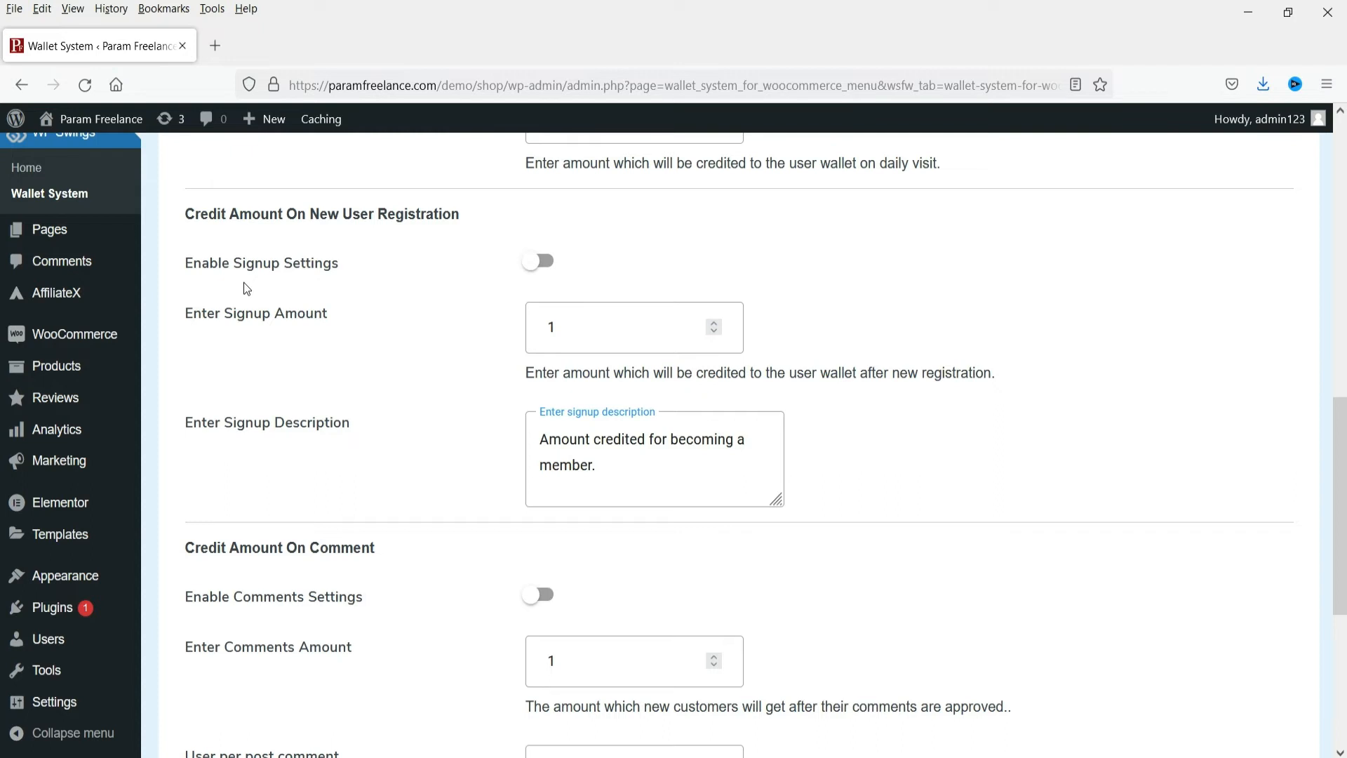
{"action": "left_click", "coordinate": [556, 265]}
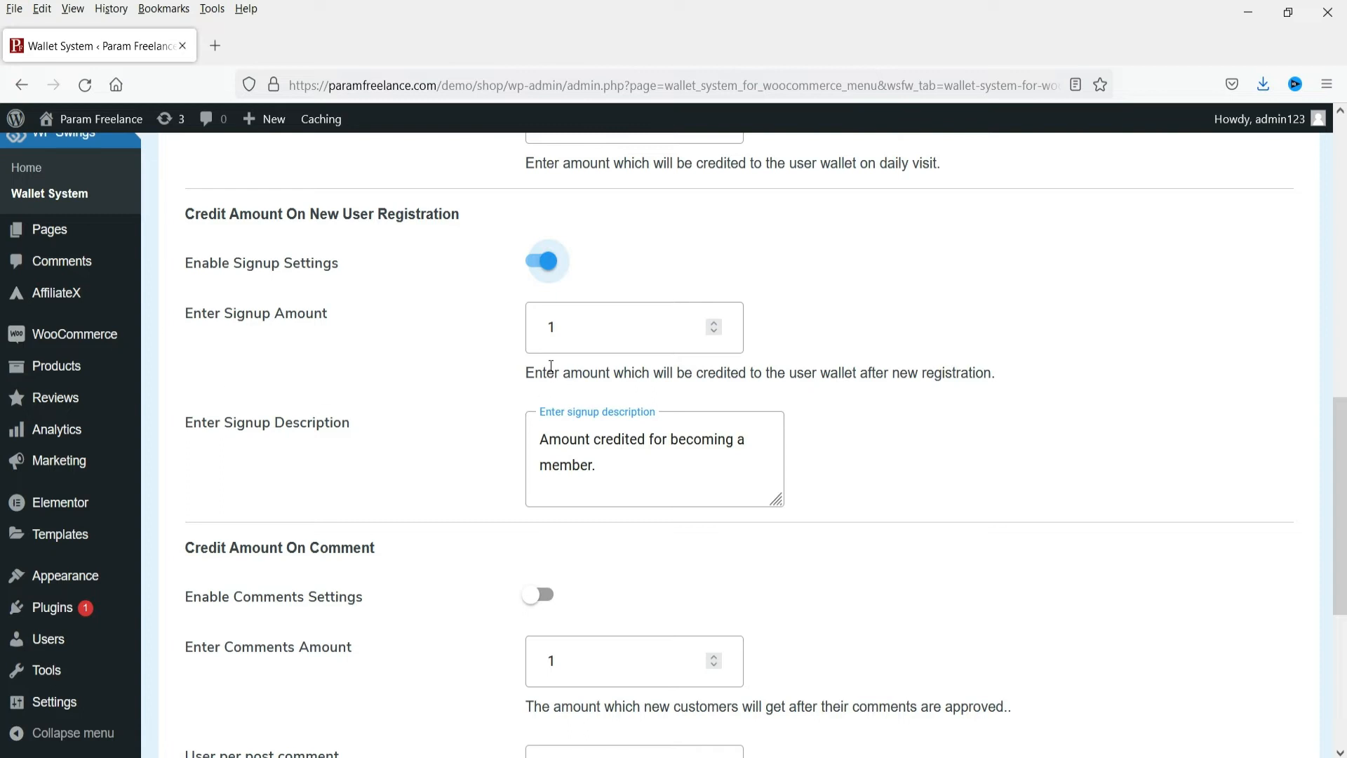
Step: Set the signup amount credited to the wallet on new user registration to 50
{"action": "double_click", "coordinate": [581, 321]}
{"action": "type", "text": "50"}
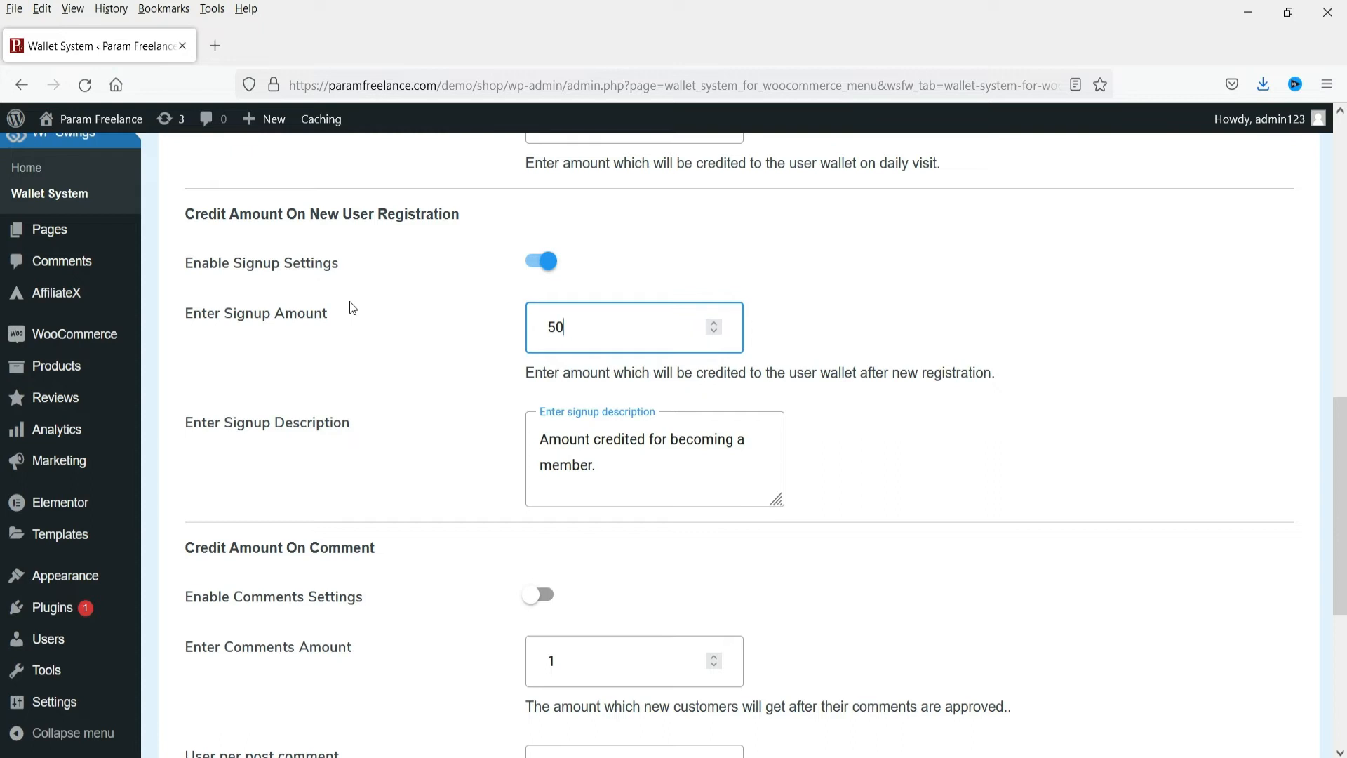
Step: Enable the wallet credit for comments with a comments amount of 5, and save the wallet action settings
{"action": "scroll", "coordinate": [353, 309], "scroll_direction": "down", "scroll_amount": 5}
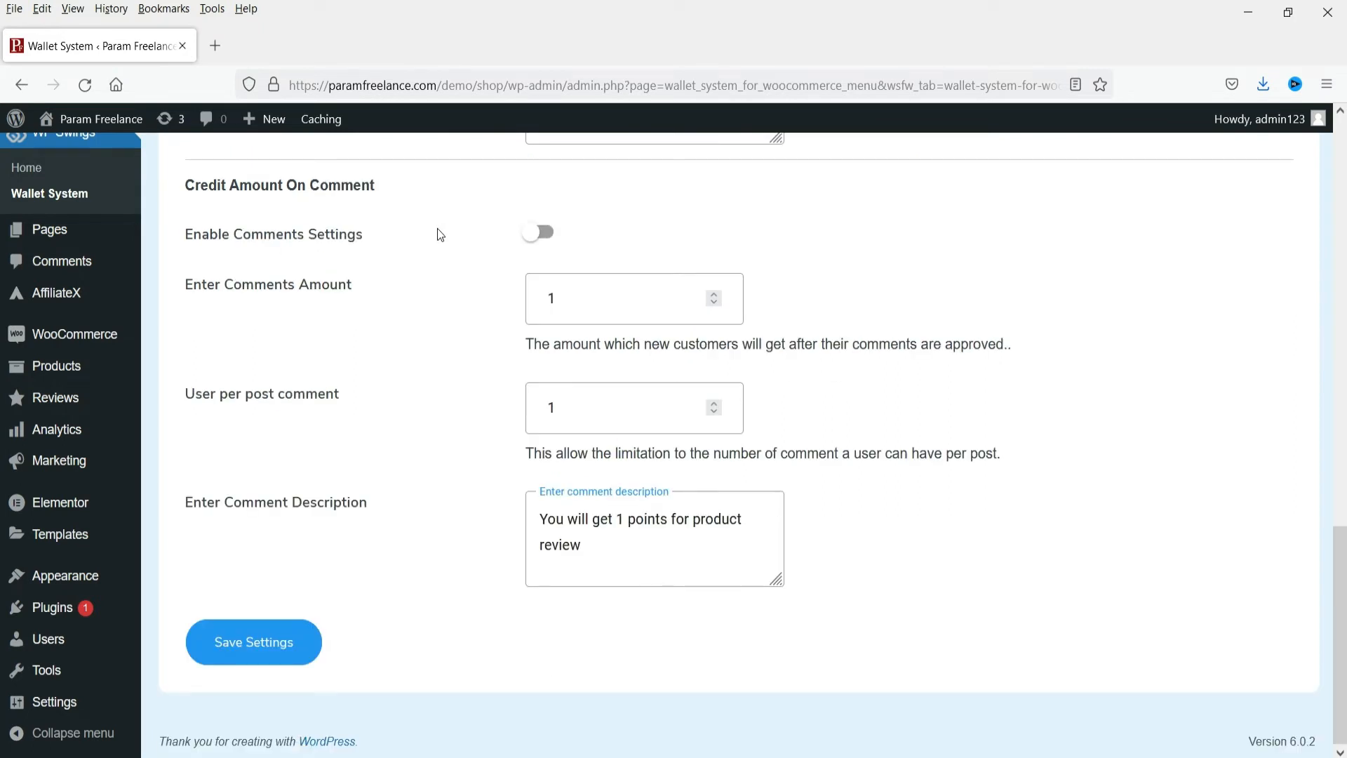
{"action": "left_click", "coordinate": [531, 238]}
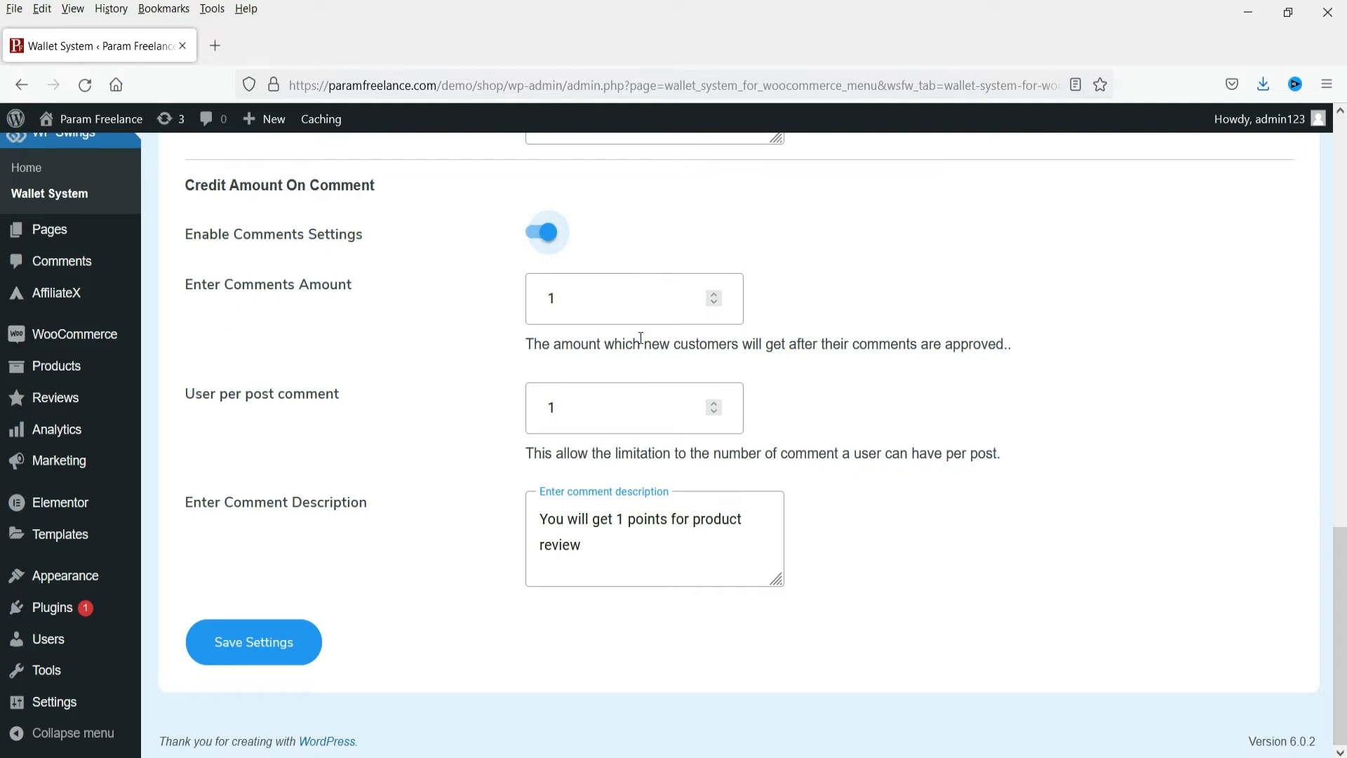
{"action": "left_click", "coordinate": [592, 296]}
{"action": "key", "text": "BackSpace"}
{"action": "type", "text": "5"}
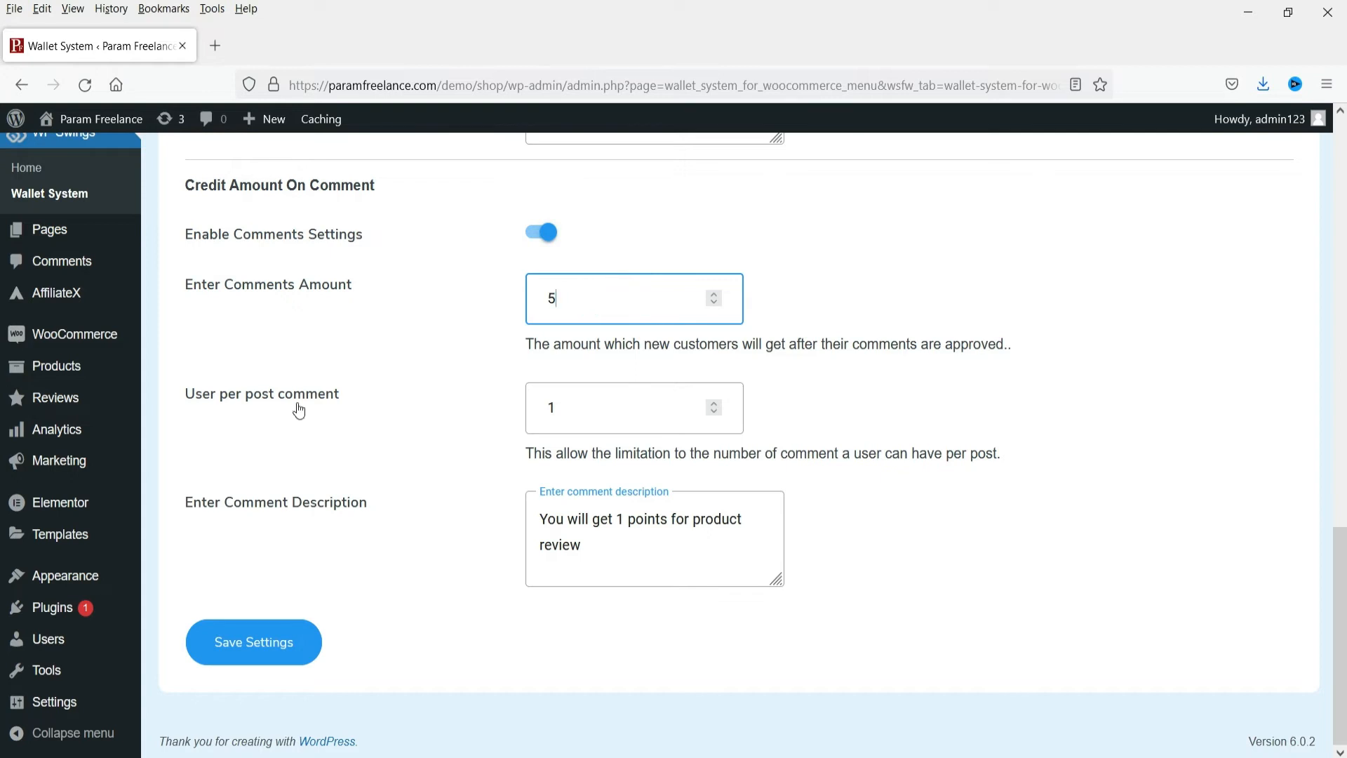
{"action": "left_click", "coordinate": [226, 640]}
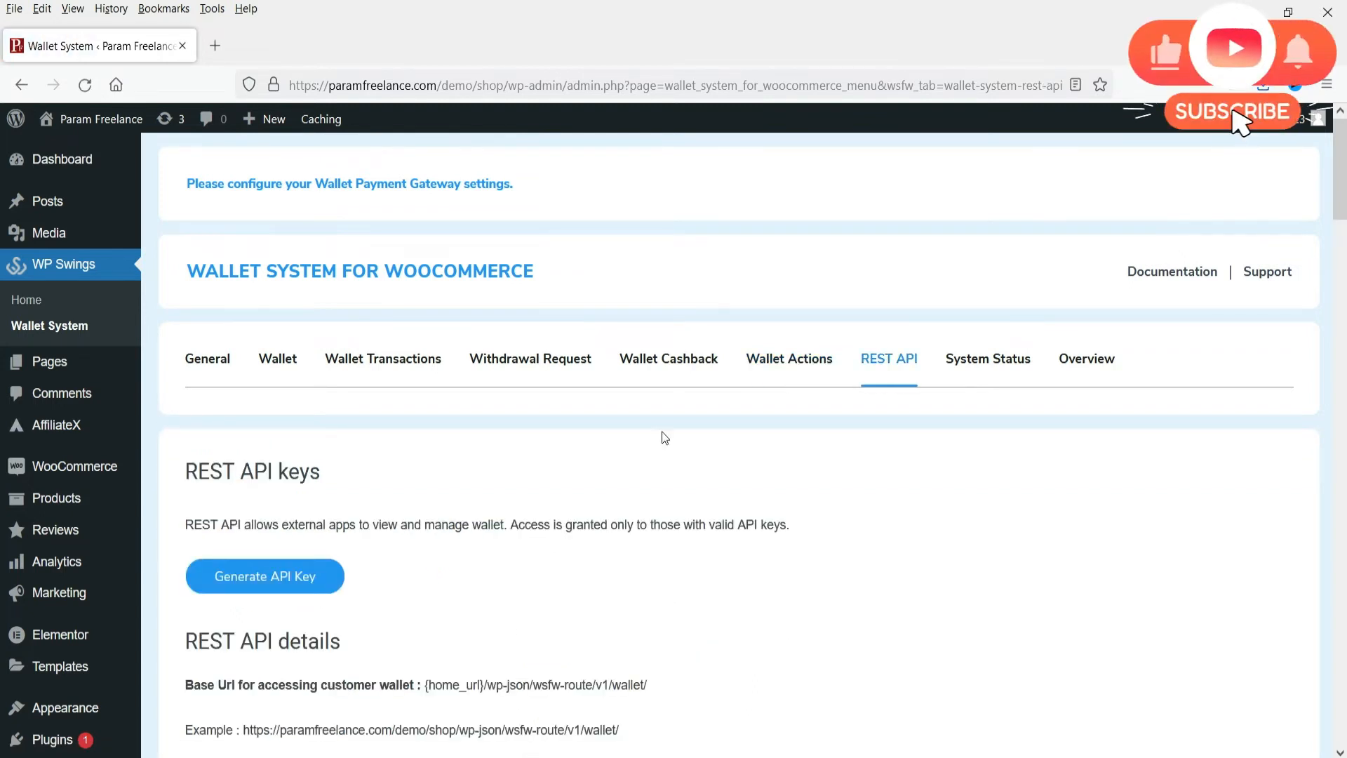
Step: Look over the plugin's REST API details and its System Status variables
{"action": "scroll", "coordinate": [665, 437], "scroll_direction": "down", "scroll_amount": 4}
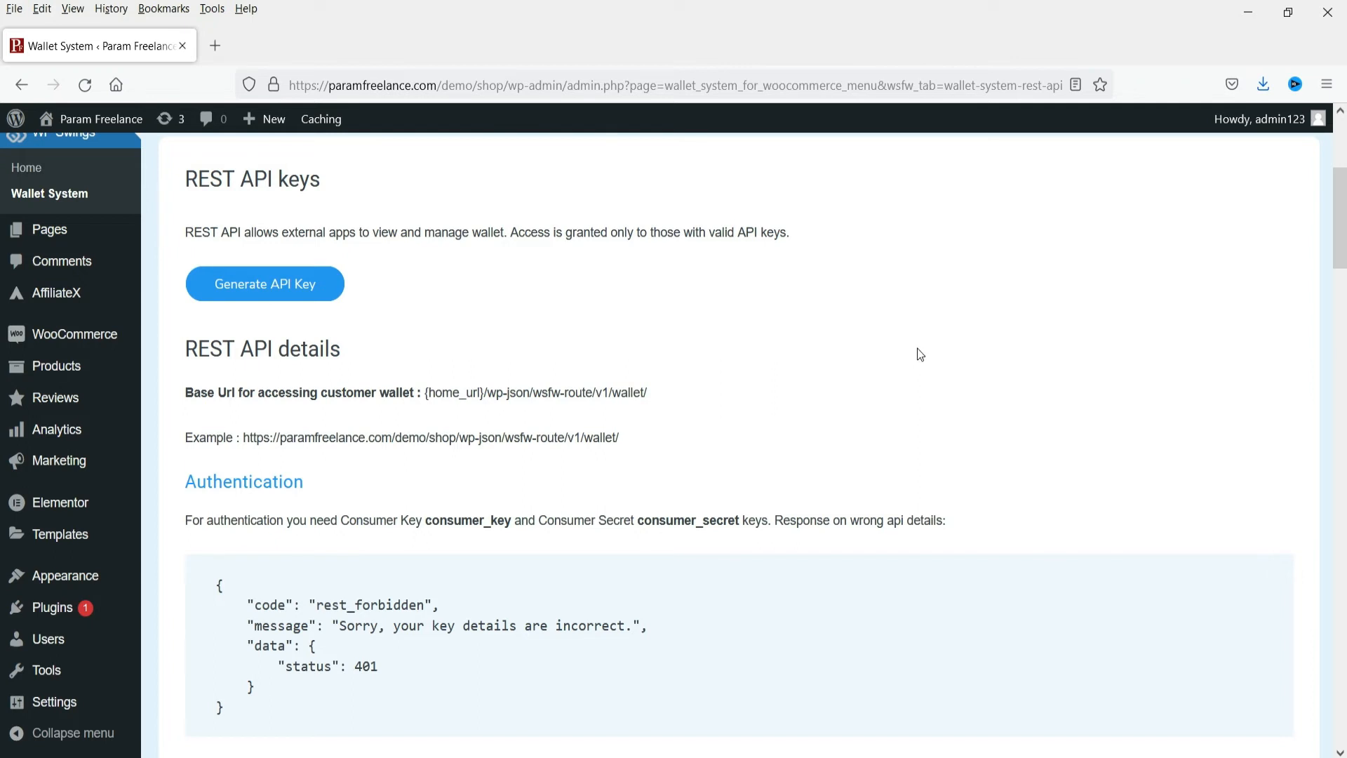
{"action": "scroll", "coordinate": [912, 351], "scroll_direction": "down", "scroll_amount": 5}
{"action": "scroll", "coordinate": [880, 357], "scroll_direction": "up", "scroll_amount": 9}
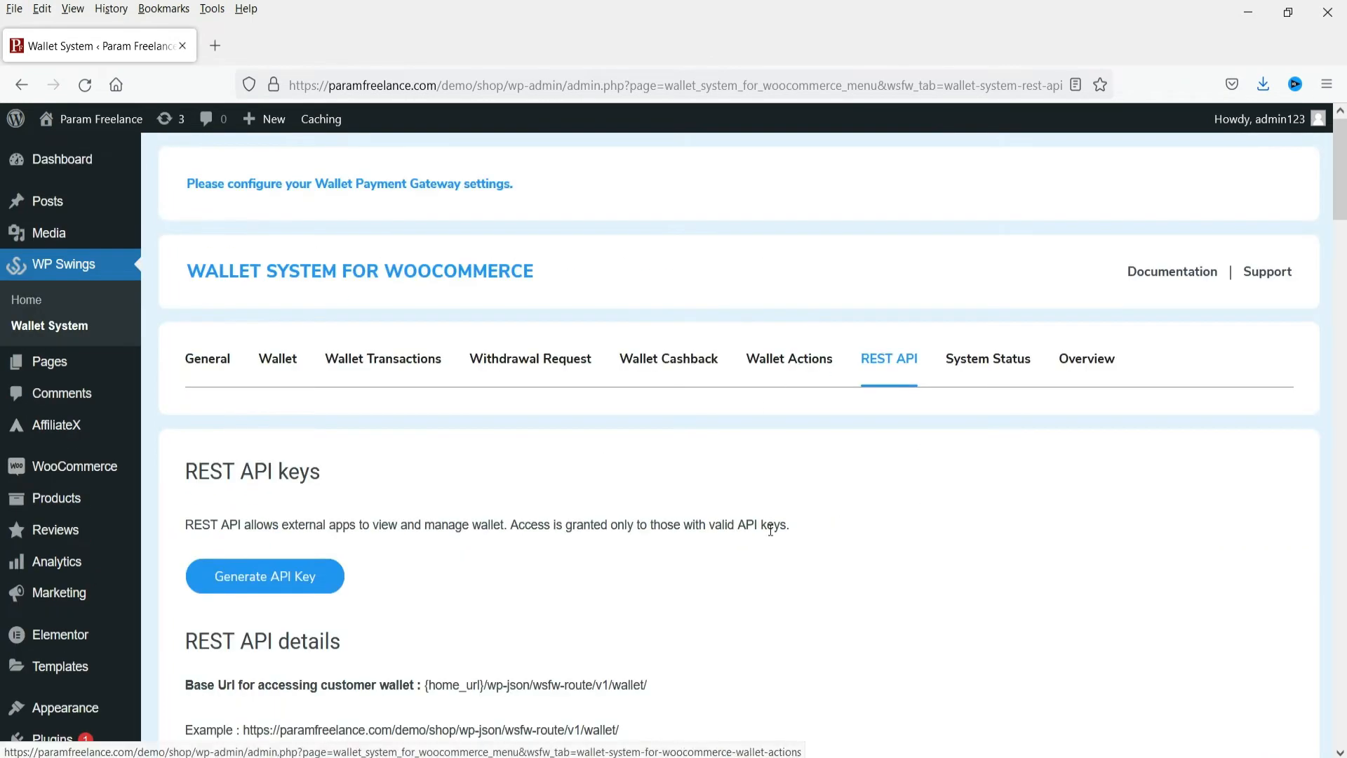
{"action": "left_click", "coordinate": [987, 360]}
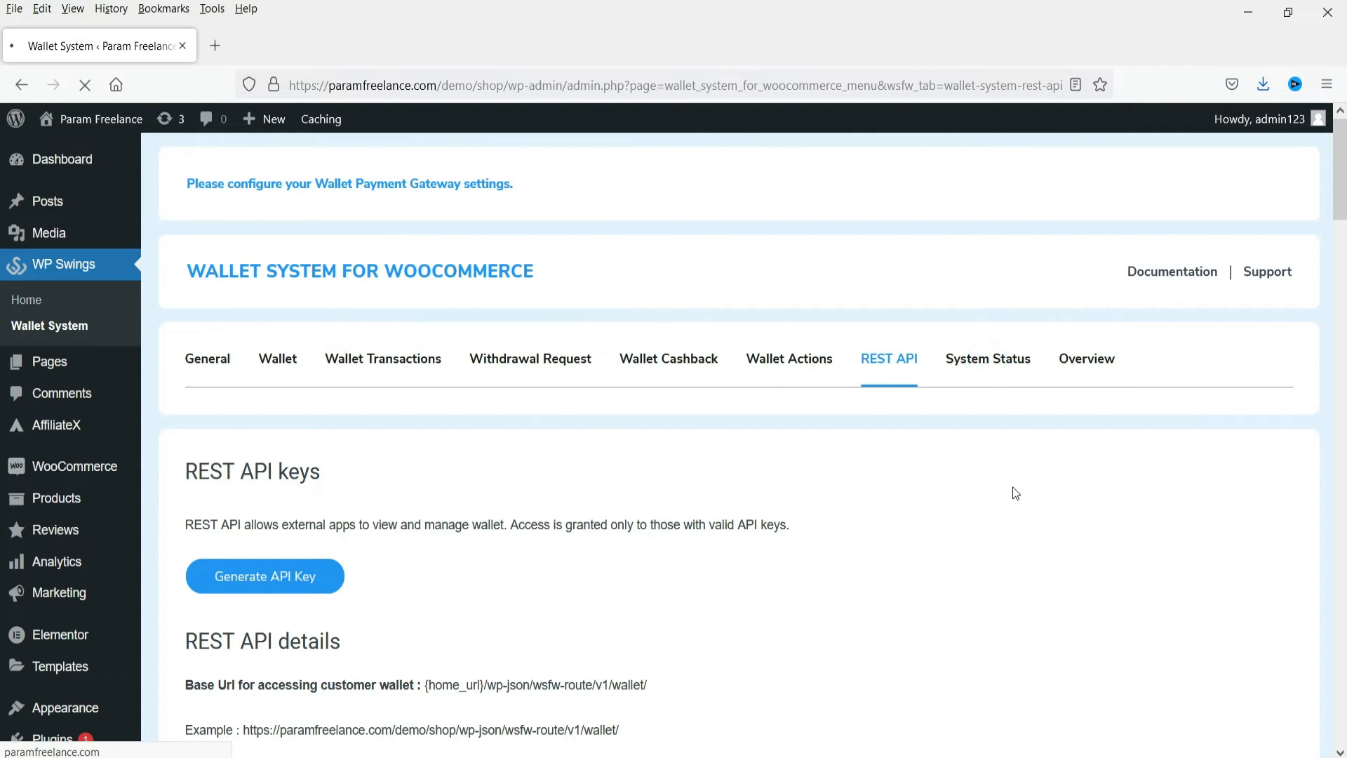
{"action": "scroll", "coordinate": [956, 472], "scroll_direction": "down", "scroll_amount": 4}
{"action": "scroll", "coordinate": [908, 418], "scroll_direction": "up", "scroll_amount": 4}
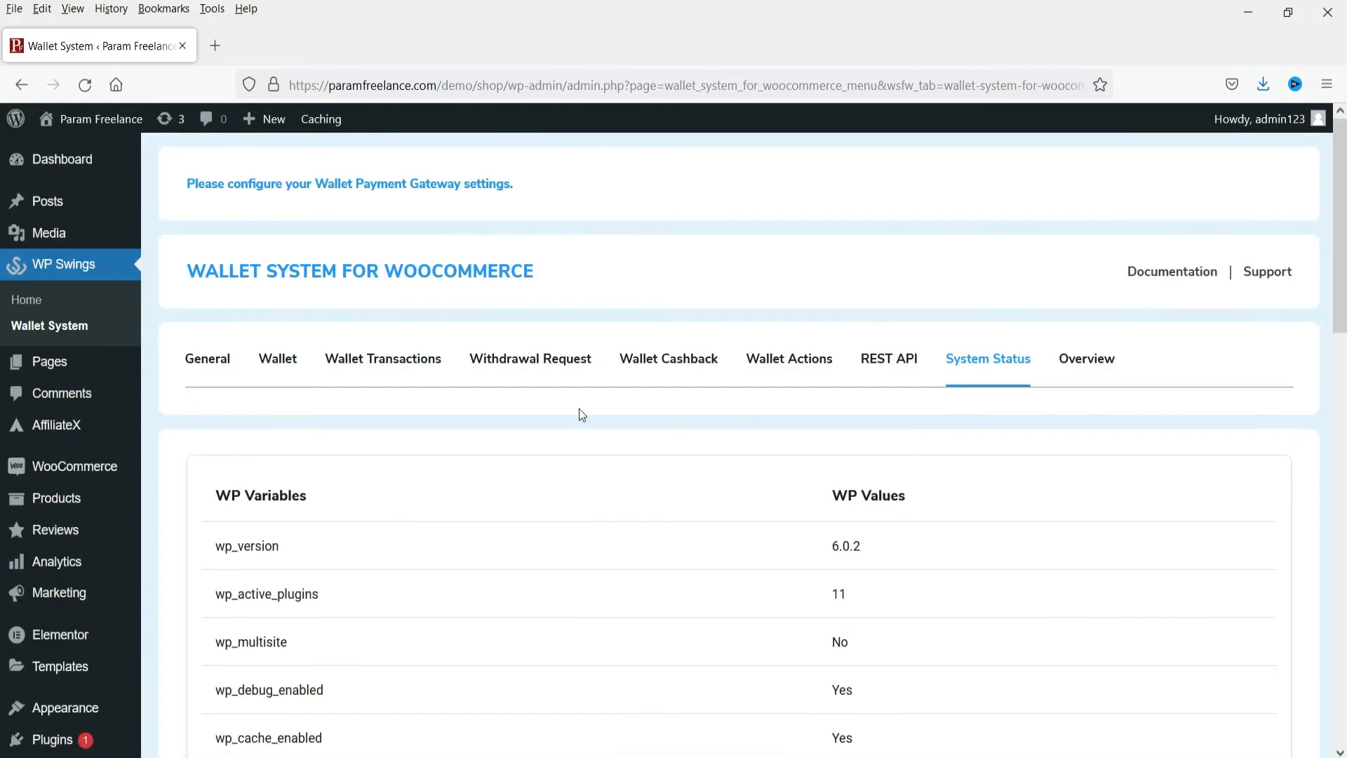
Step: Read through the plugin's Overview page, including its feature list and the free plugin benefits
{"action": "left_click", "coordinate": [1085, 368]}
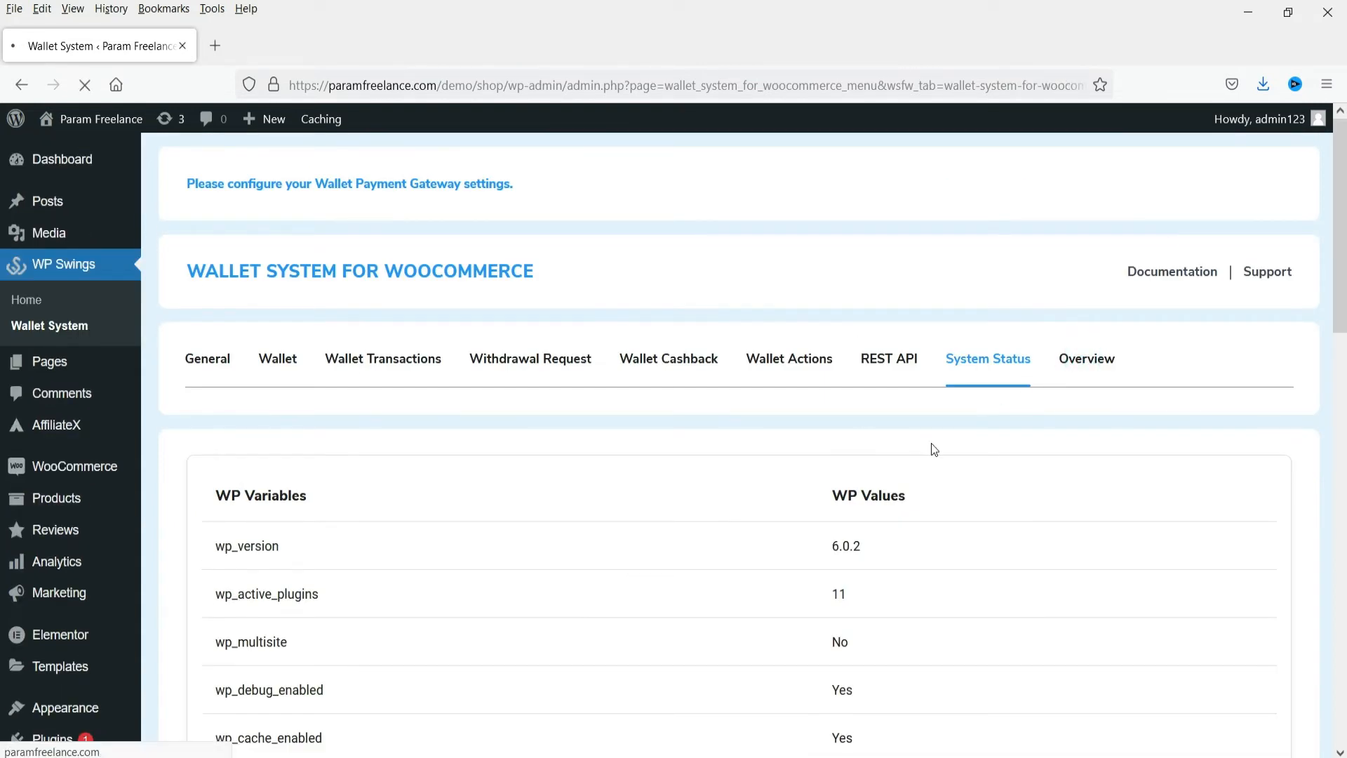
{"action": "scroll", "coordinate": [1074, 423], "scroll_direction": "down", "scroll_amount": 4}
{"action": "scroll", "coordinate": [982, 386], "scroll_direction": "up", "scroll_amount": 2}
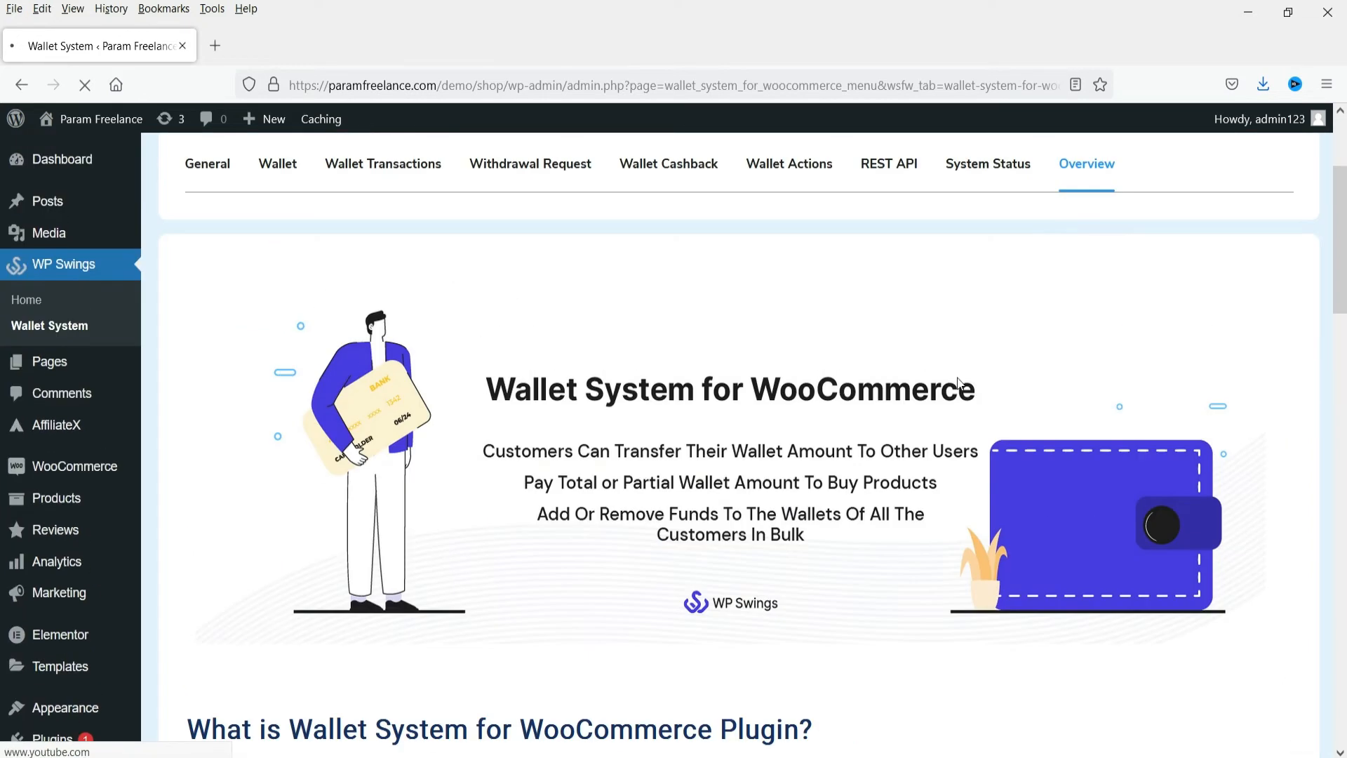
{"action": "scroll", "coordinate": [847, 405], "scroll_direction": "down", "scroll_amount": 5}
{"action": "scroll", "coordinate": [334, 380], "scroll_direction": "down", "scroll_amount": 5}
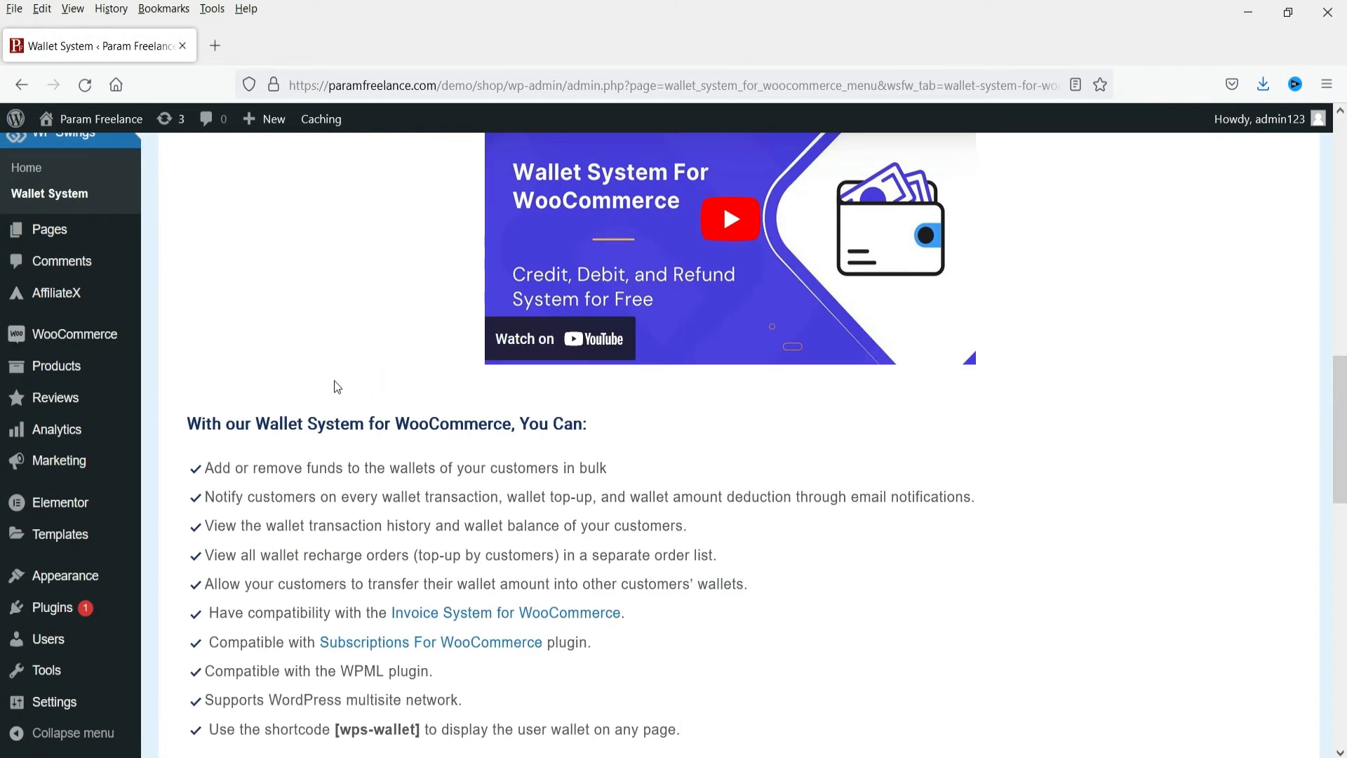
{"action": "scroll", "coordinate": [320, 381], "scroll_direction": "down", "scroll_amount": 9}
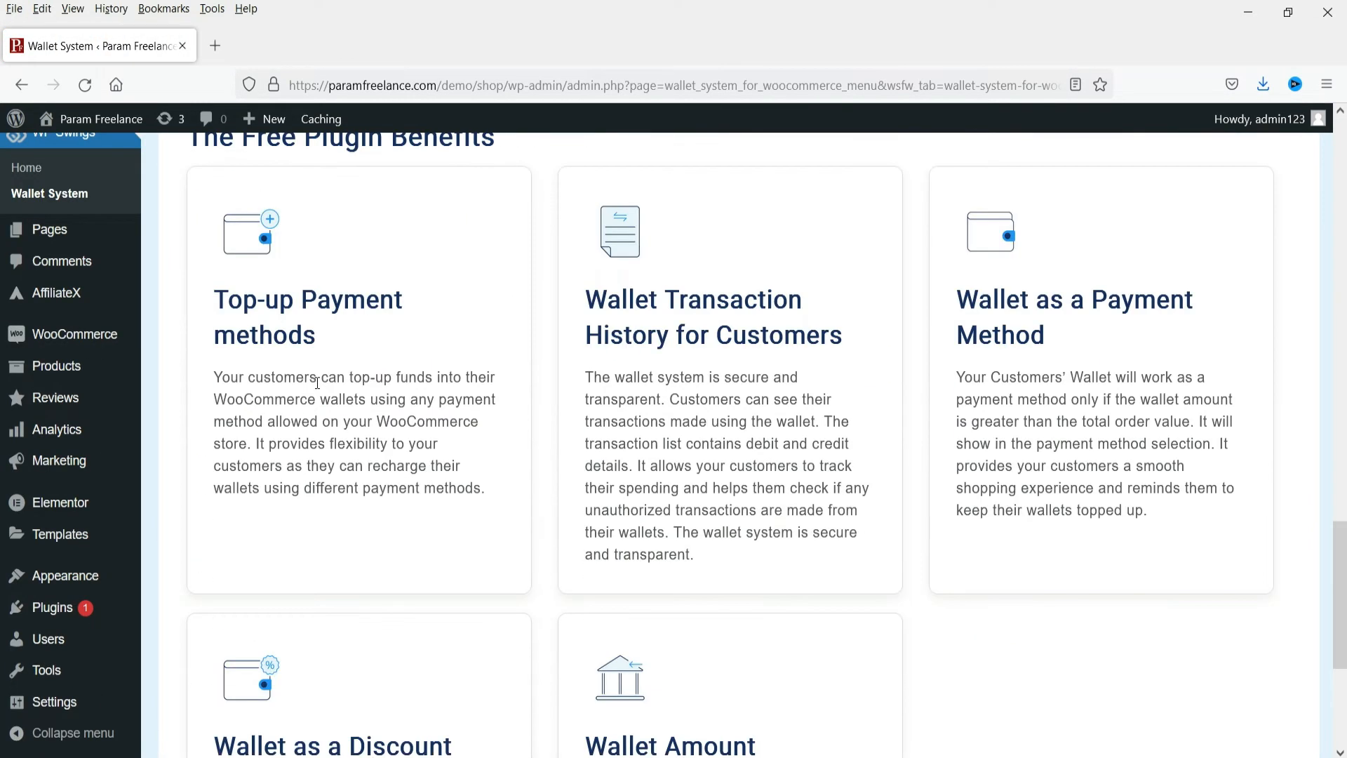
{"action": "scroll", "coordinate": [317, 382], "scroll_direction": "up", "scroll_amount": 4}
{"action": "scroll", "coordinate": [317, 382], "scroll_direction": "down", "scroll_amount": 3}
{"action": "scroll", "coordinate": [808, 423], "scroll_direction": "up", "scroll_amount": 12}
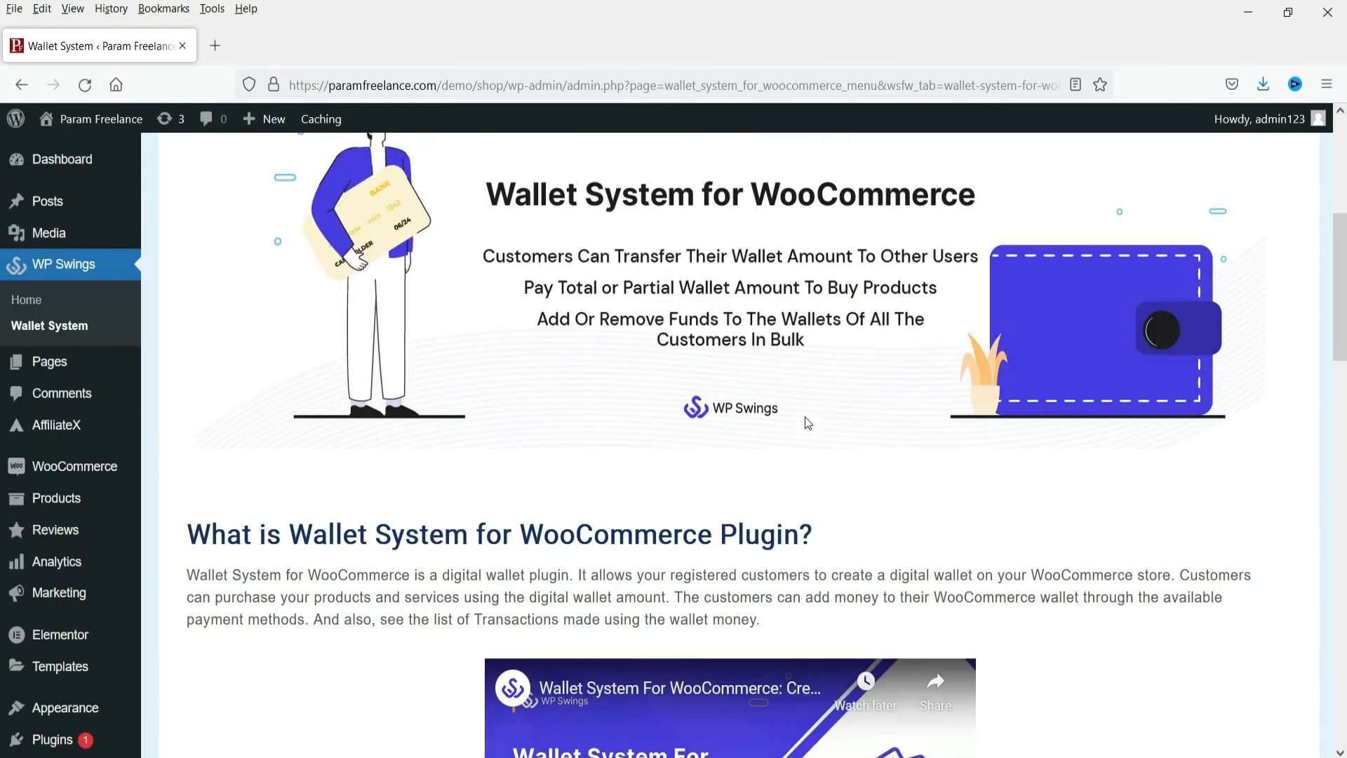
{"action": "scroll", "coordinate": [808, 423], "scroll_direction": "up", "scroll_amount": 5}
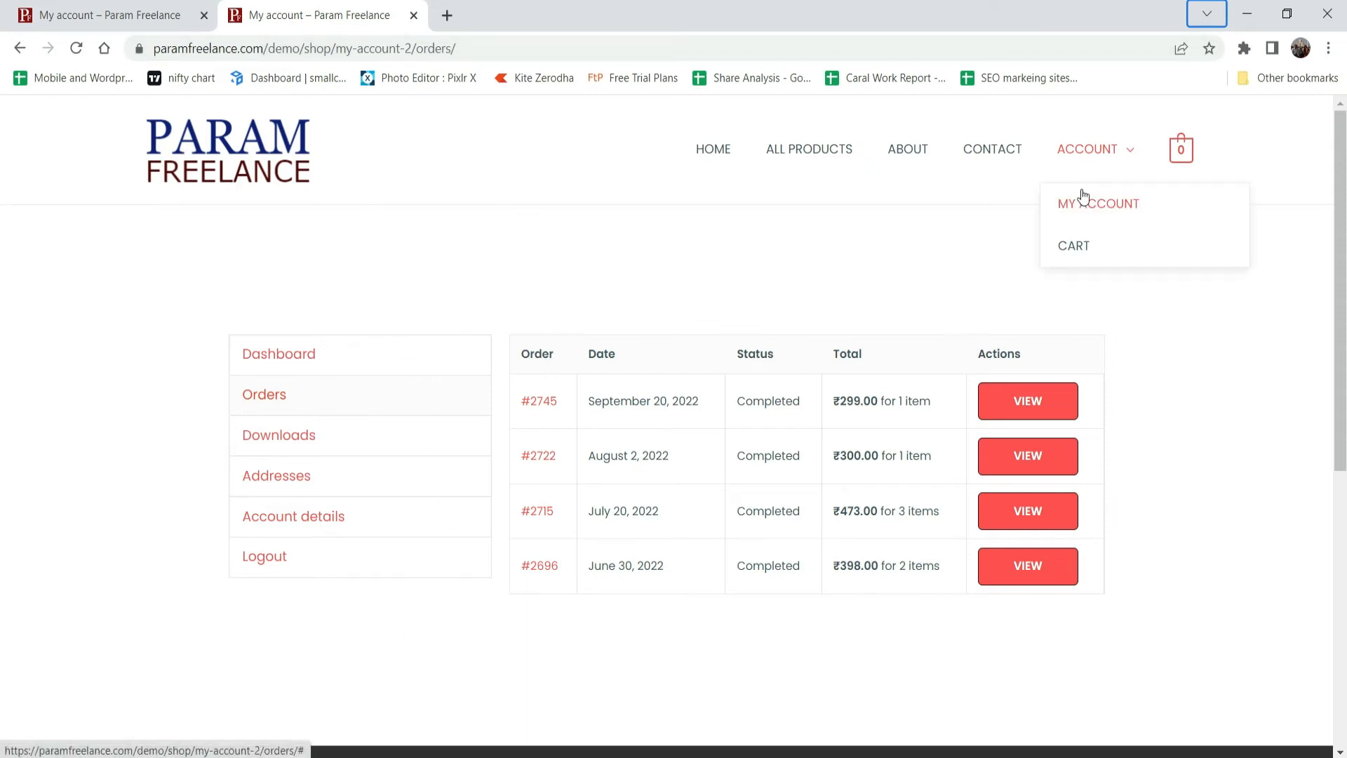
Step: Switch to the storefront in Chrome, reload the customer's My Account page, and open its Wallet section
{"action": "left_click", "coordinate": [78, 54]}
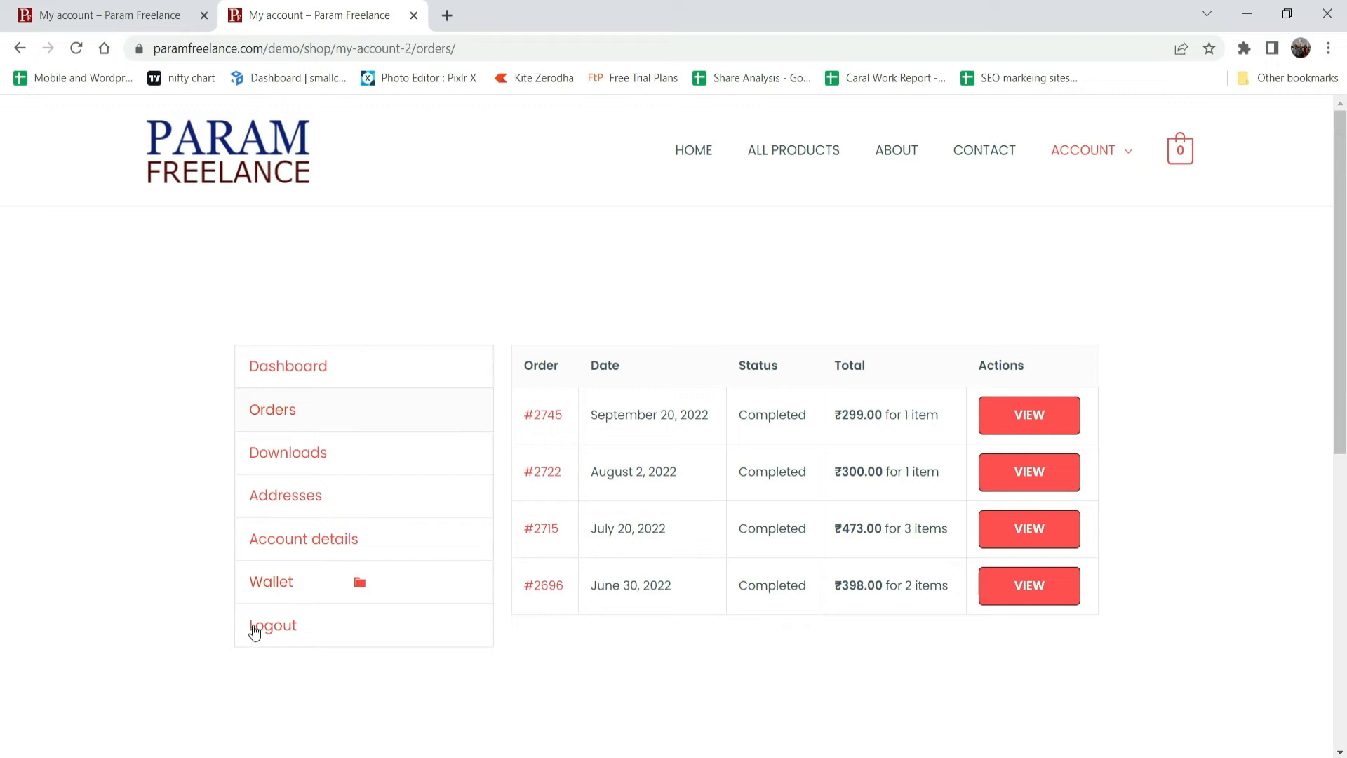
{"action": "left_click", "coordinate": [277, 581]}
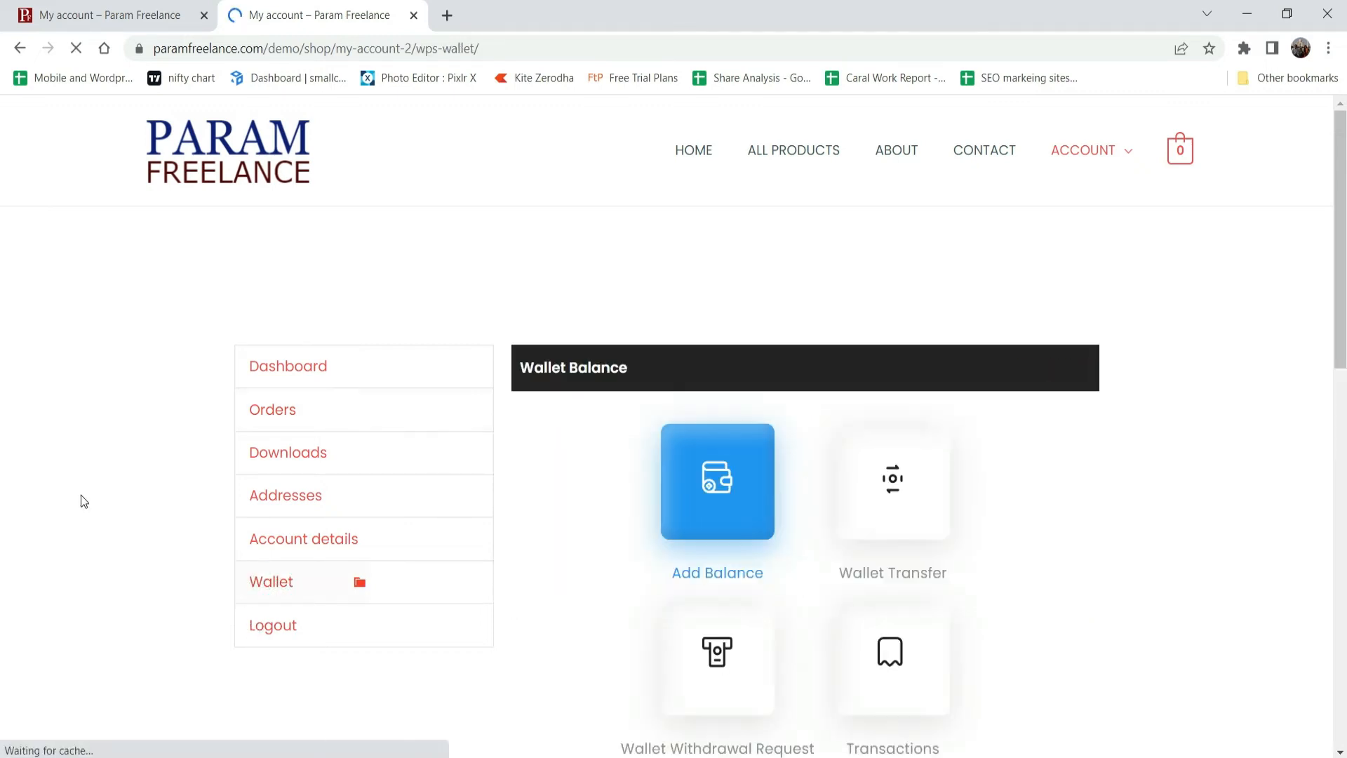
{"action": "scroll", "coordinate": [1256, 341], "scroll_direction": "down", "scroll_amount": 3}
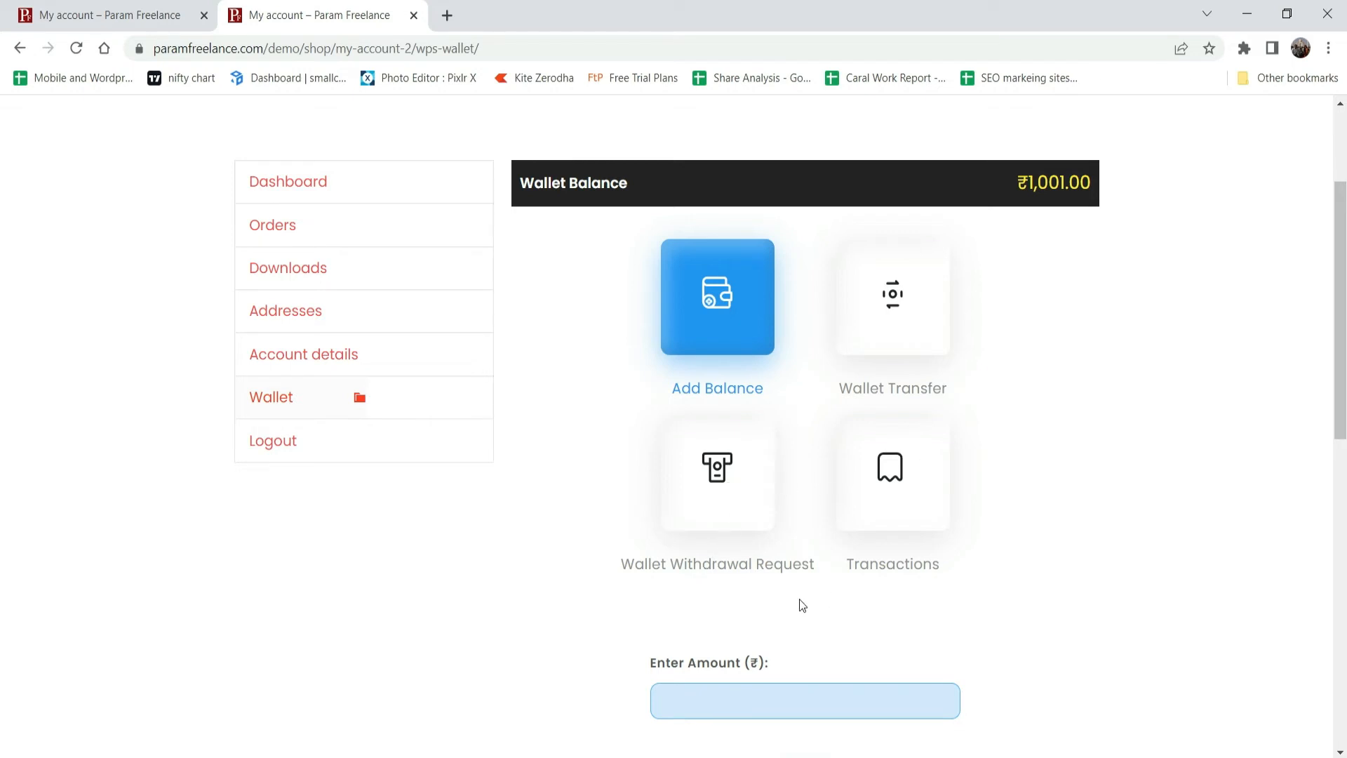
Step: Add a balance of ₹500 to the wallet, proceed to checkout, and review the available payment options
{"action": "left_click", "coordinate": [697, 315]}
{"action": "scroll", "coordinate": [1088, 379], "scroll_direction": "down", "scroll_amount": 6}
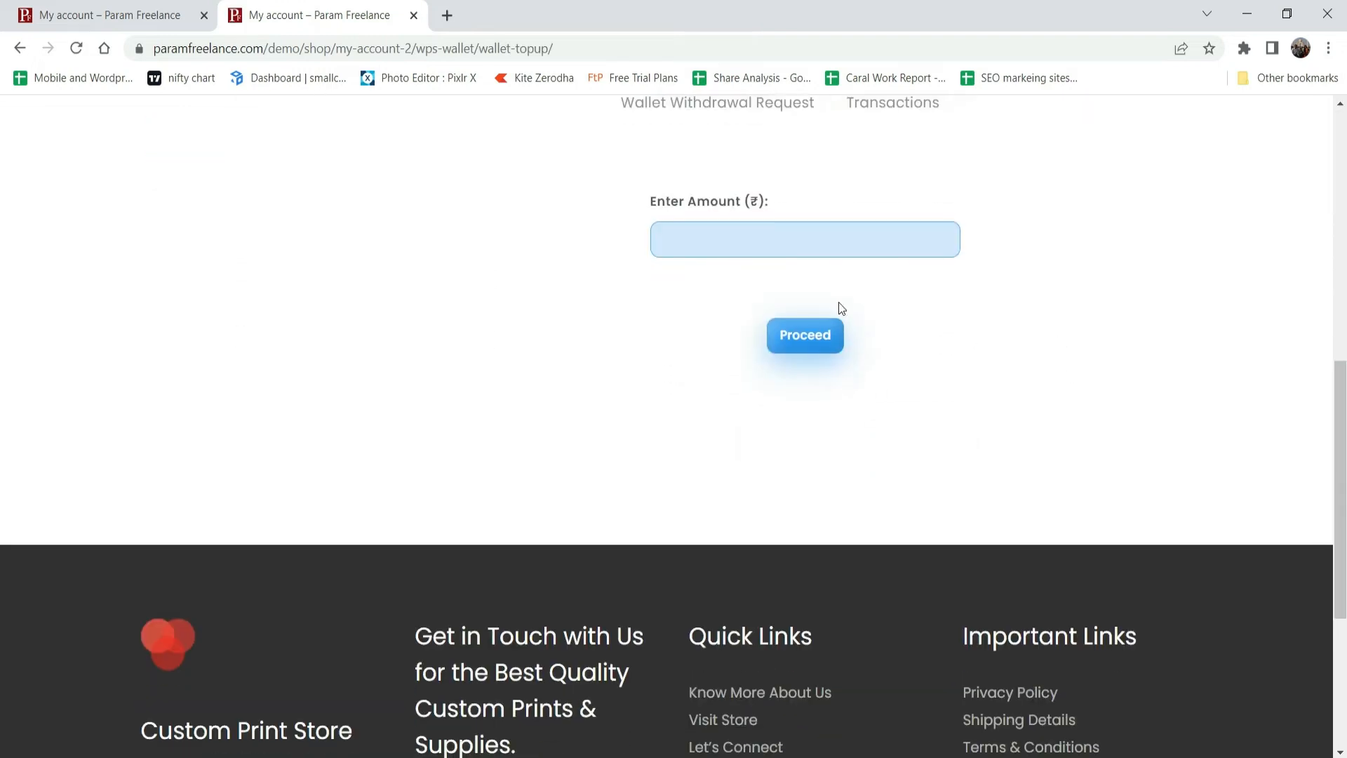
{"action": "left_click", "coordinate": [729, 239]}
{"action": "type", "text": "500"}
{"action": "left_click", "coordinate": [810, 335]}
{"action": "scroll", "coordinate": [1165, 390], "scroll_direction": "down", "scroll_amount": 4}
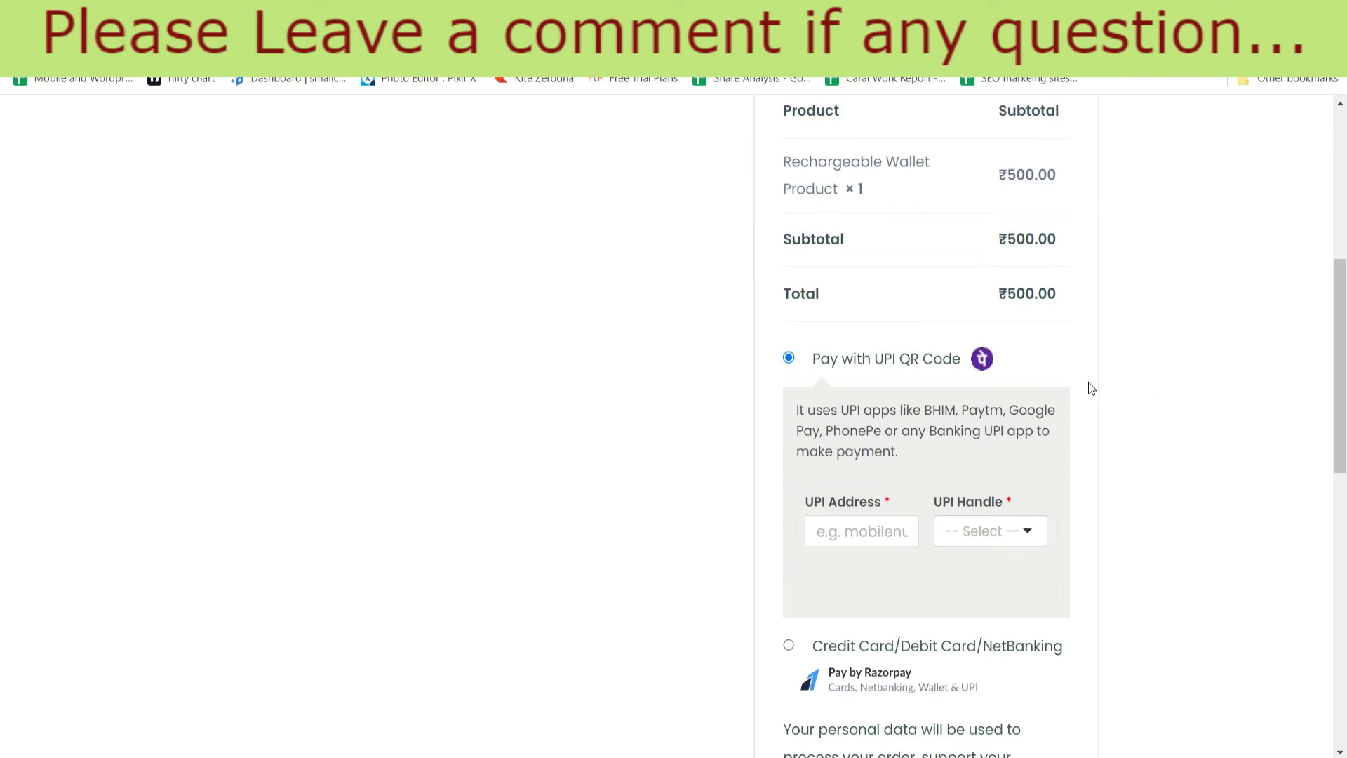
{"action": "scroll", "coordinate": [1150, 457], "scroll_direction": "down", "scroll_amount": 5}
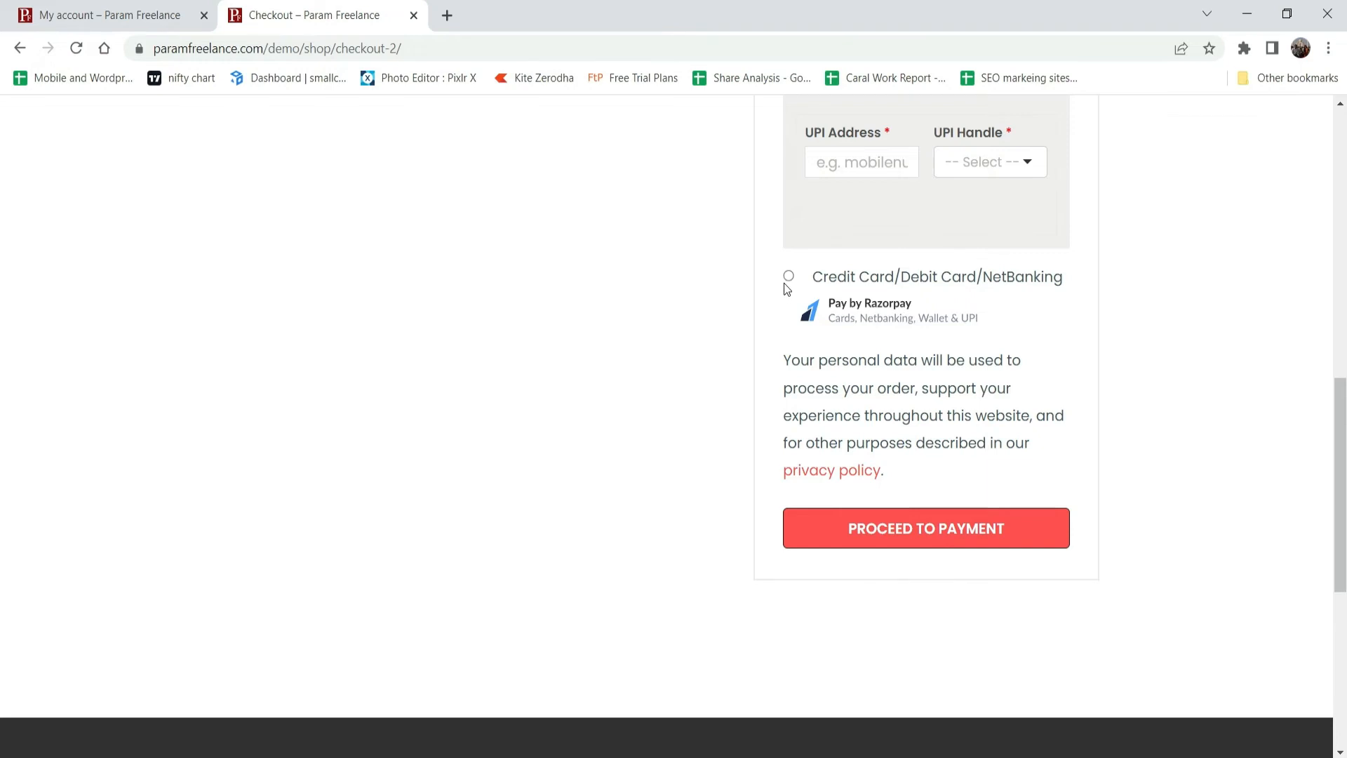
{"action": "scroll", "coordinate": [898, 315], "scroll_direction": "up", "scroll_amount": 3}
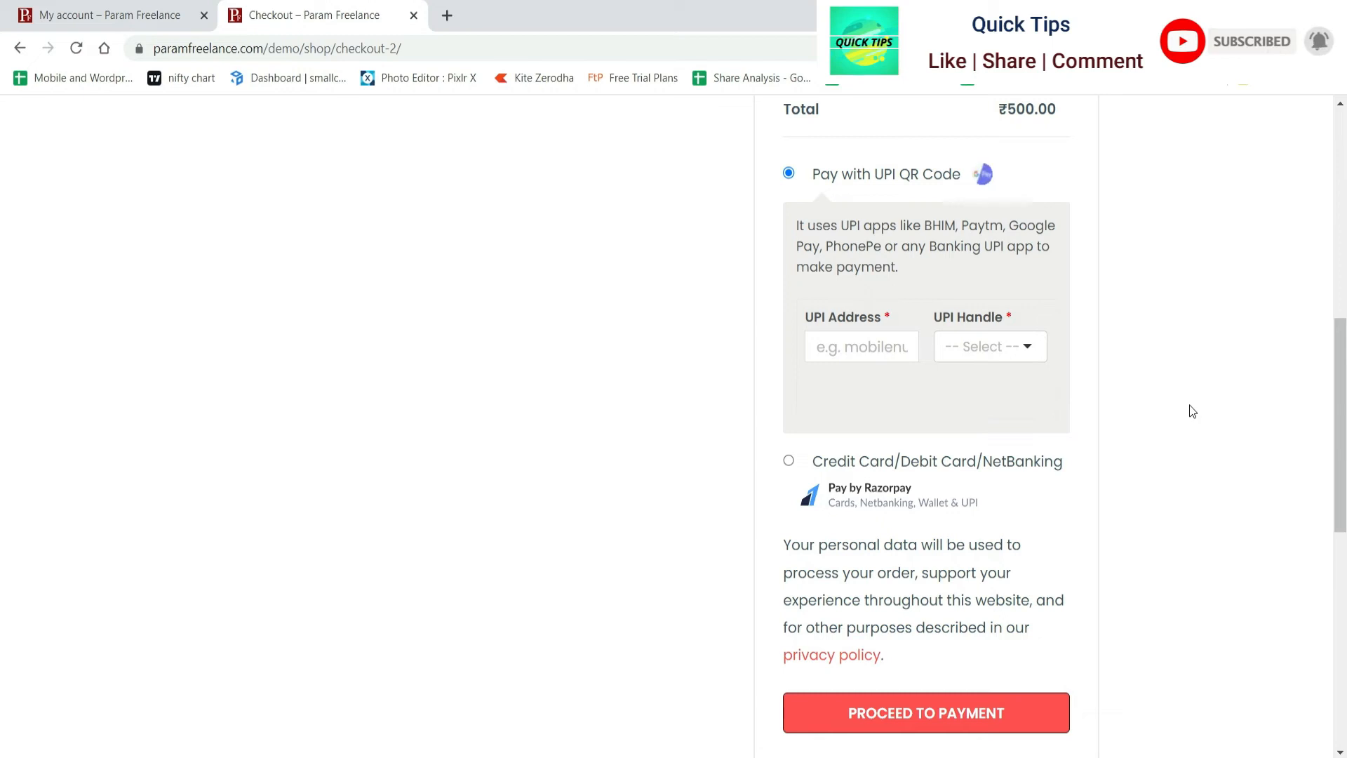
{"action": "scroll", "coordinate": [1283, 451], "scroll_direction": "up", "scroll_amount": 5}
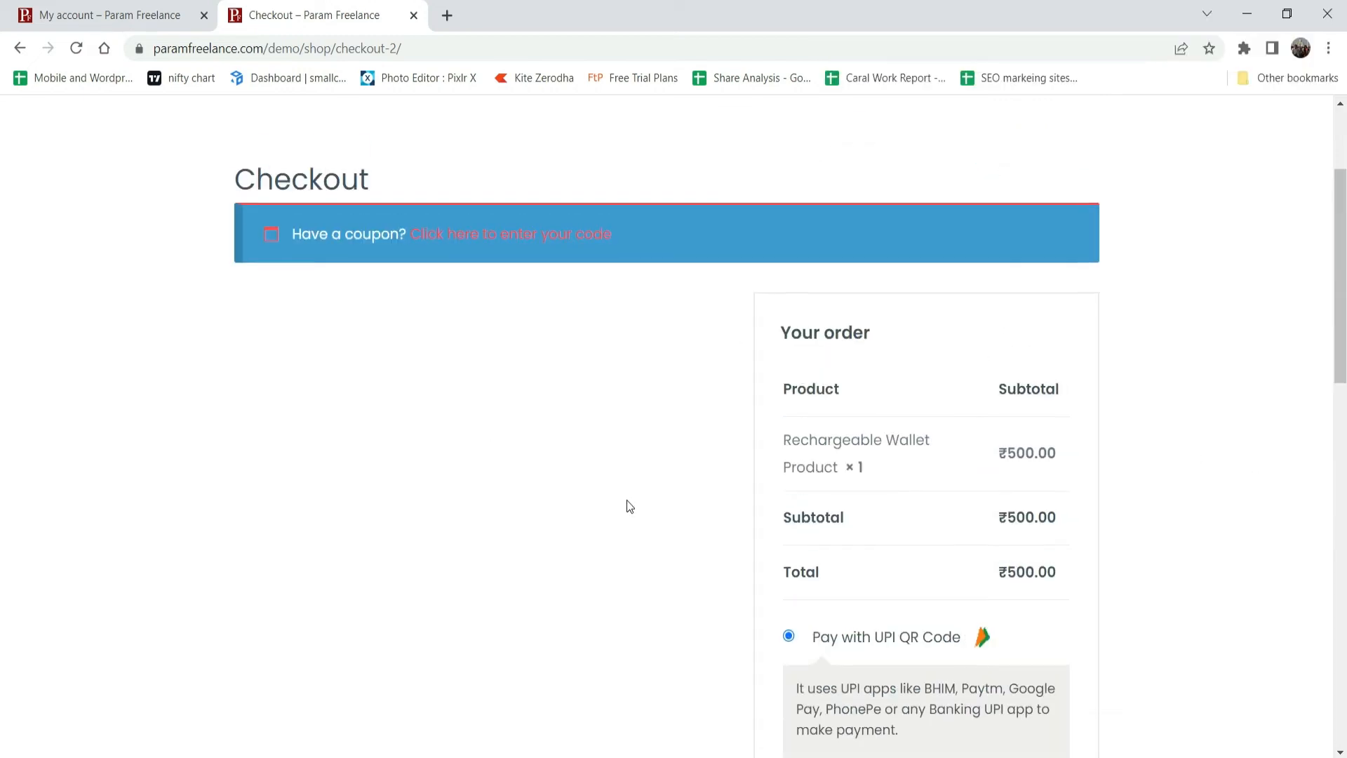
Step: Leave the checkout without paying and reopen the Wallet section of My Account
{"action": "scroll", "coordinate": [628, 505], "scroll_direction": "up", "scroll_amount": 2}
{"action": "mouse_move", "coordinate": [1083, 150]}
{"action": "left_click", "coordinate": [1059, 205]}
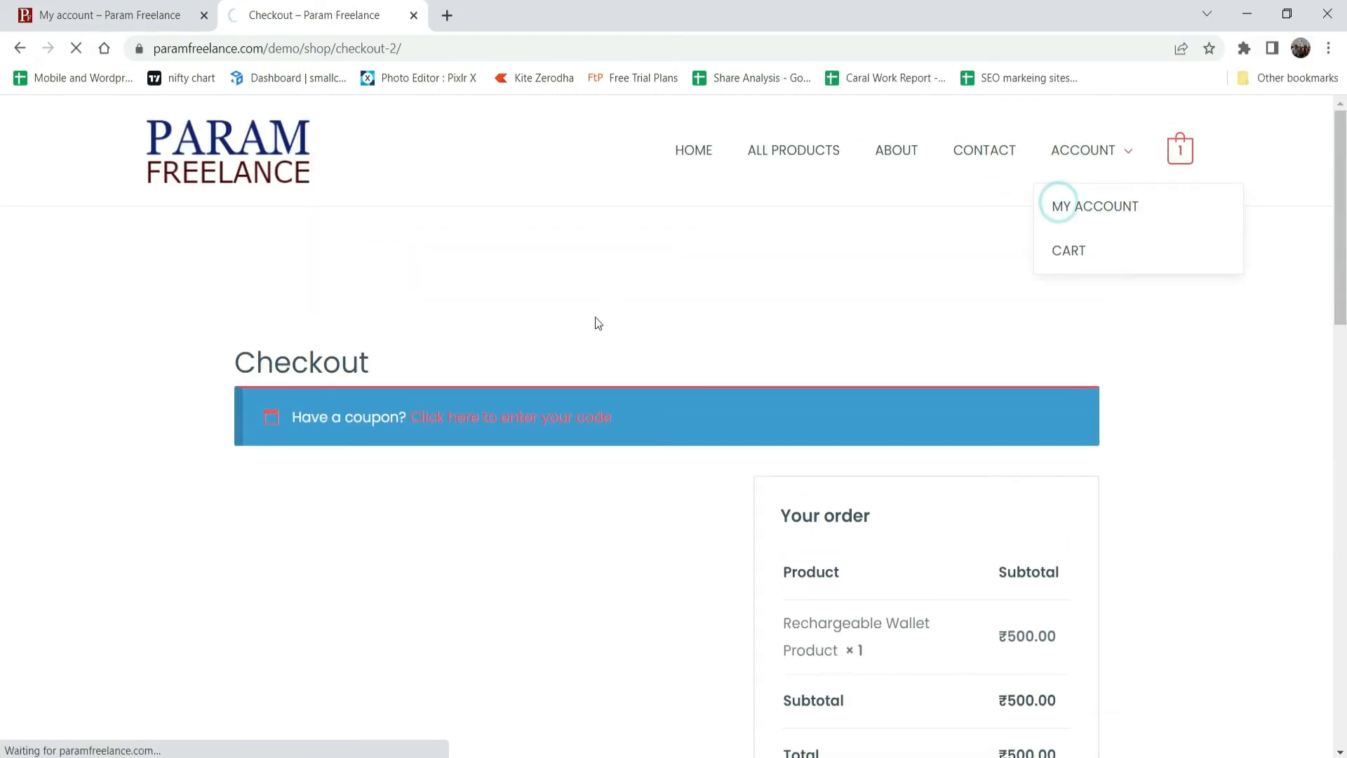
{"action": "left_click", "coordinate": [263, 582]}
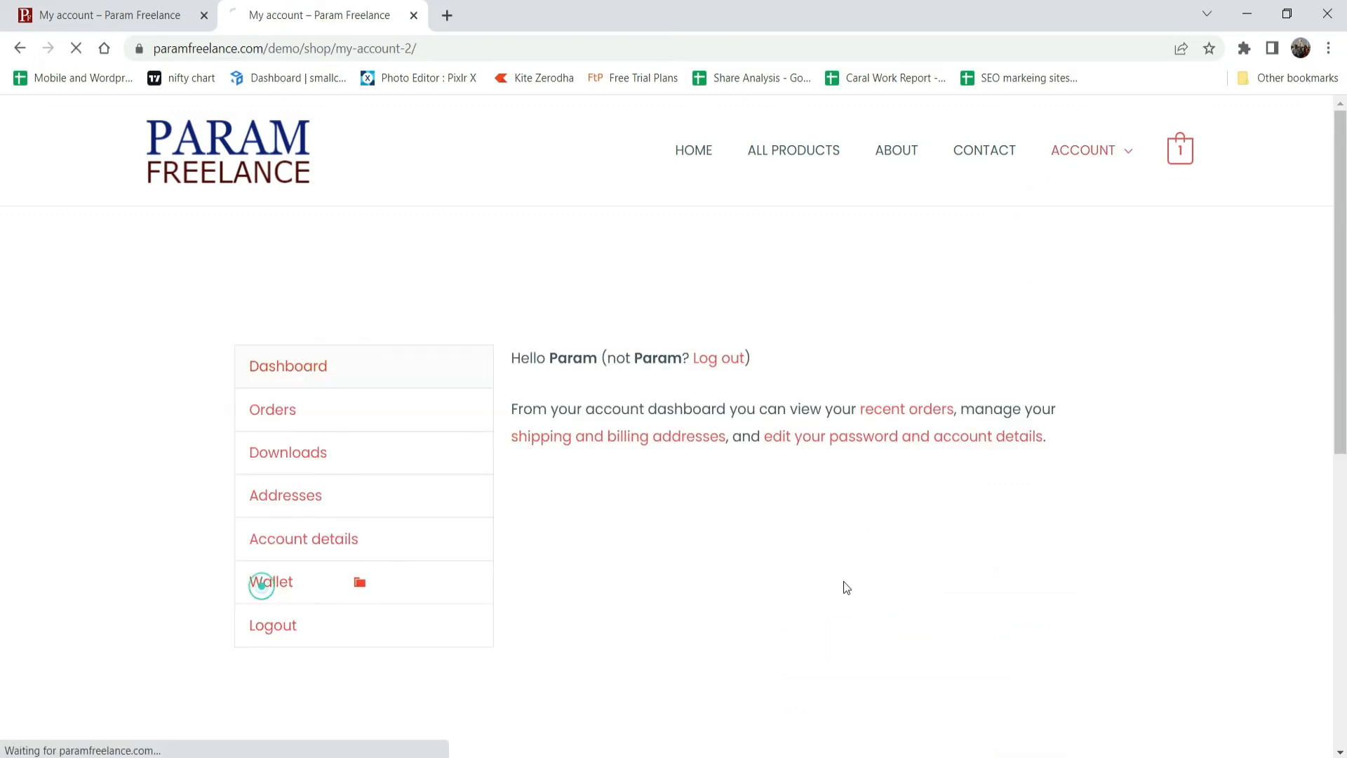
{"action": "scroll", "coordinate": [1013, 553], "scroll_direction": "down", "scroll_amount": 5}
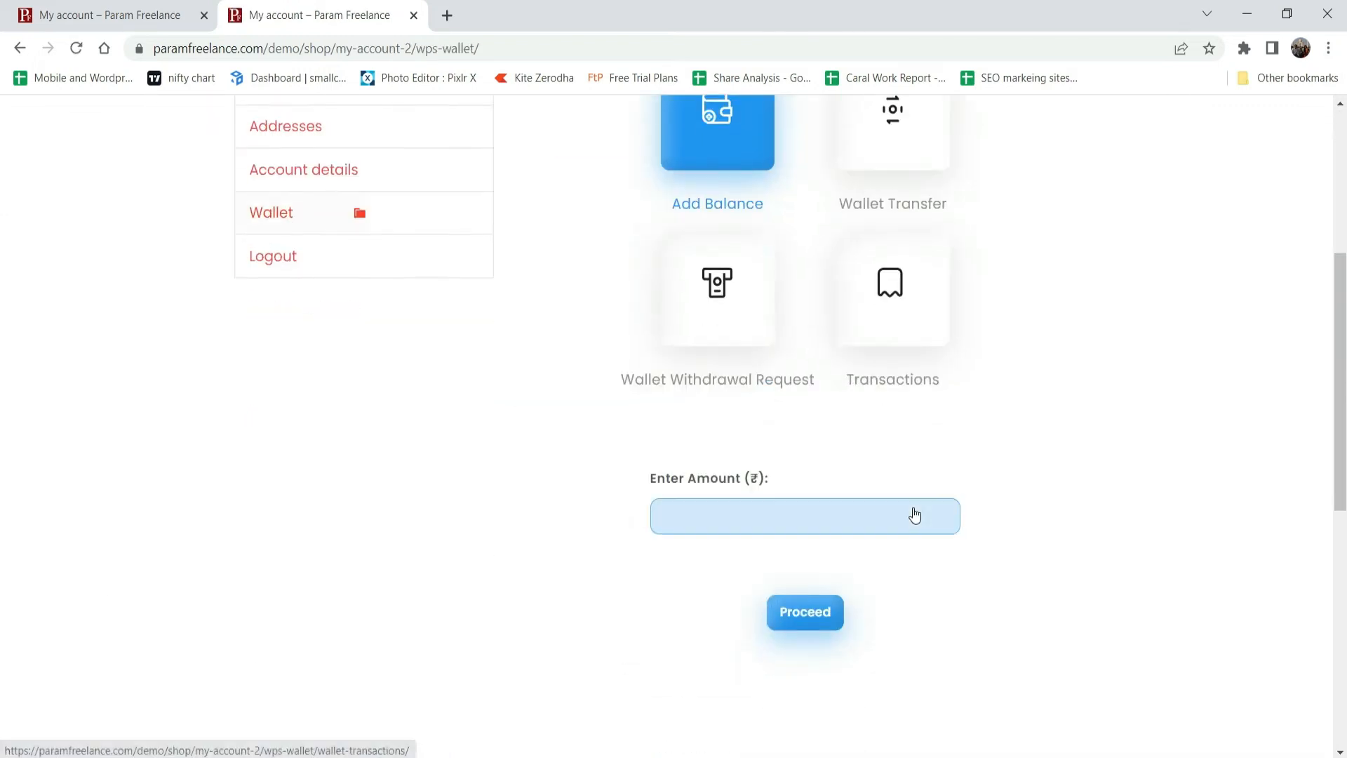
{"action": "scroll", "coordinate": [1001, 304], "scroll_direction": "up", "scroll_amount": 2}
Step: Open the Wallet Transfer form and examine its recipient, amount and purpose fields
{"action": "left_click", "coordinate": [938, 312]}
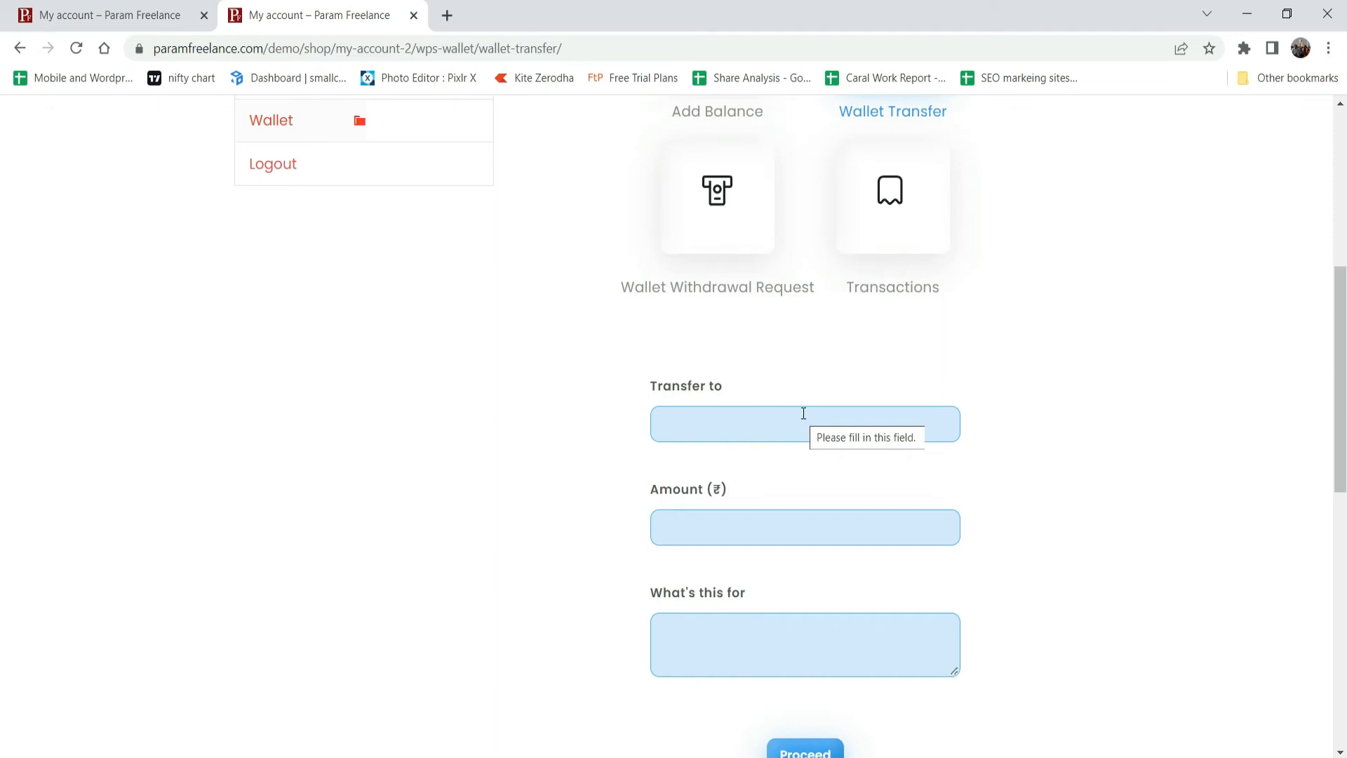
{"action": "left_click", "coordinate": [743, 419]}
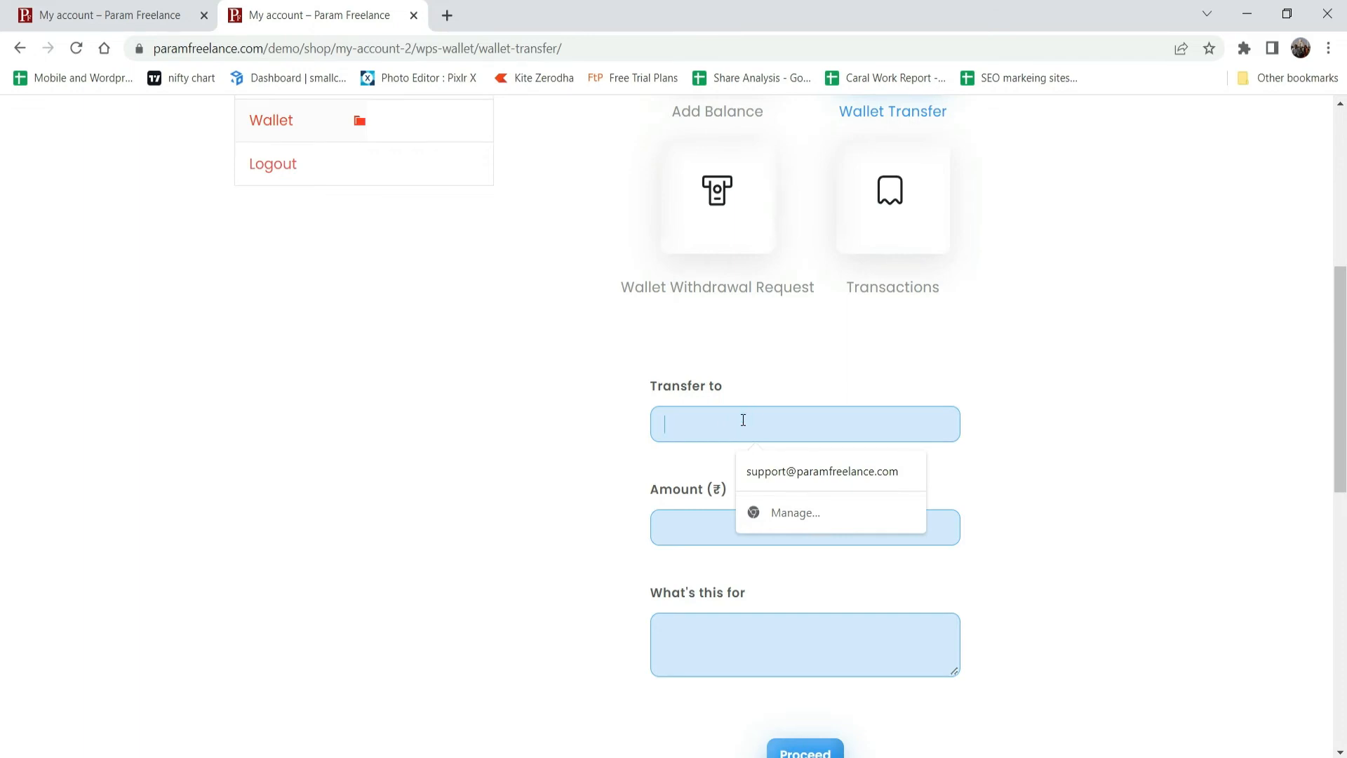
{"action": "left_click", "coordinate": [680, 535]}
{"action": "scroll", "coordinate": [406, 460], "scroll_direction": "down", "scroll_amount": 4}
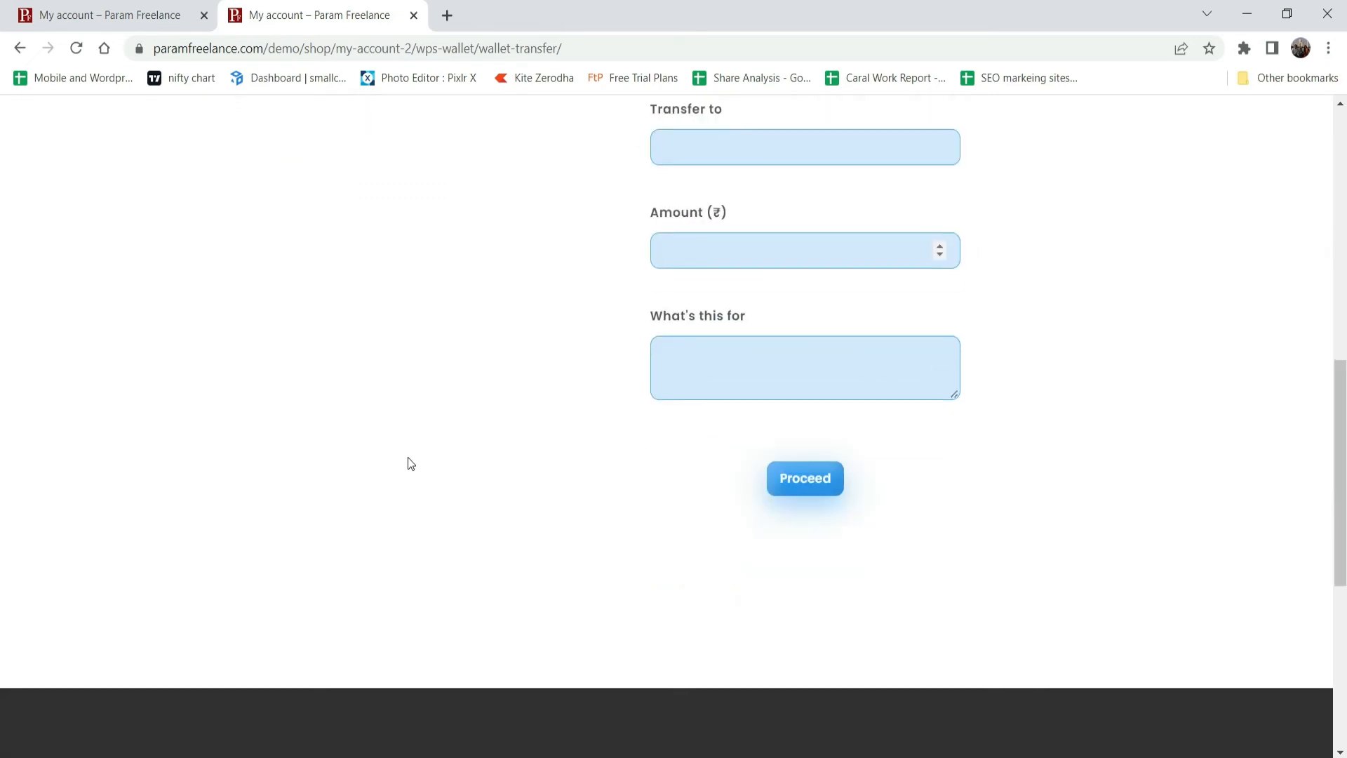
{"action": "left_click", "coordinate": [737, 371]}
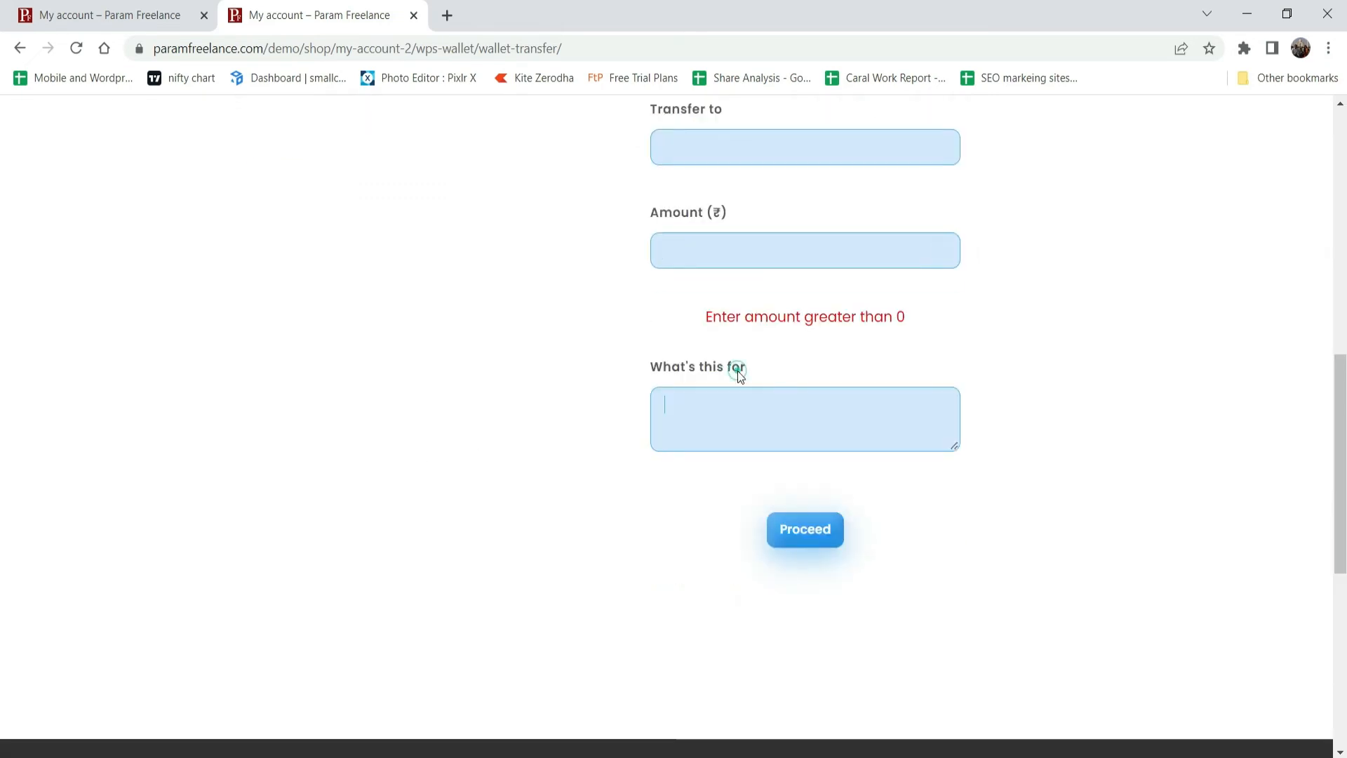
{"action": "left_click", "coordinate": [753, 404]}
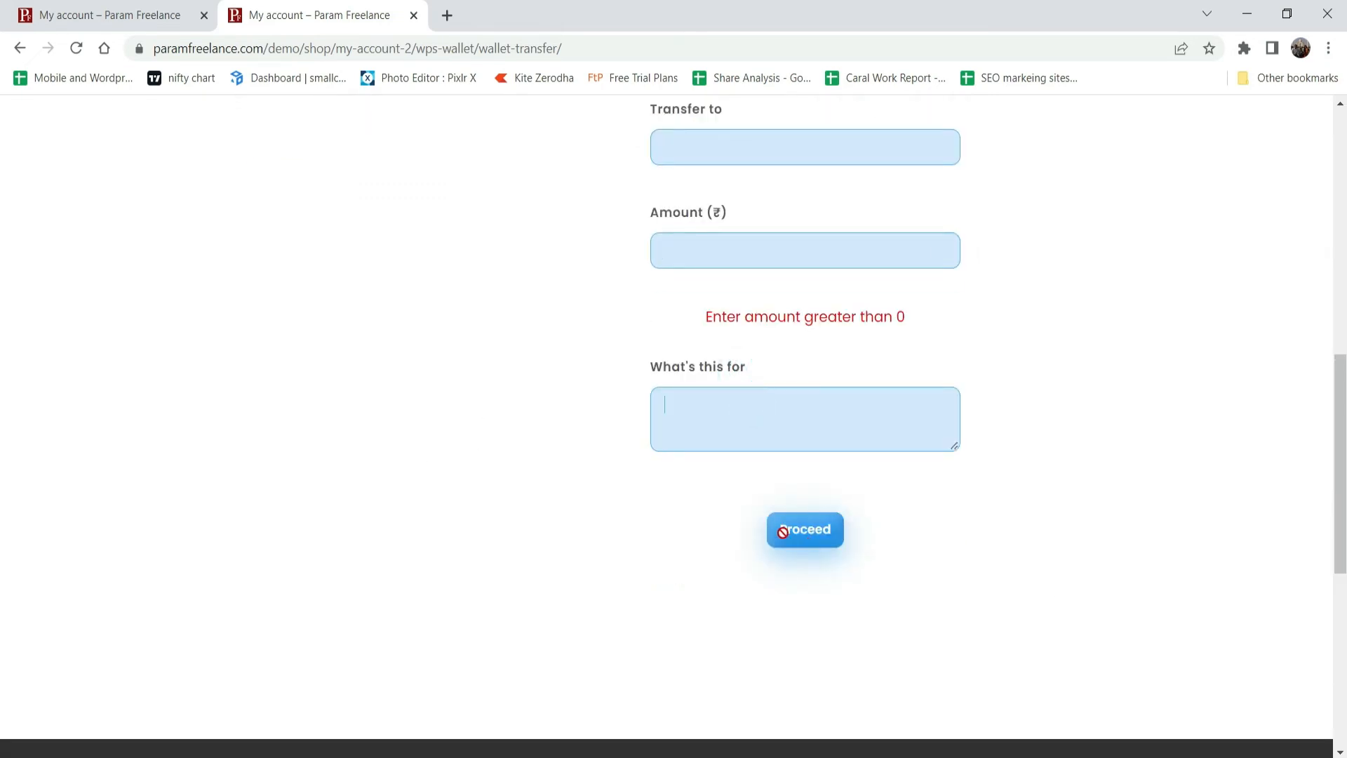
{"action": "scroll", "coordinate": [1050, 423], "scroll_direction": "up", "scroll_amount": 10}
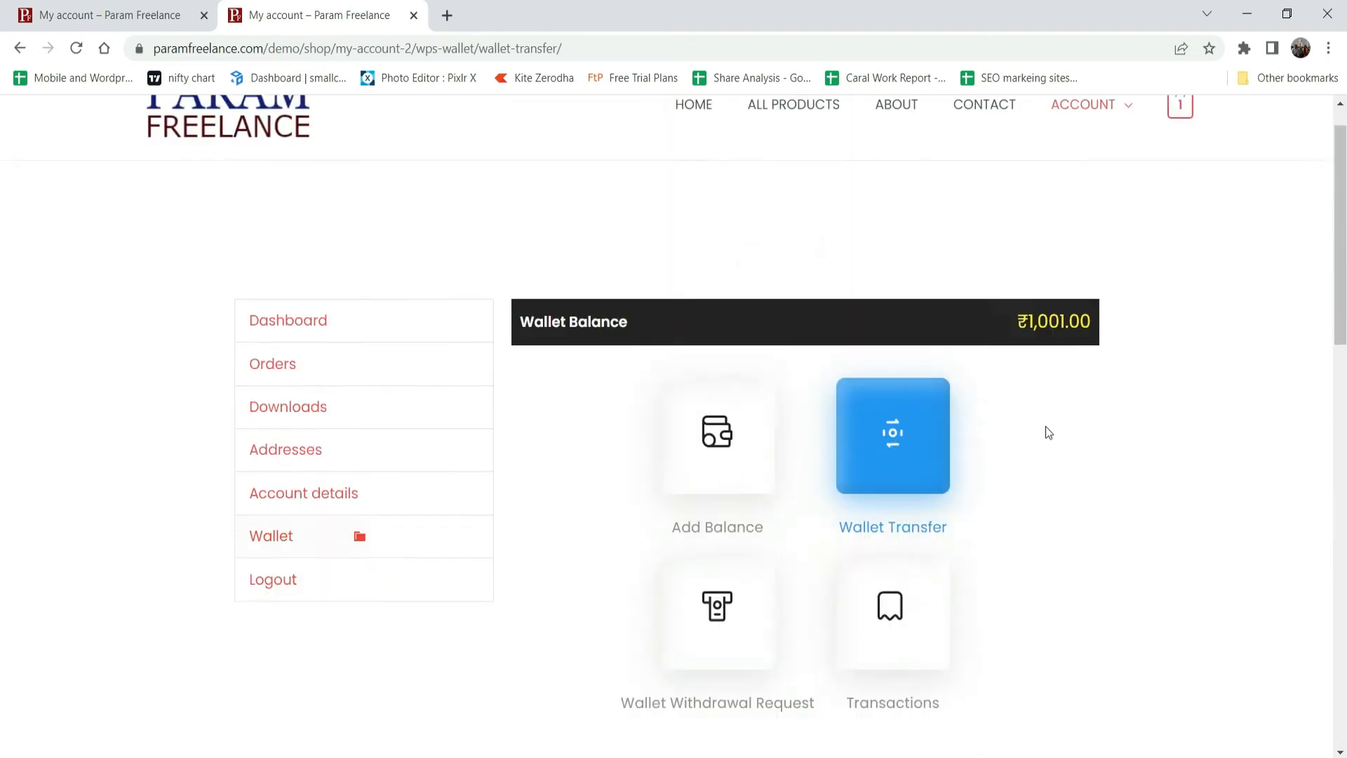
Step: Submit a wallet withdrawal request for ₹100 with the note "personal reason" and check its entry in the request list
{"action": "scroll", "coordinate": [1045, 426], "scroll_direction": "down", "scroll_amount": 5}
{"action": "left_click", "coordinate": [721, 293]}
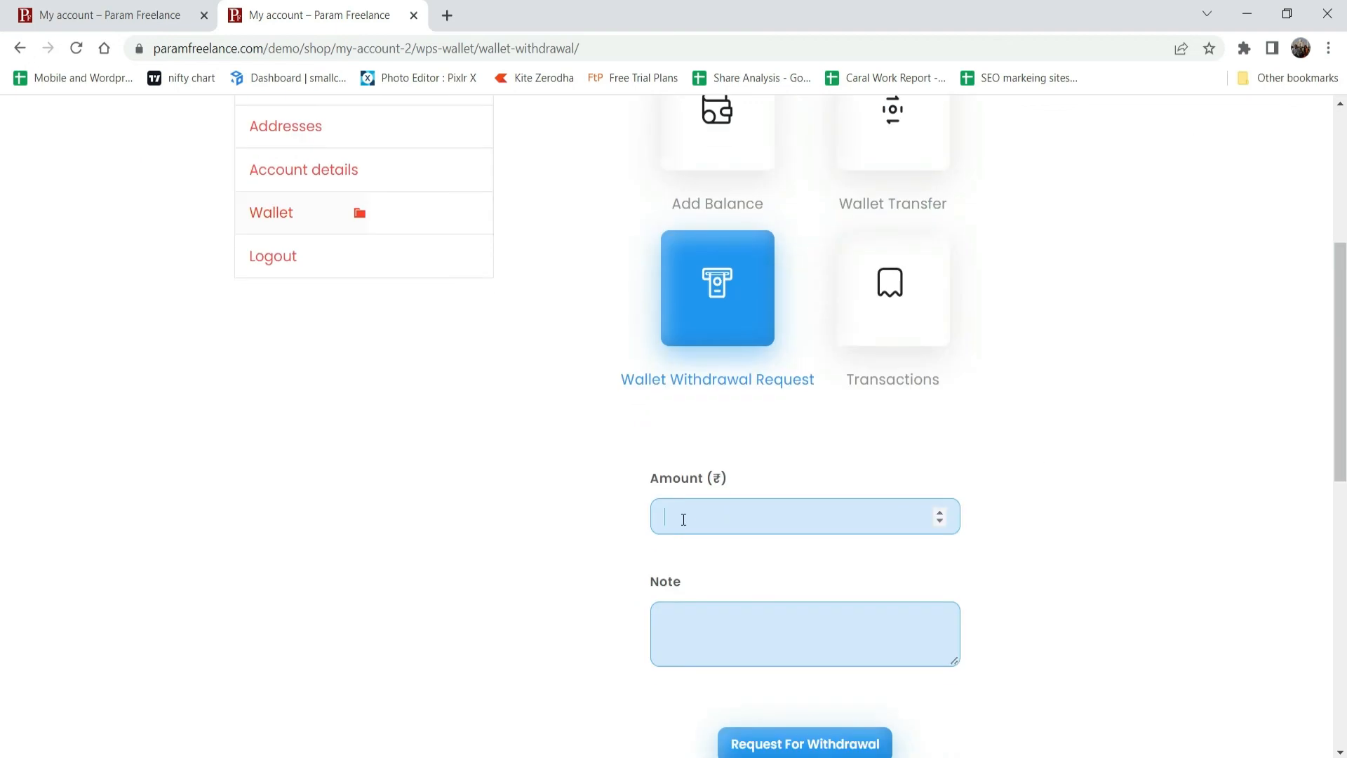
{"action": "left_click", "coordinate": [682, 518]}
{"action": "type", "text": "100"}
{"action": "left_click", "coordinate": [731, 627]}
{"action": "type", "text": "personal reason"}
{"action": "scroll", "coordinate": [1002, 503], "scroll_direction": "down", "scroll_amount": 4}
{"action": "left_click", "coordinate": [803, 471]}
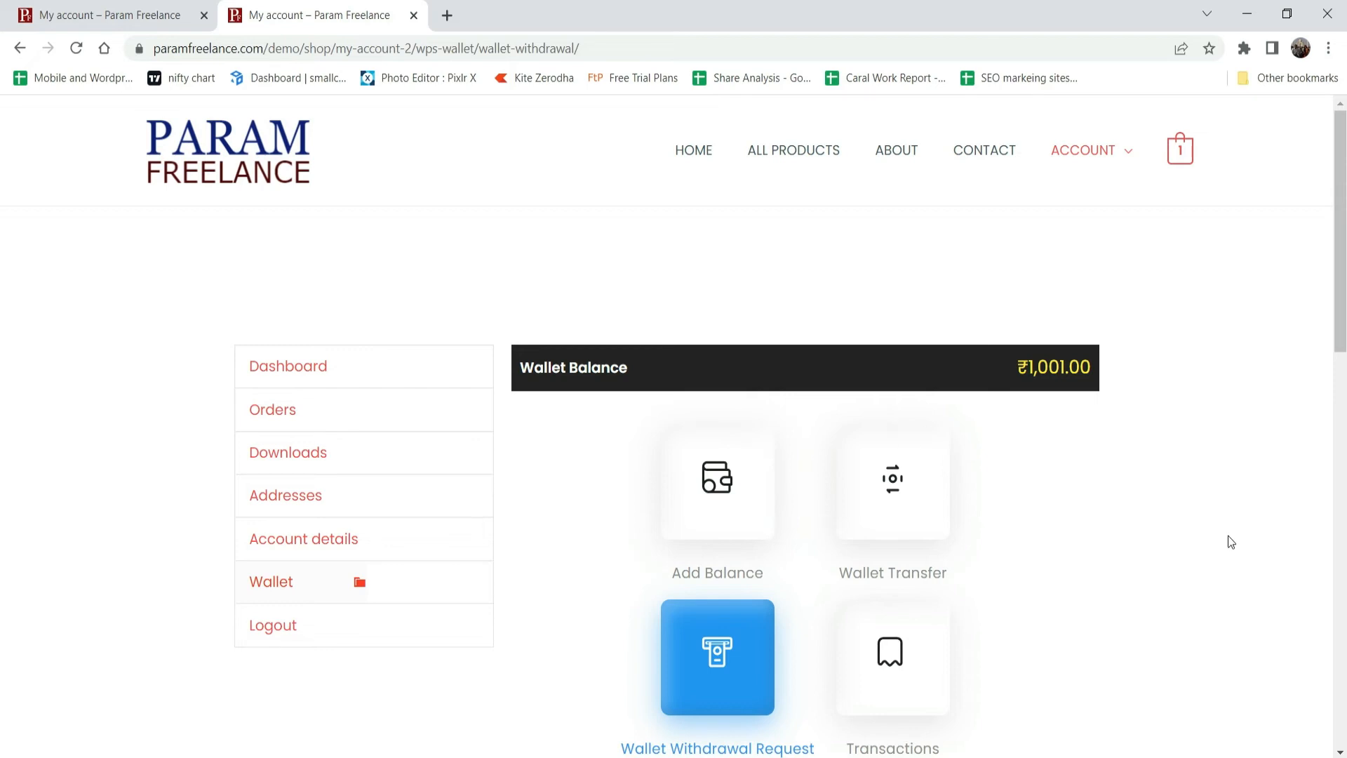
{"action": "scroll", "coordinate": [1206, 512], "scroll_direction": "down", "scroll_amount": 5}
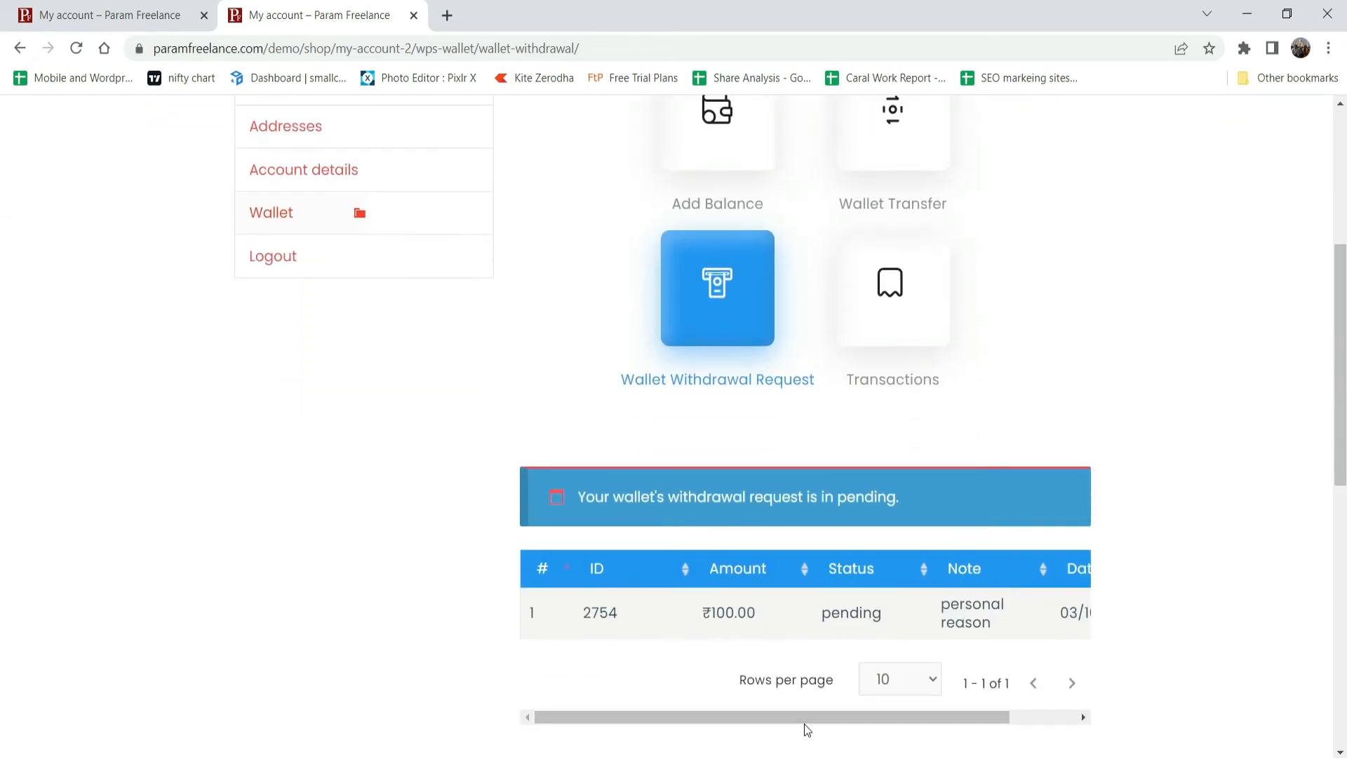
Step: Examine the remaining columns of the ₹100 withdrawal request, including its status, note and date
{"action": "mouse_move", "coordinate": [815, 720]}
{"action": "left_mouse_down"}
{"action": "mouse_move", "coordinate": [750, 717]}
{"action": "mouse_move", "coordinate": [814, 716]}
{"action": "left_mouse_up"}
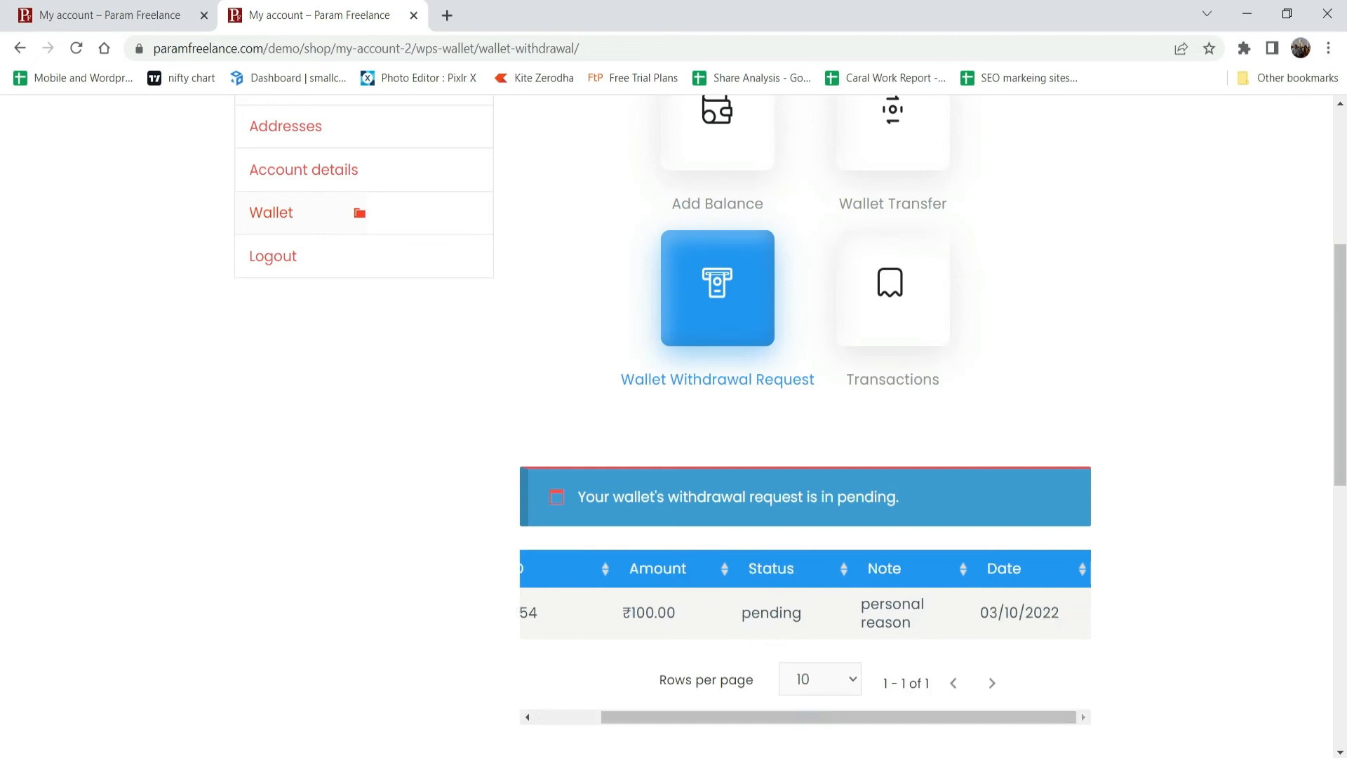
{"action": "mouse_move", "coordinate": [792, 756]}
{"action": "left_click", "coordinate": [885, 714]}
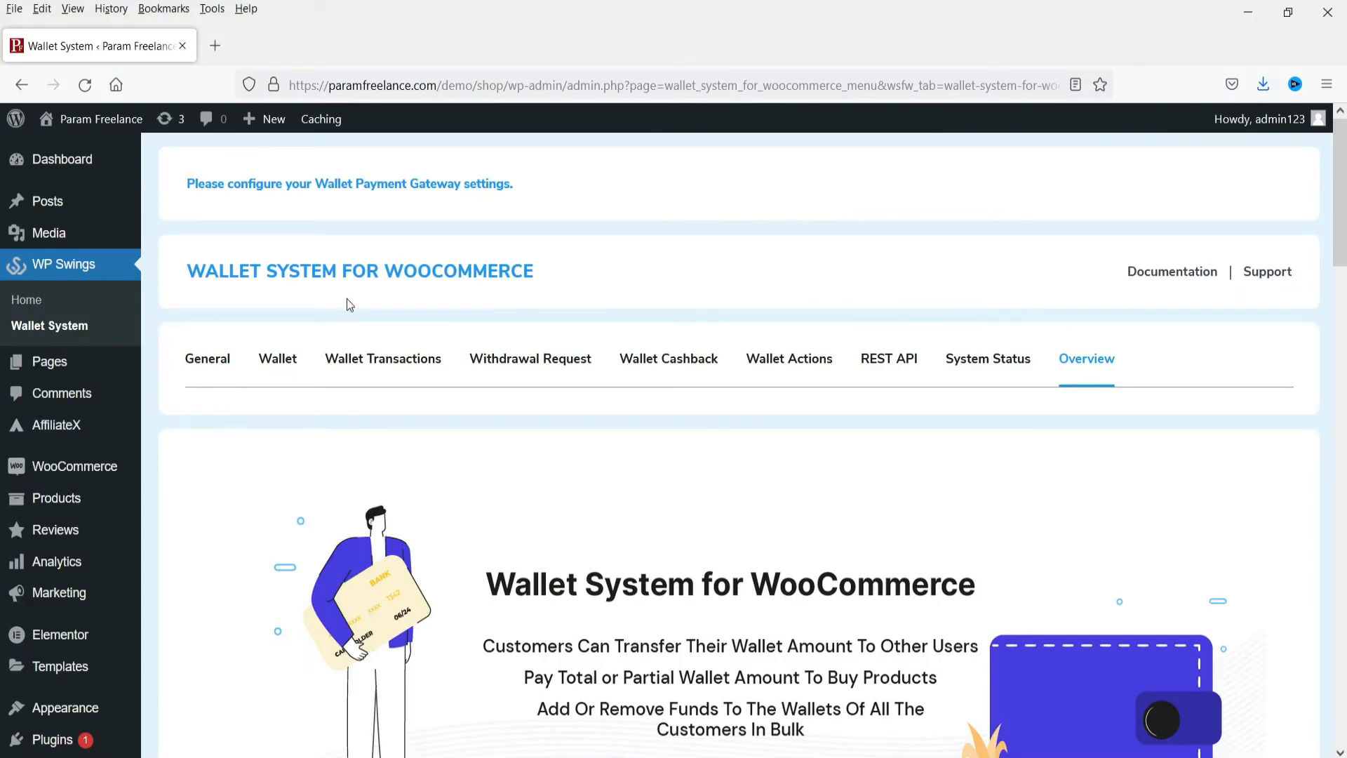
Step: In the WordPress admin, open the Wallet System withdrawal requests and set the ₹100 request's status to approved
{"action": "left_click", "coordinate": [686, 350]}
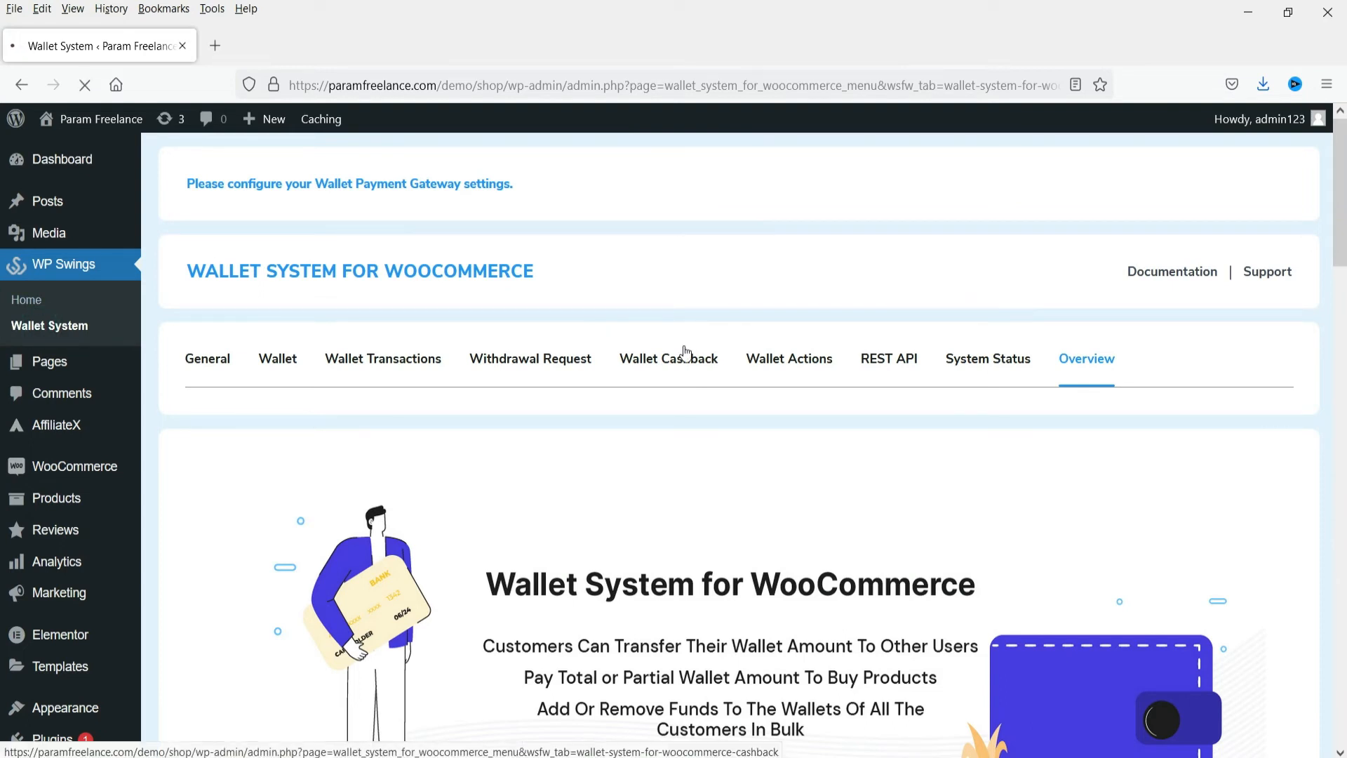
{"action": "left_click", "coordinate": [518, 368]}
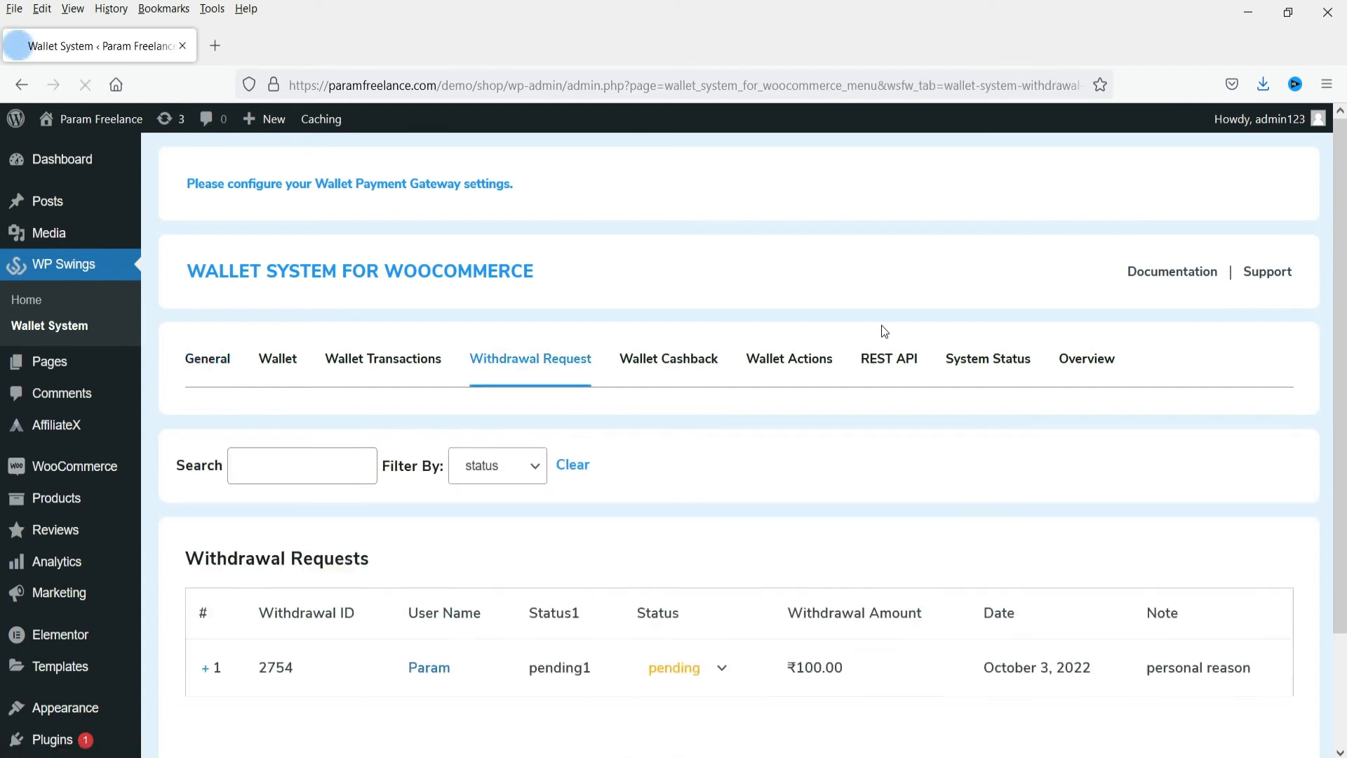
{"action": "scroll", "coordinate": [254, 540], "scroll_direction": "down", "scroll_amount": 3}
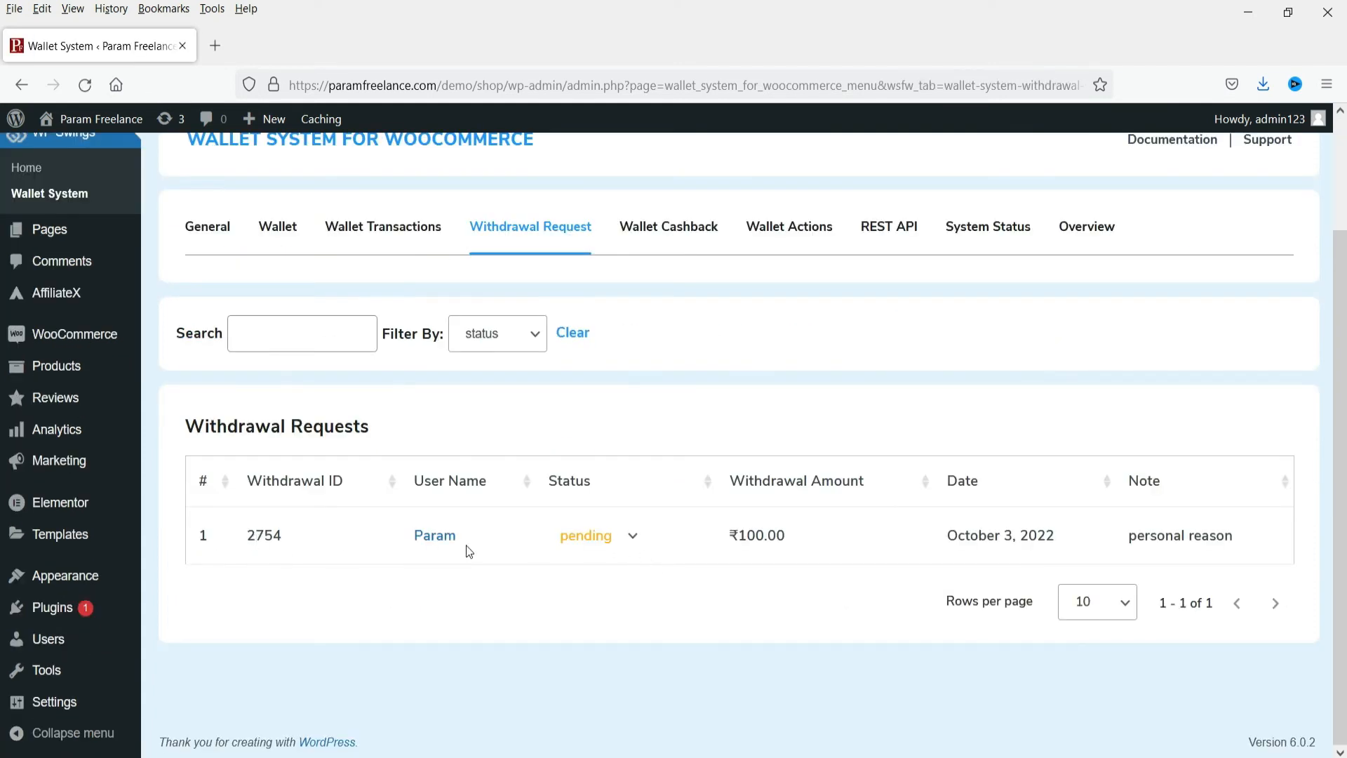
{"action": "left_click", "coordinate": [629, 540]}
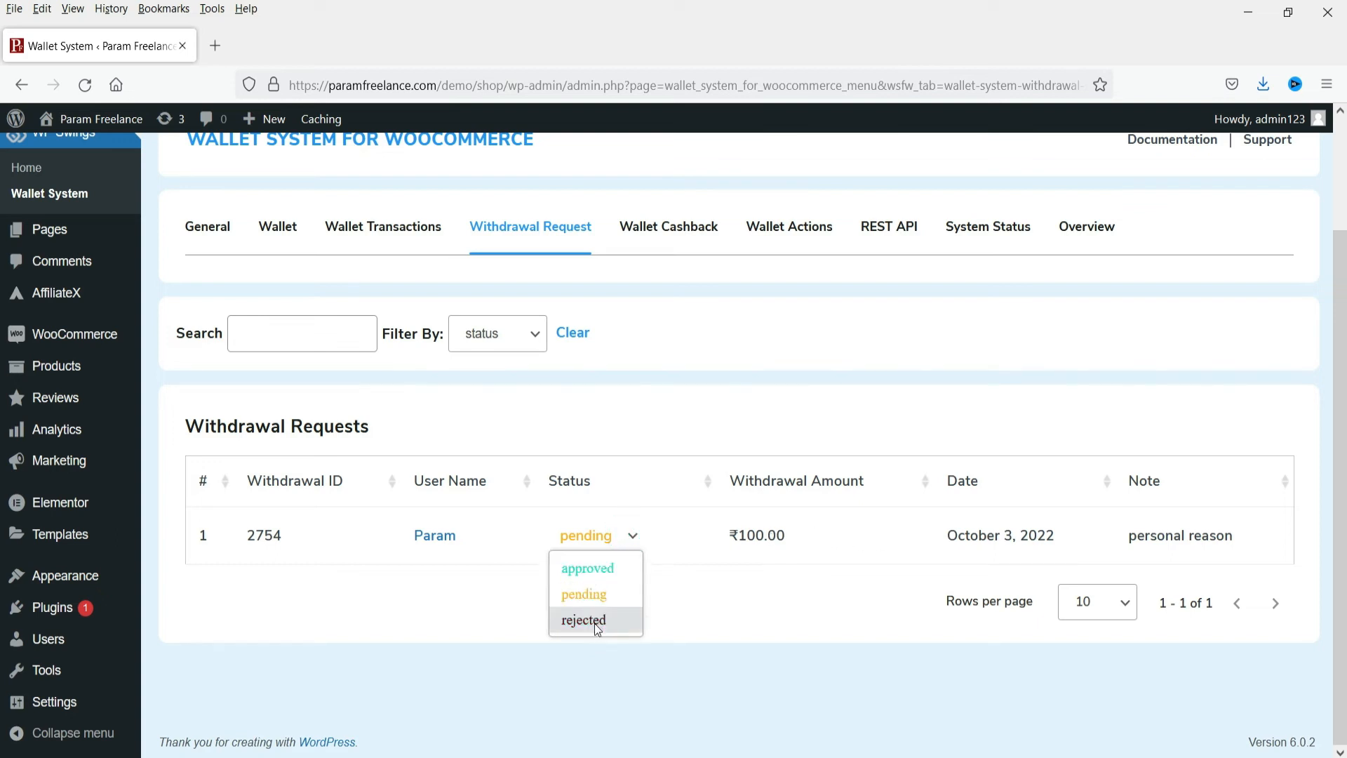
{"action": "left_click", "coordinate": [599, 567]}
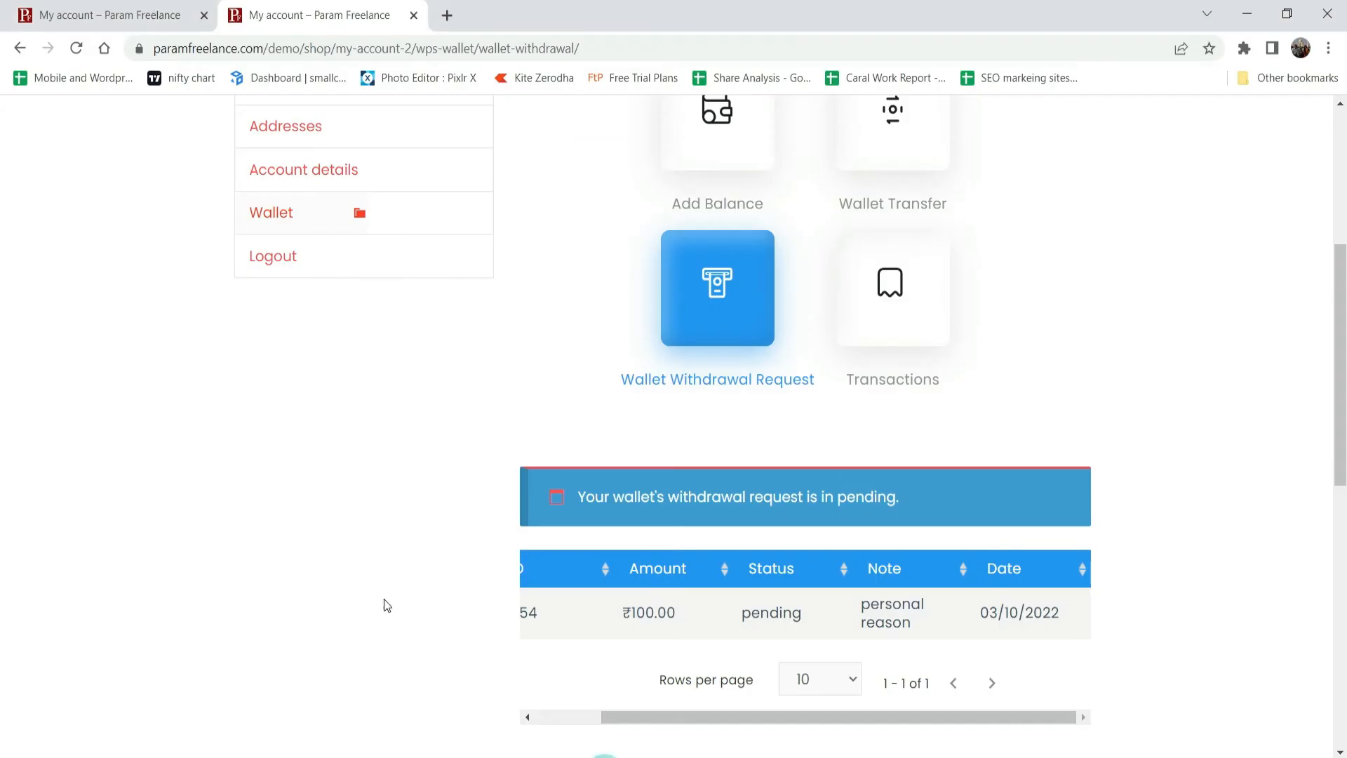
Step: Back in the customer's browser, reload the wallet withdrawal page and check the wallet balance
{"action": "left_click", "coordinate": [76, 48]}
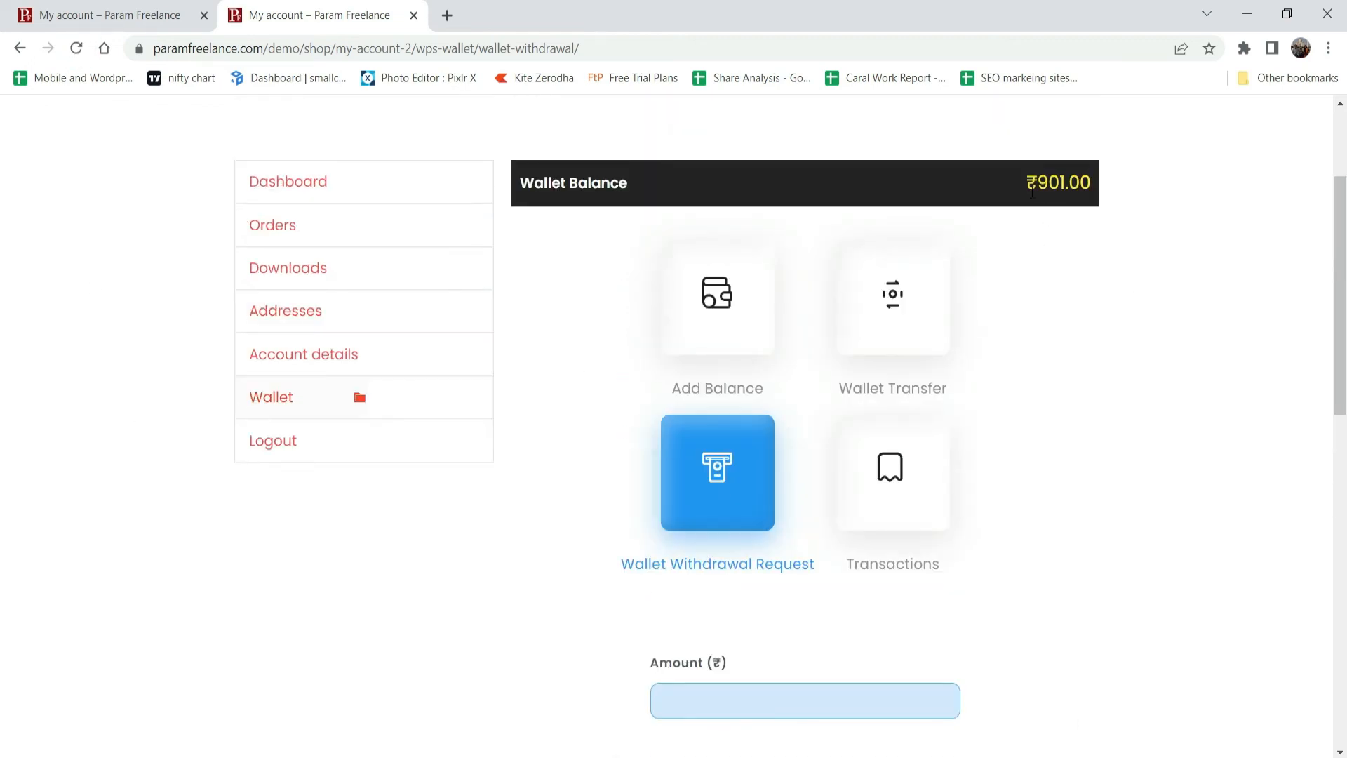
{"action": "left_click_drag", "start_coordinate": [1028, 183], "coordinate": [1104, 187]}
{"action": "left_click", "coordinate": [1094, 229]}
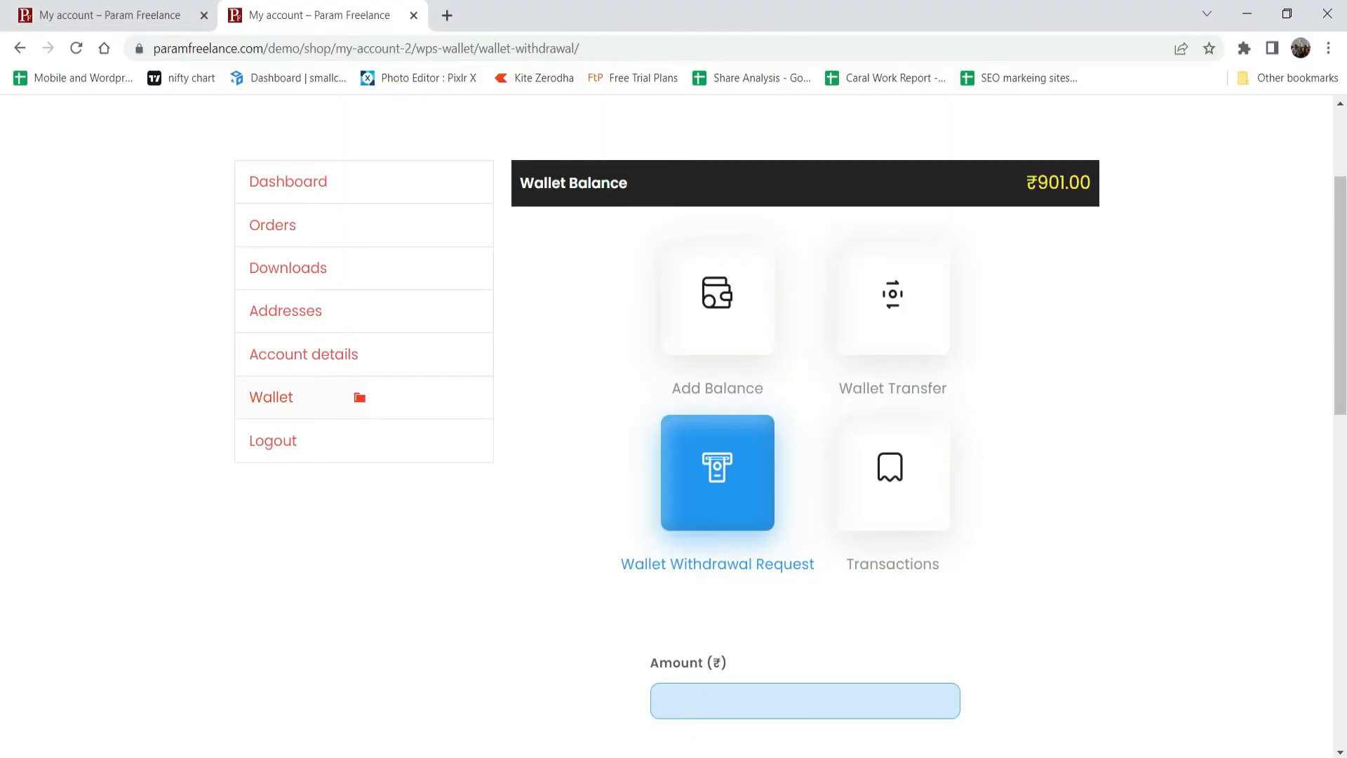
{"action": "scroll", "coordinate": [1092, 293], "scroll_direction": "up", "scroll_amount": 3}
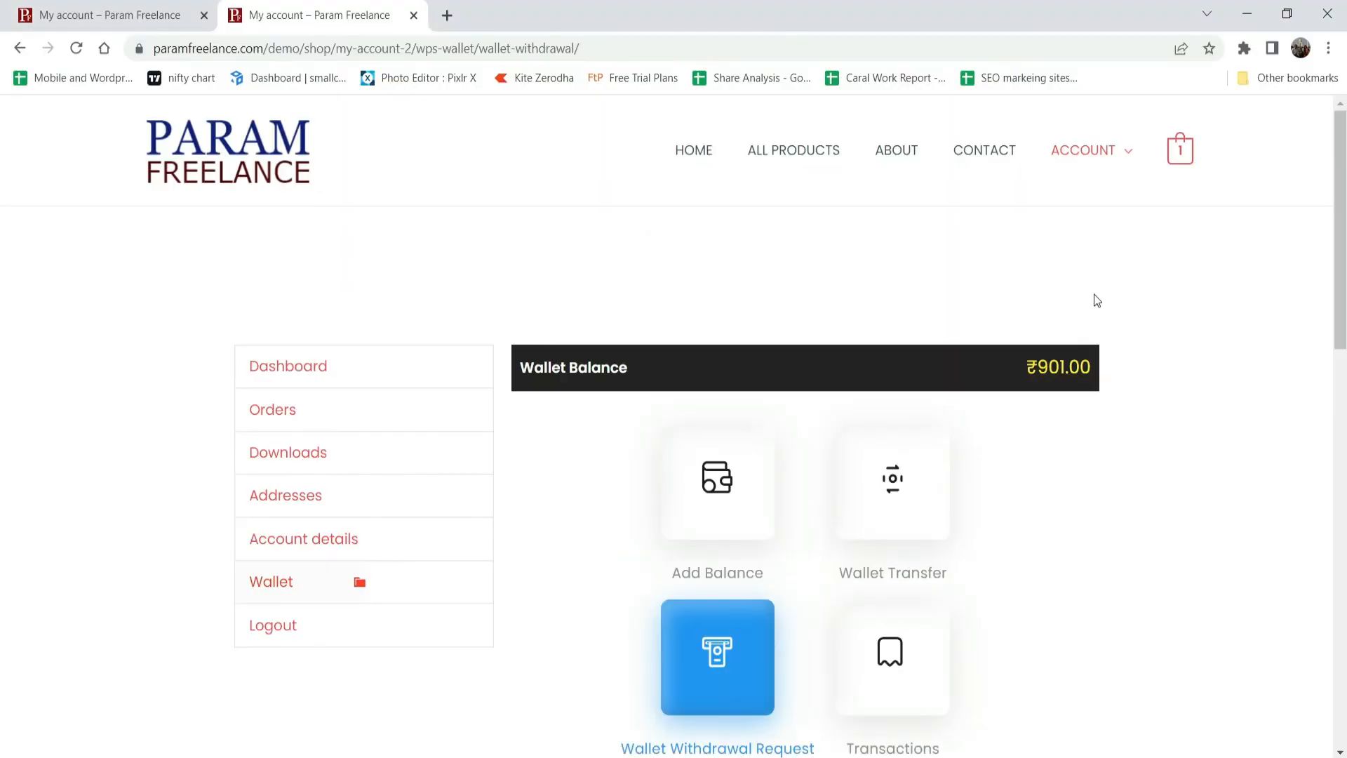
Step: Add the Demo product from the All Products page to the cart and proceed to checkout
{"action": "left_click", "coordinate": [796, 153]}
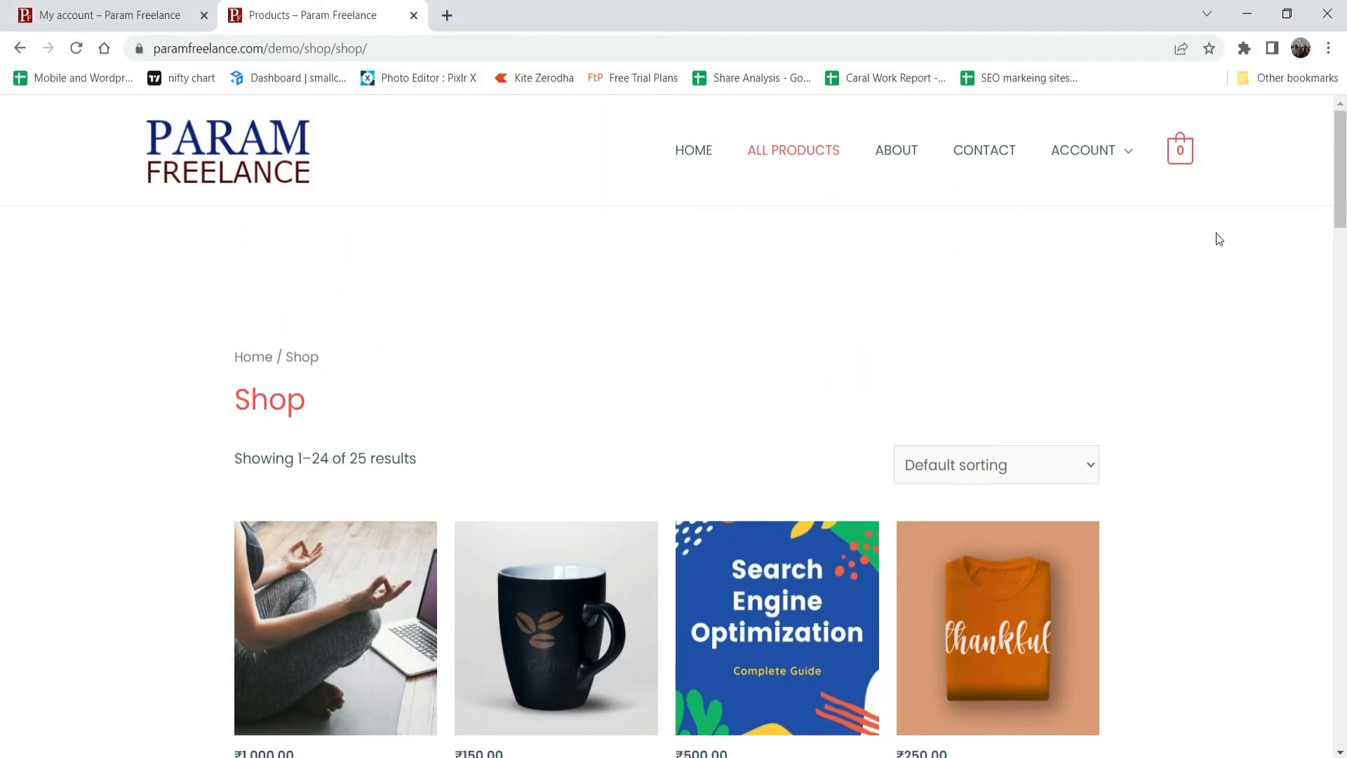
{"action": "scroll", "coordinate": [1218, 251], "scroll_direction": "down", "scroll_amount": 5}
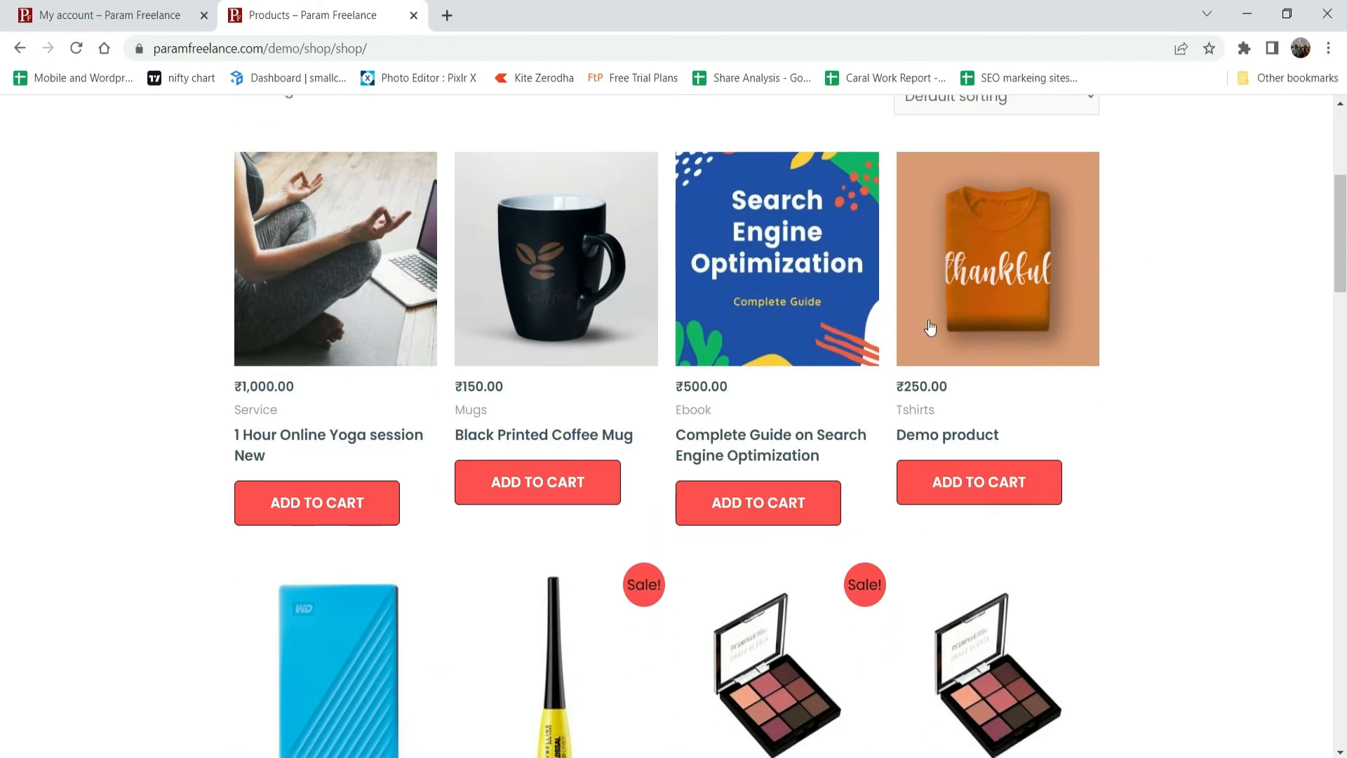
{"action": "left_click", "coordinate": [987, 489]}
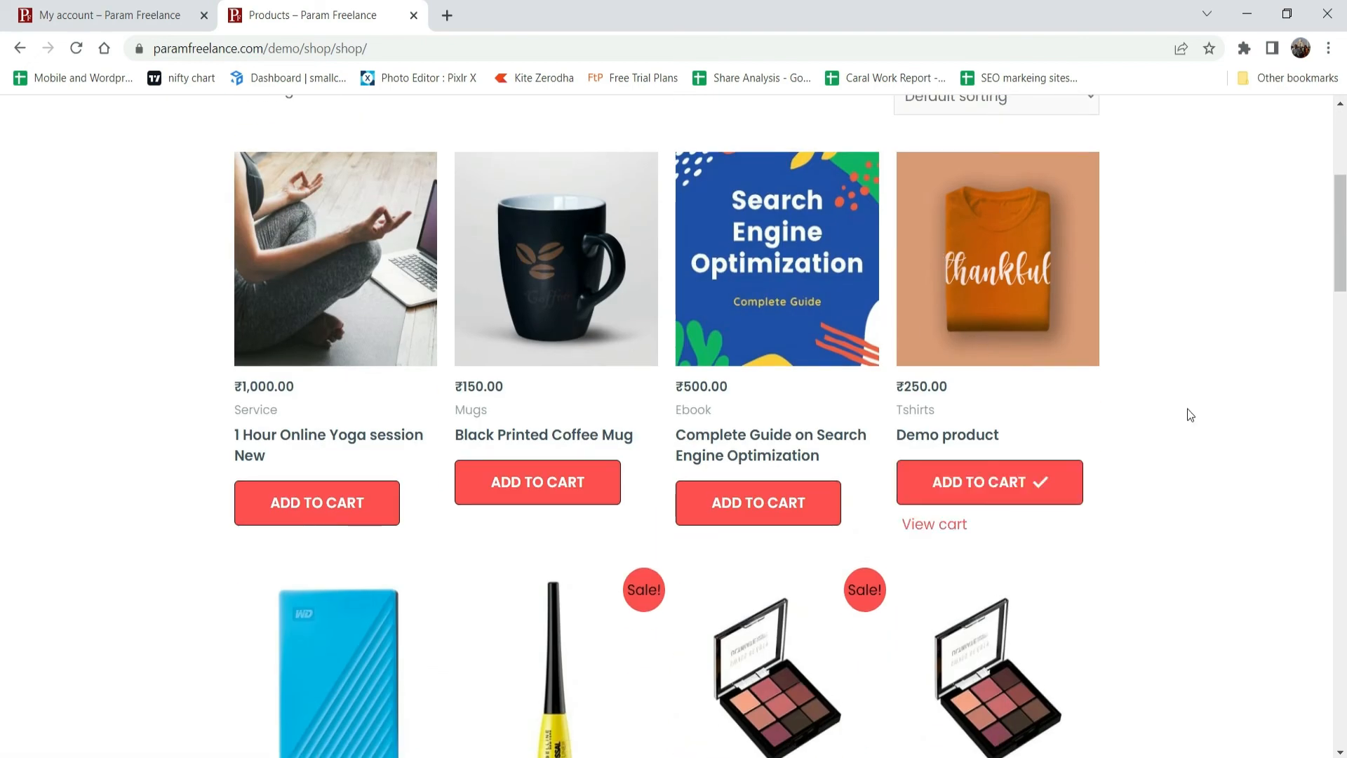
{"action": "scroll", "coordinate": [1186, 411], "scroll_direction": "down", "scroll_amount": 1}
{"action": "left_click", "coordinate": [954, 433]}
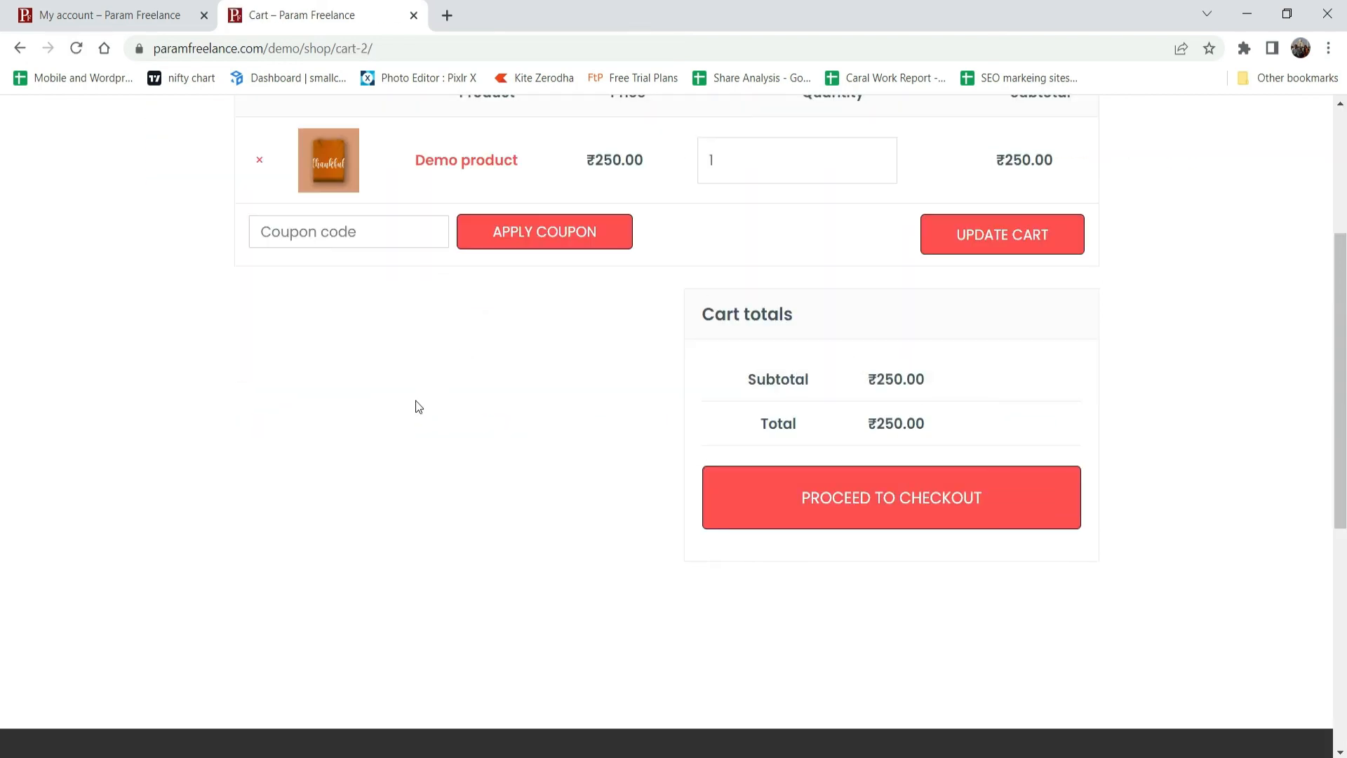
{"action": "left_click", "coordinate": [914, 514]}
Step: Place the Demo product order using Wallet Payment and review the order confirmation details
{"action": "scroll", "coordinate": [1251, 393], "scroll_direction": "down", "scroll_amount": 7}
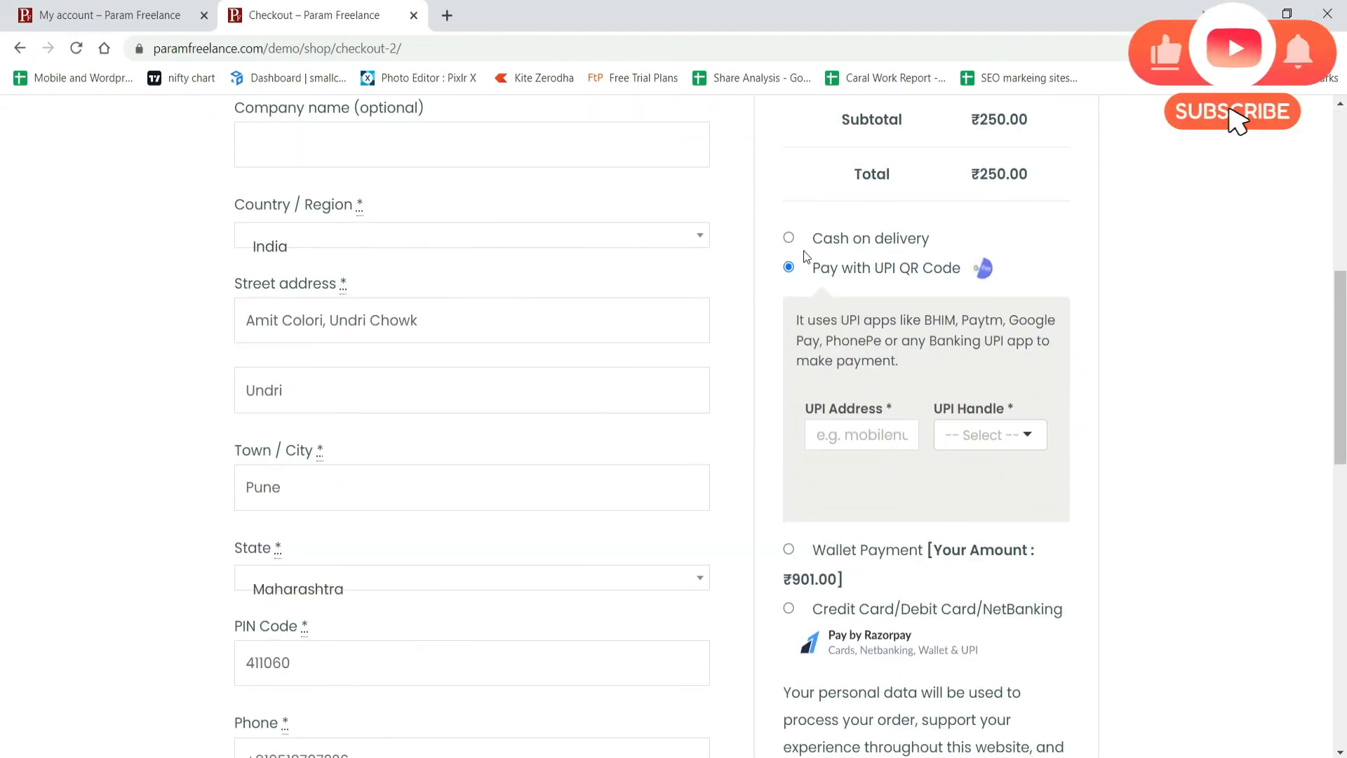
{"action": "scroll", "coordinate": [1124, 296], "scroll_direction": "down", "scroll_amount": 4}
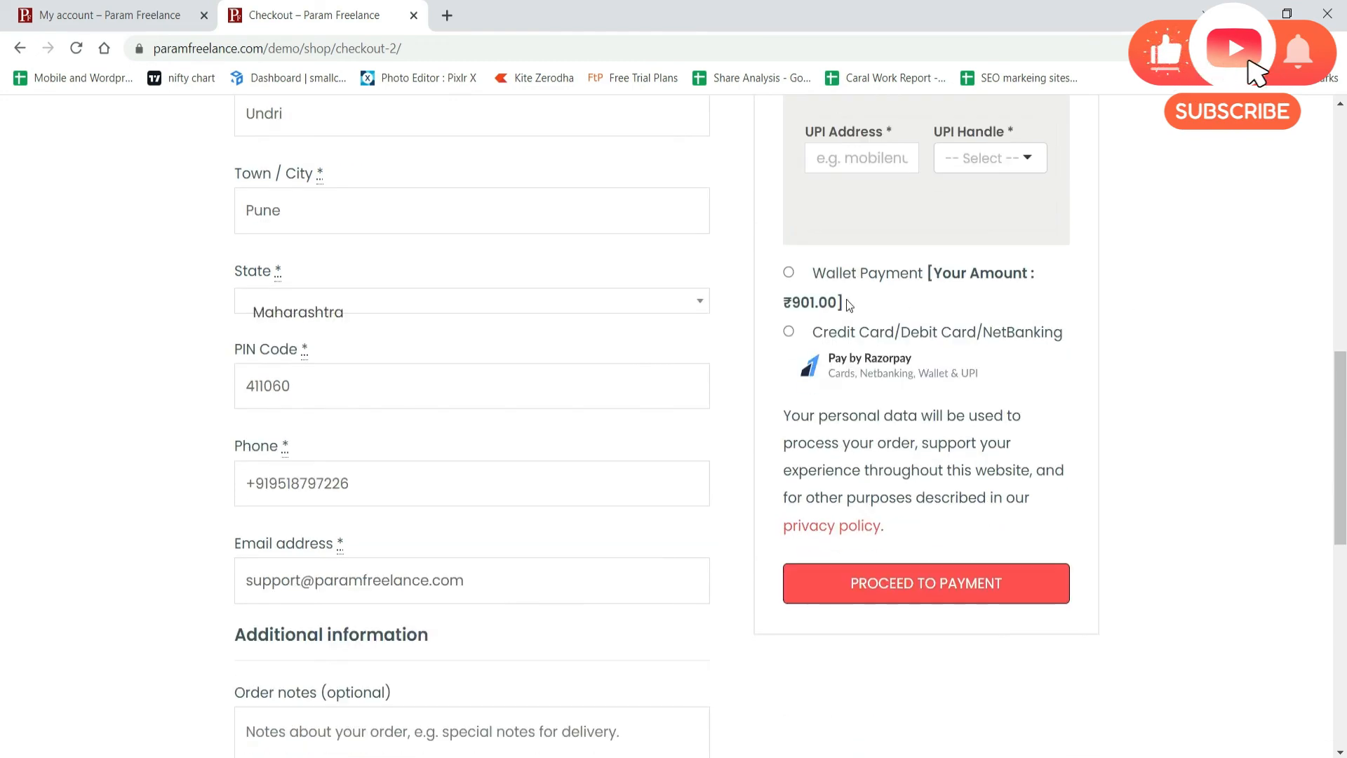
{"action": "left_click", "coordinate": [789, 274]}
{"action": "scroll", "coordinate": [1173, 398], "scroll_direction": "up", "scroll_amount": 3}
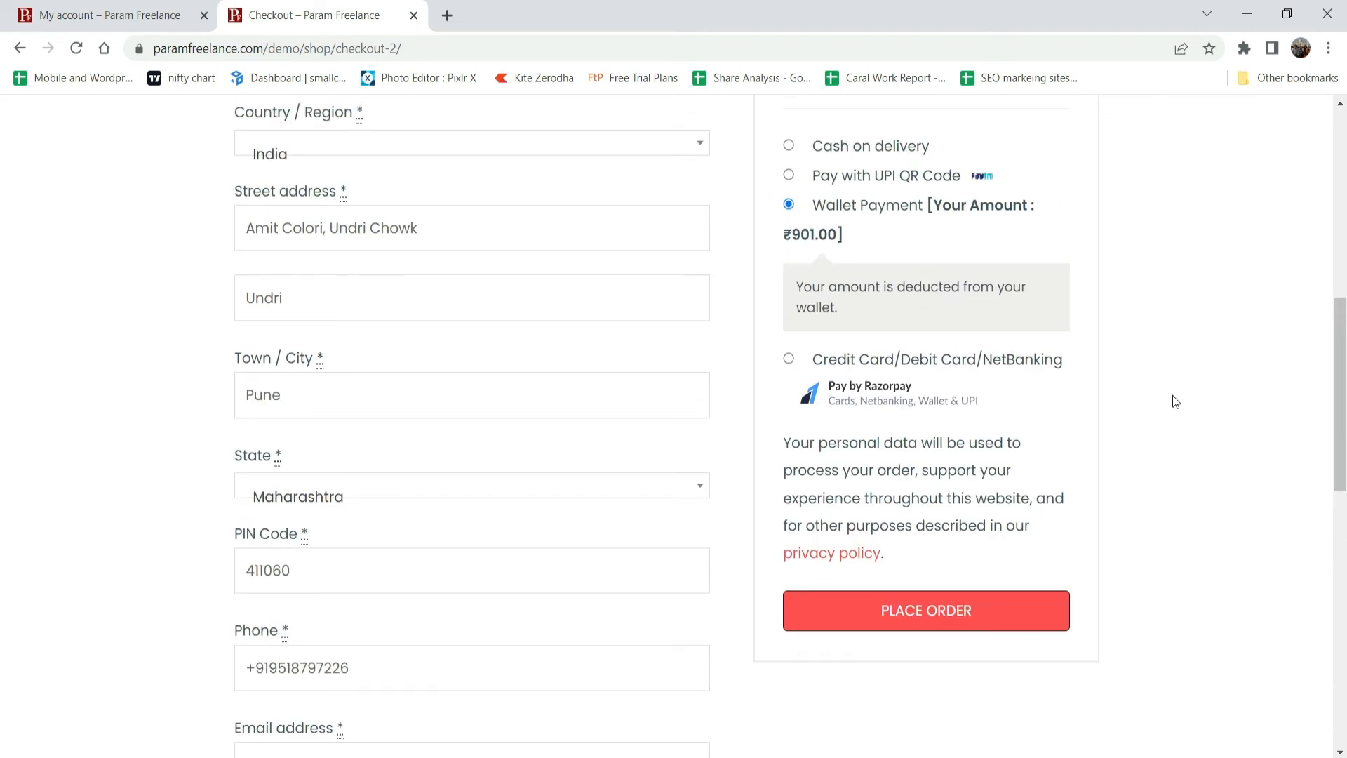
{"action": "left_click", "coordinate": [934, 608]}
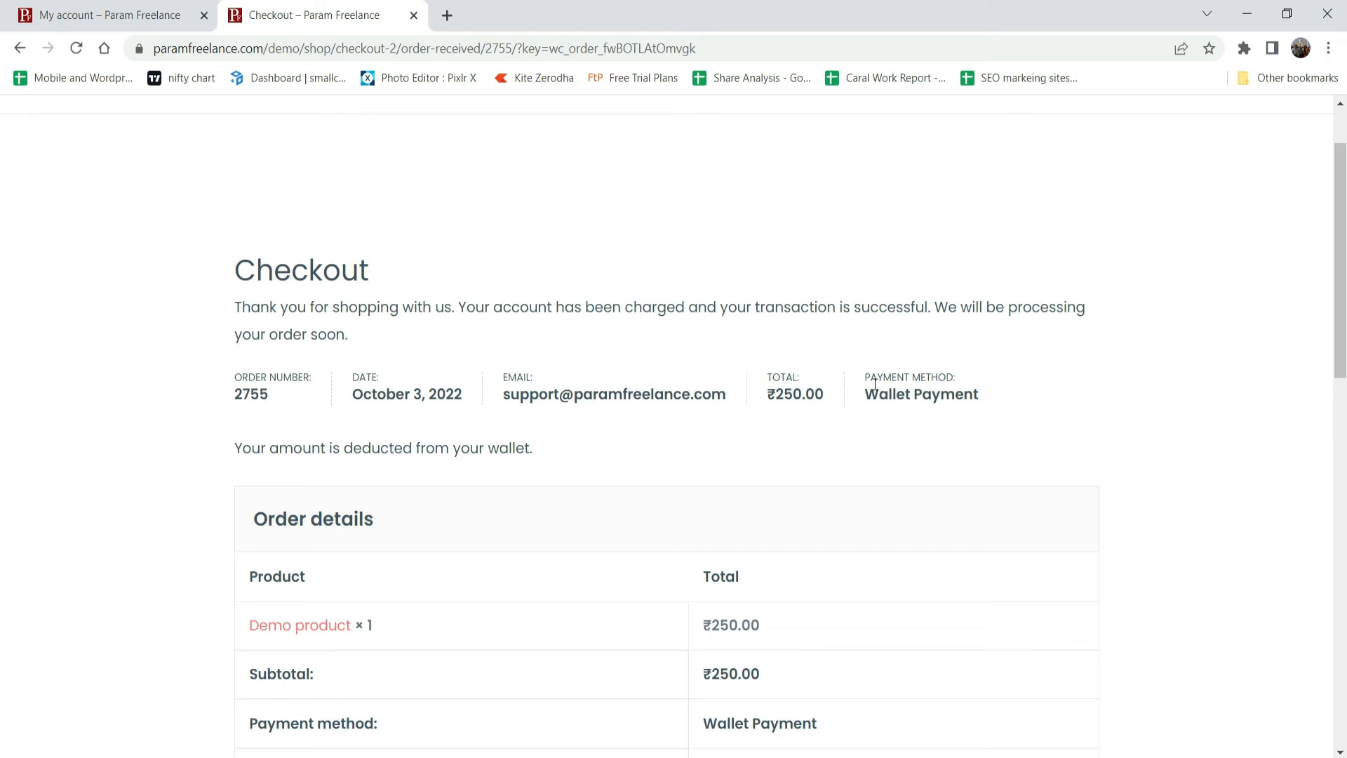
{"action": "scroll", "coordinate": [902, 376], "scroll_direction": "down", "scroll_amount": 4}
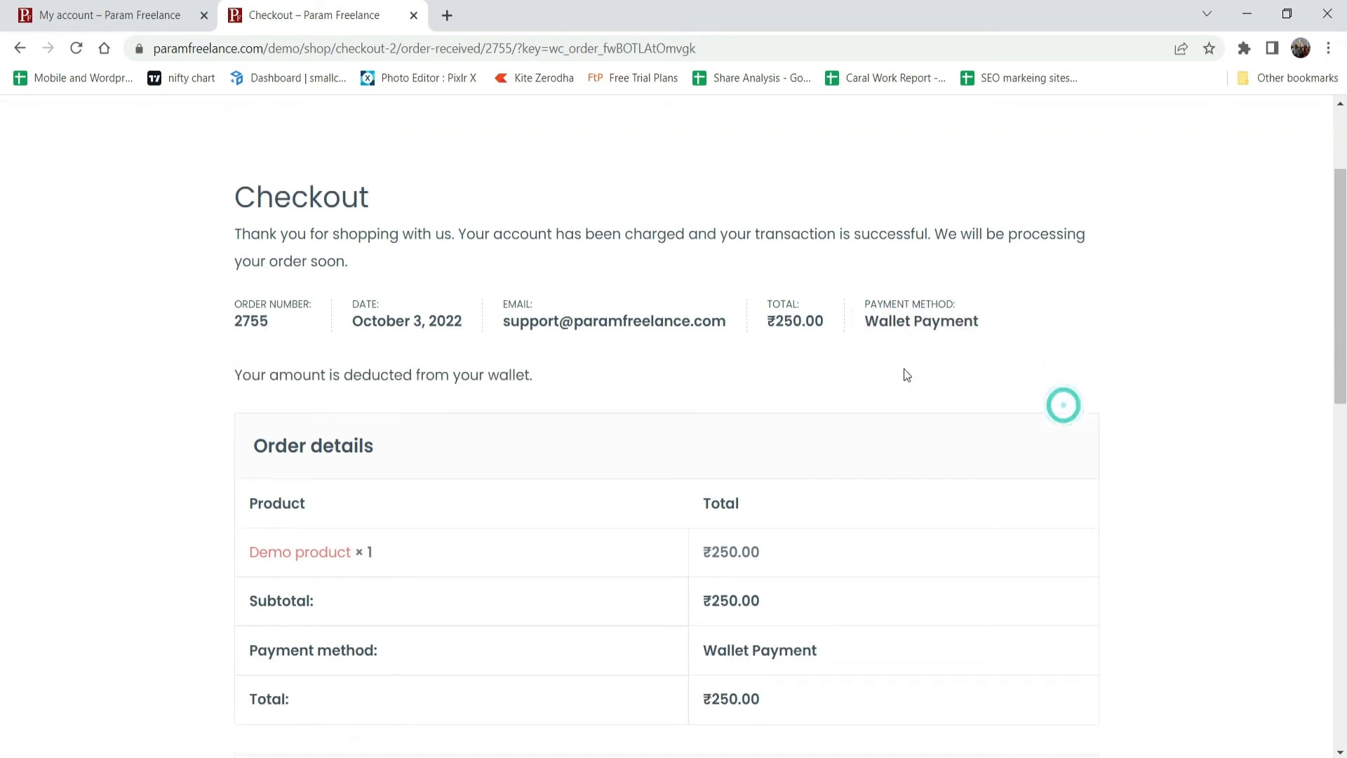
{"action": "scroll", "coordinate": [878, 253], "scroll_direction": "up", "scroll_amount": 4}
Step: Check the wallet balance in My Account and open the customer's order list
{"action": "mouse_move", "coordinate": [1067, 150]}
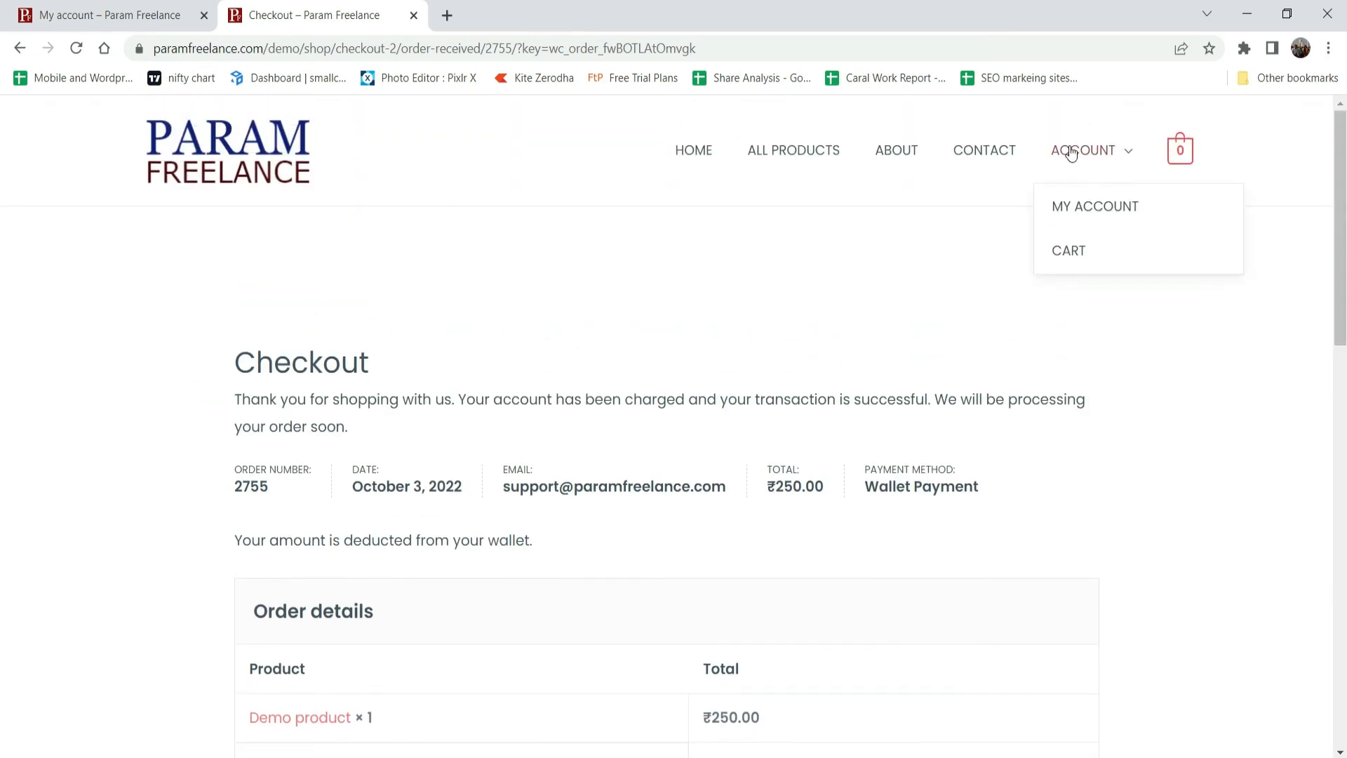
{"action": "left_click", "coordinate": [1093, 210]}
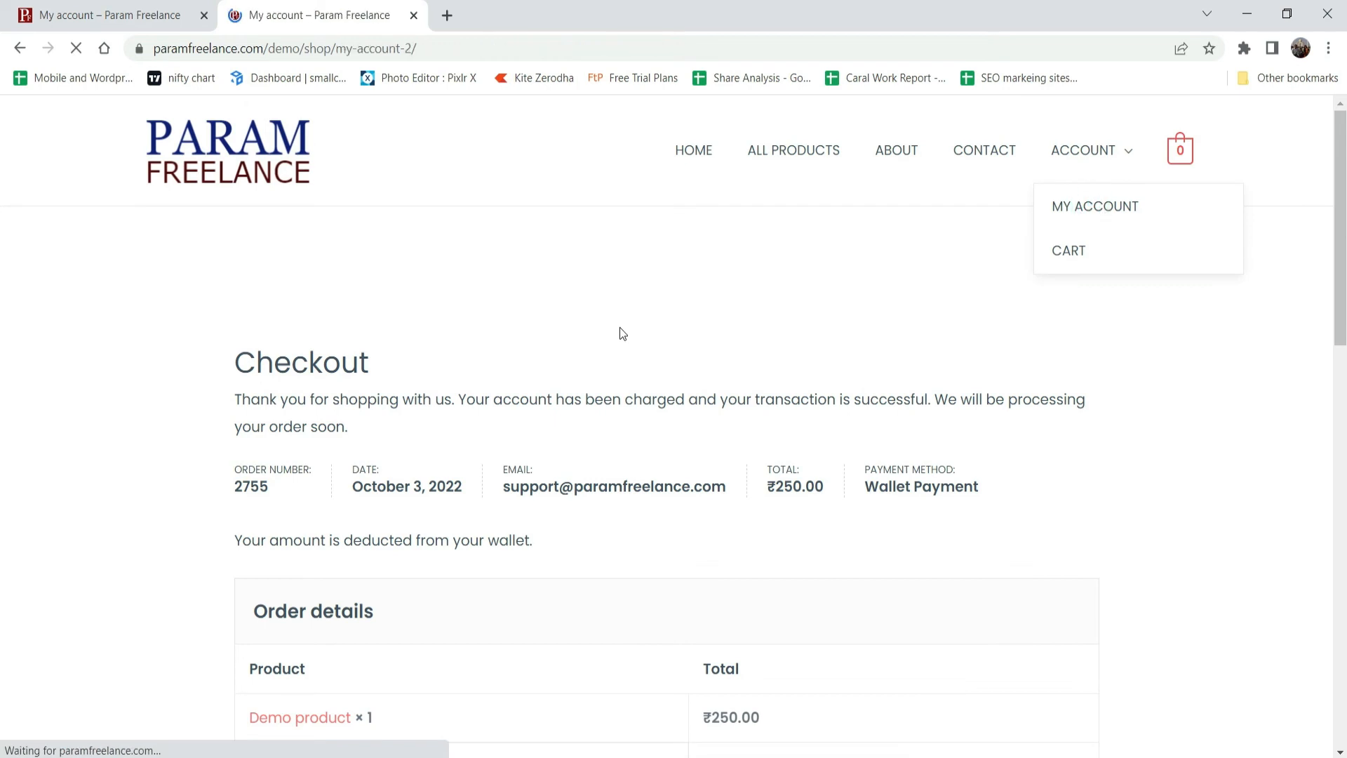
{"action": "left_click", "coordinate": [272, 593]}
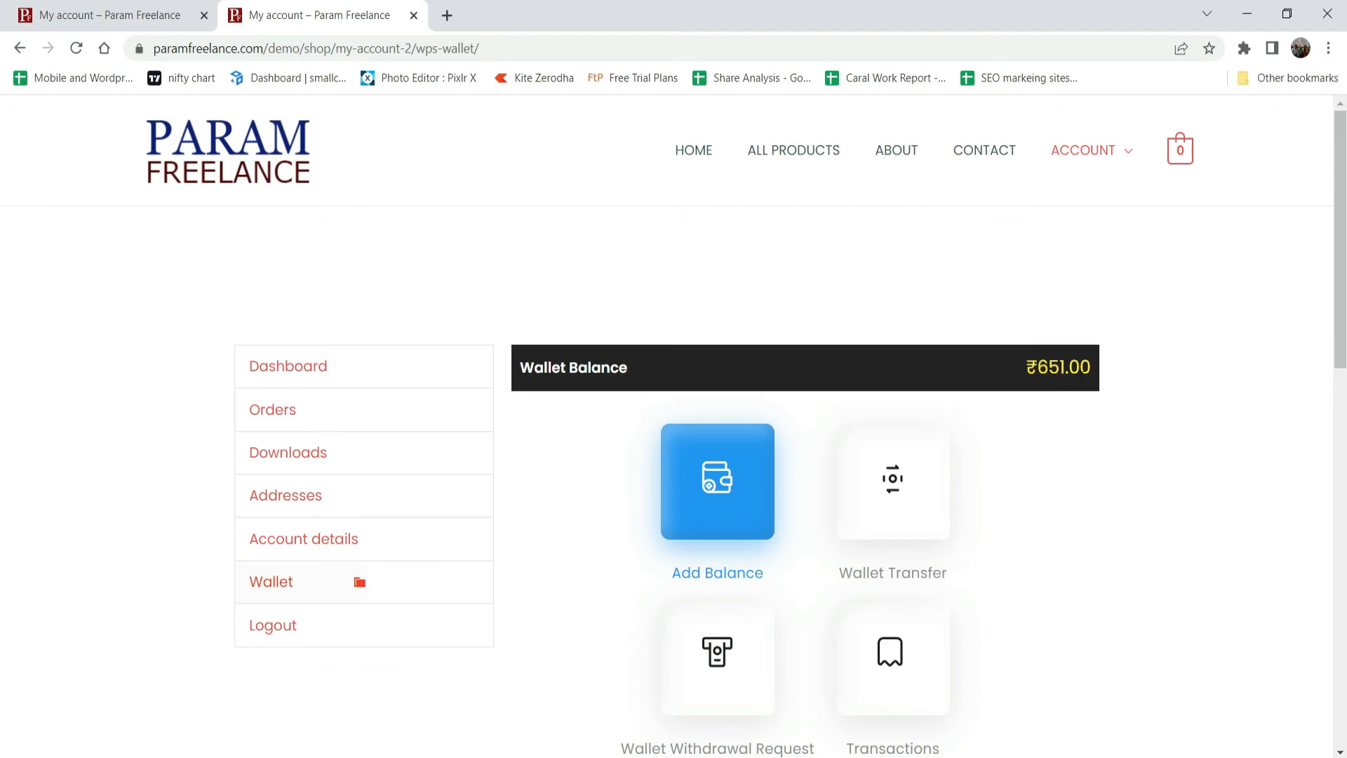
{"action": "left_click", "coordinate": [286, 411]}
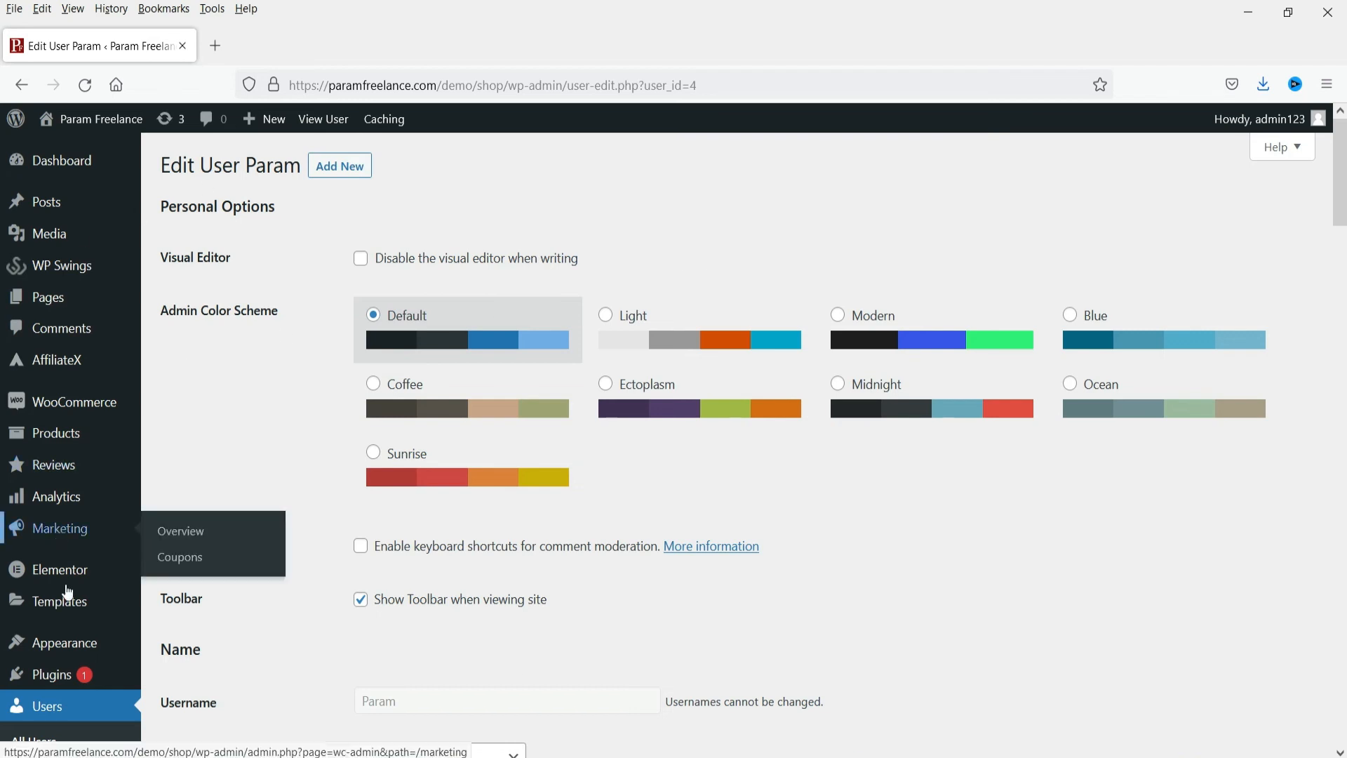
Step: In the WordPress admin, open the newest WooCommerce order and examine its payment, item and refund details
{"action": "scroll", "coordinate": [63, 428], "scroll_direction": "down", "scroll_amount": 5}
{"action": "mouse_move", "coordinate": [75, 256]}
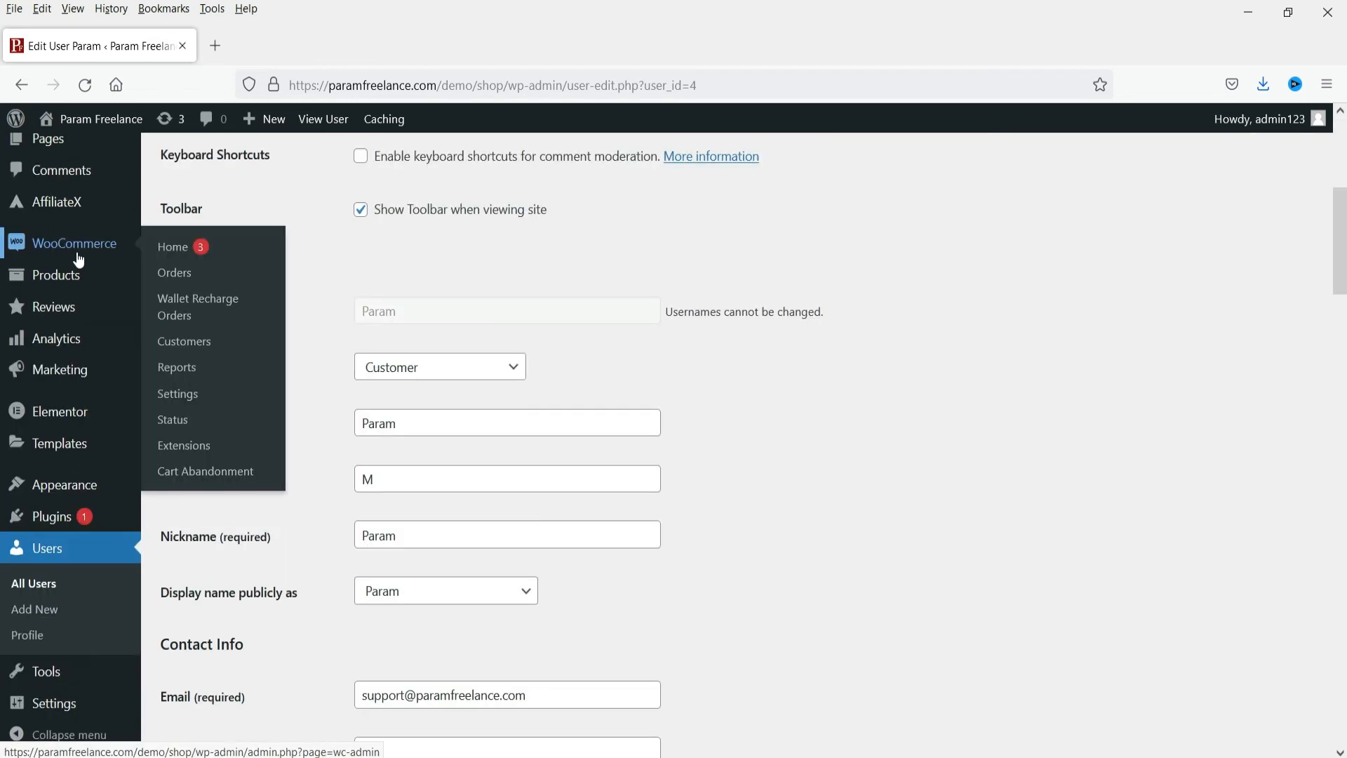
{"action": "left_click", "coordinate": [156, 274]}
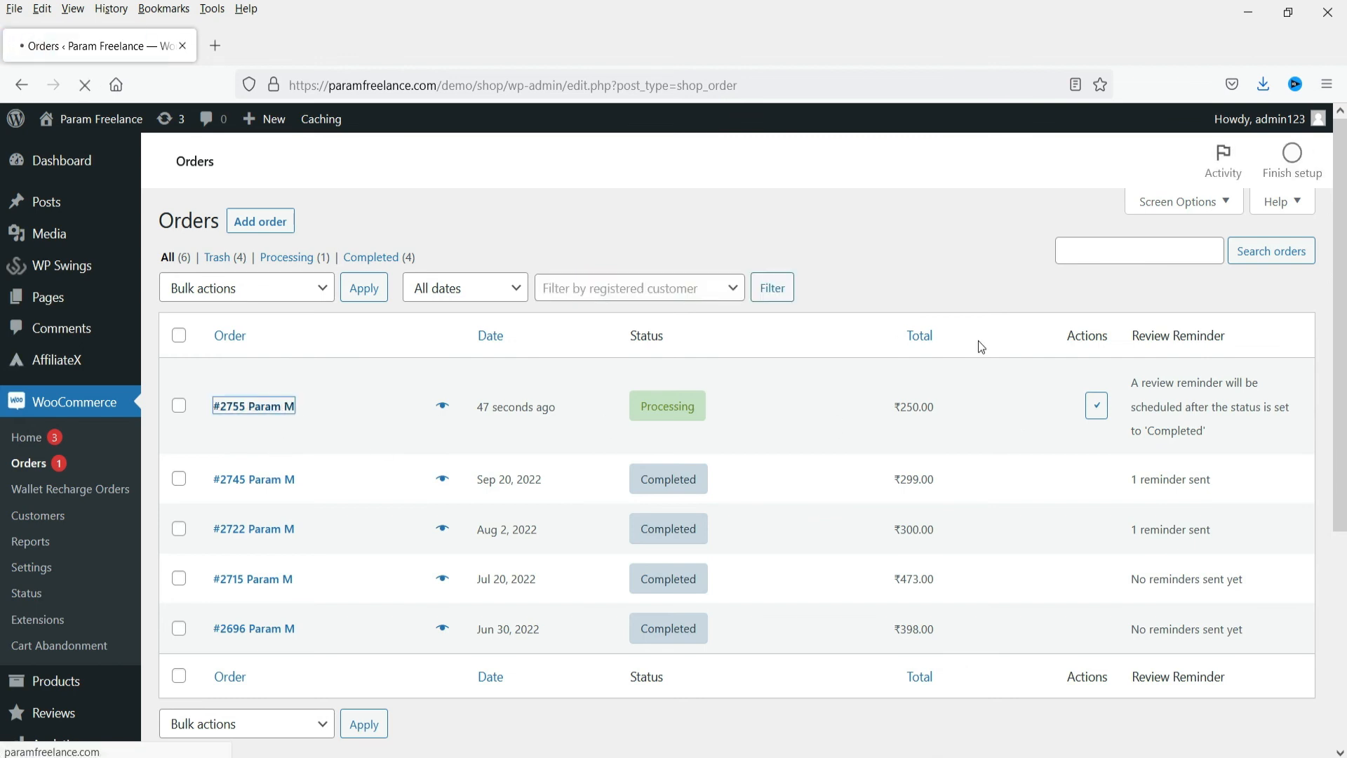
{"action": "scroll", "coordinate": [693, 294], "scroll_direction": "down", "scroll_amount": 6}
{"action": "scroll", "coordinate": [627, 313], "scroll_direction": "up", "scroll_amount": 4}
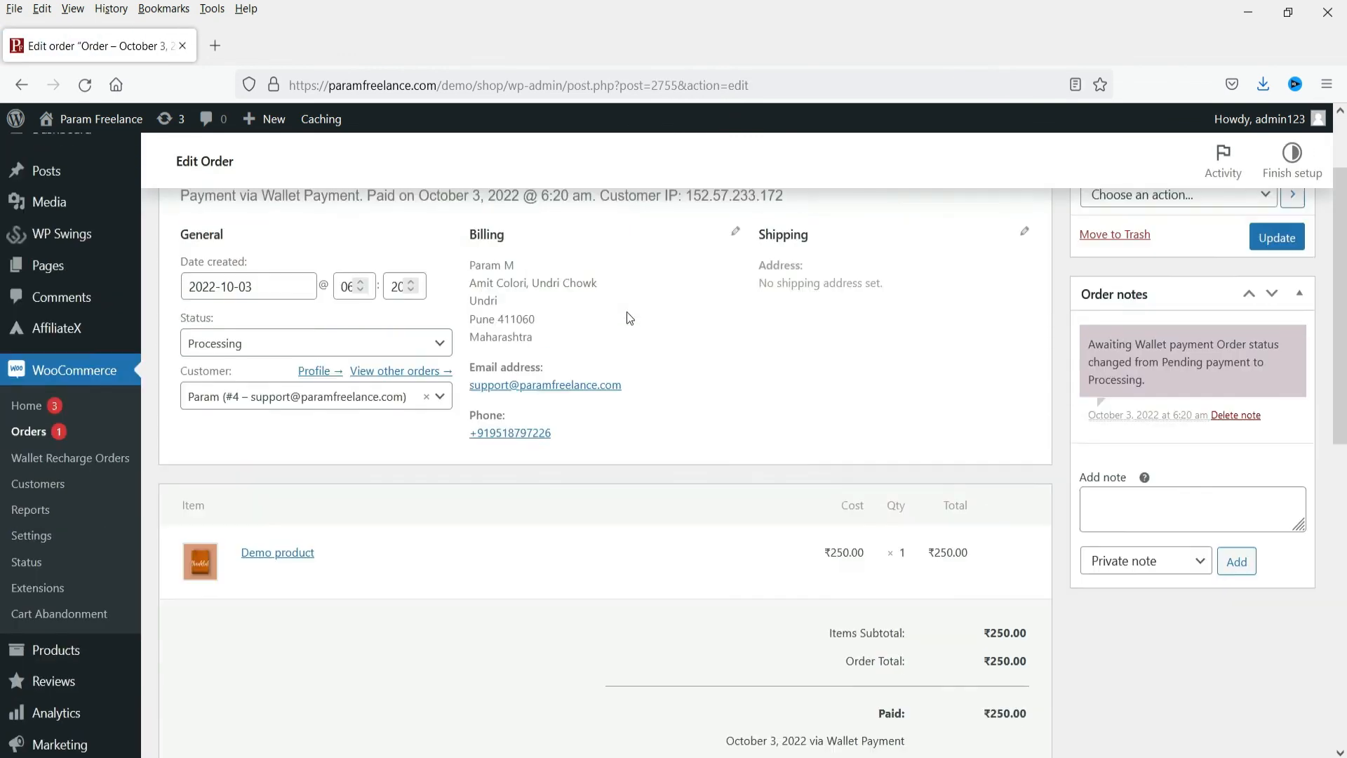
{"action": "scroll", "coordinate": [538, 451], "scroll_direction": "down", "scroll_amount": 5}
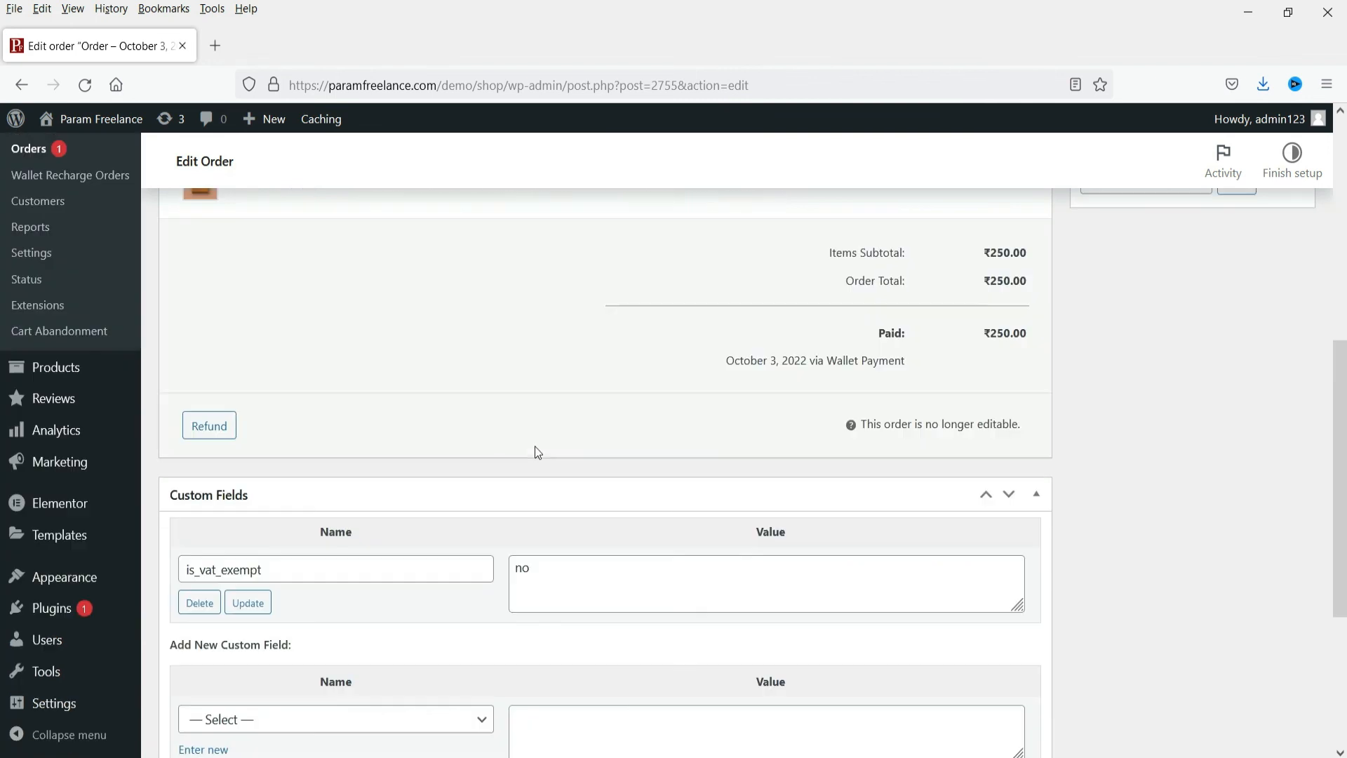
{"action": "scroll", "coordinate": [493, 416], "scroll_direction": "up", "scroll_amount": 4}
{"action": "scroll", "coordinate": [494, 415], "scroll_direction": "down", "scroll_amount": 1}
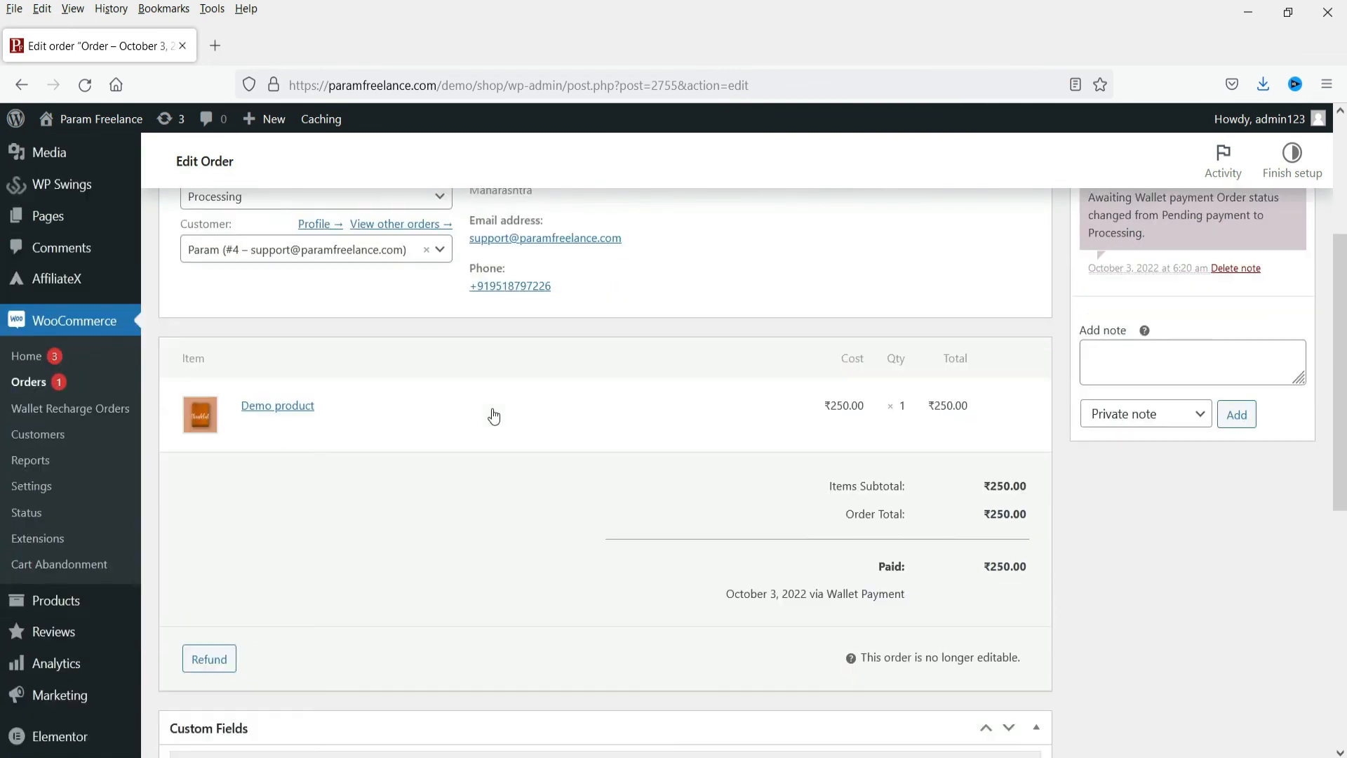
{"action": "scroll", "coordinate": [494, 417], "scroll_direction": "down", "scroll_amount": 3}
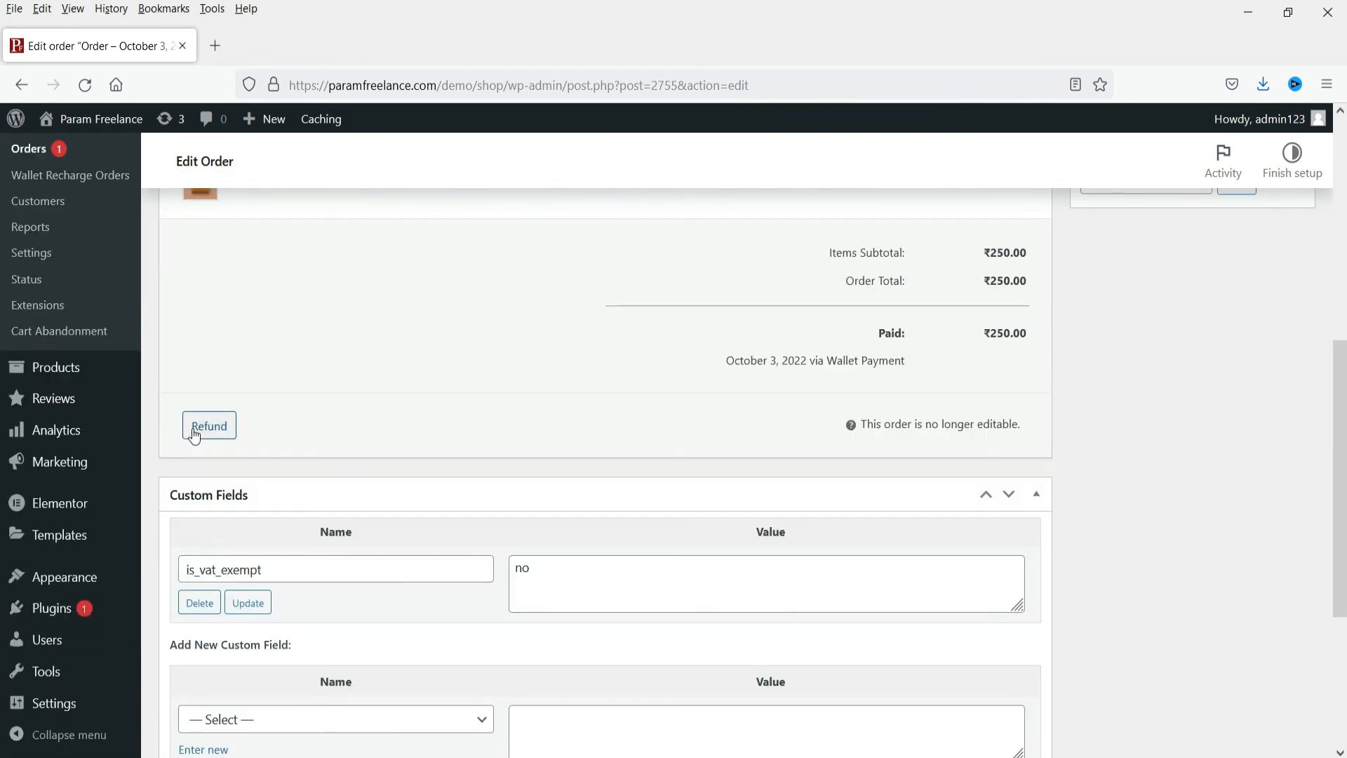
{"action": "scroll", "coordinate": [504, 466], "scroll_direction": "up", "scroll_amount": 1}
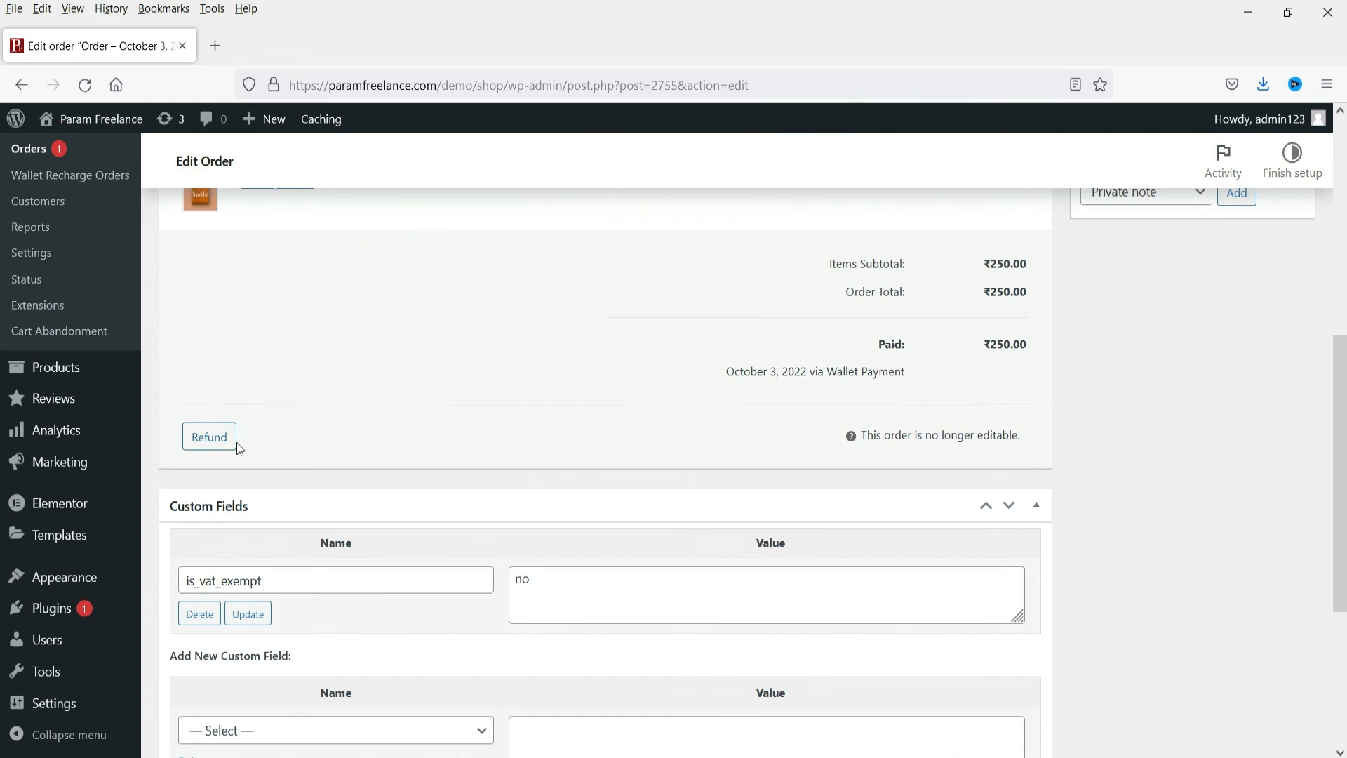
Step: Refund ₹250 manually on the Demo product order and confirm the refund
{"action": "left_click", "coordinate": [210, 437]}
{"action": "scroll", "coordinate": [966, 466], "scroll_direction": "up", "scroll_amount": 2}
{"action": "left_click", "coordinate": [967, 464]}
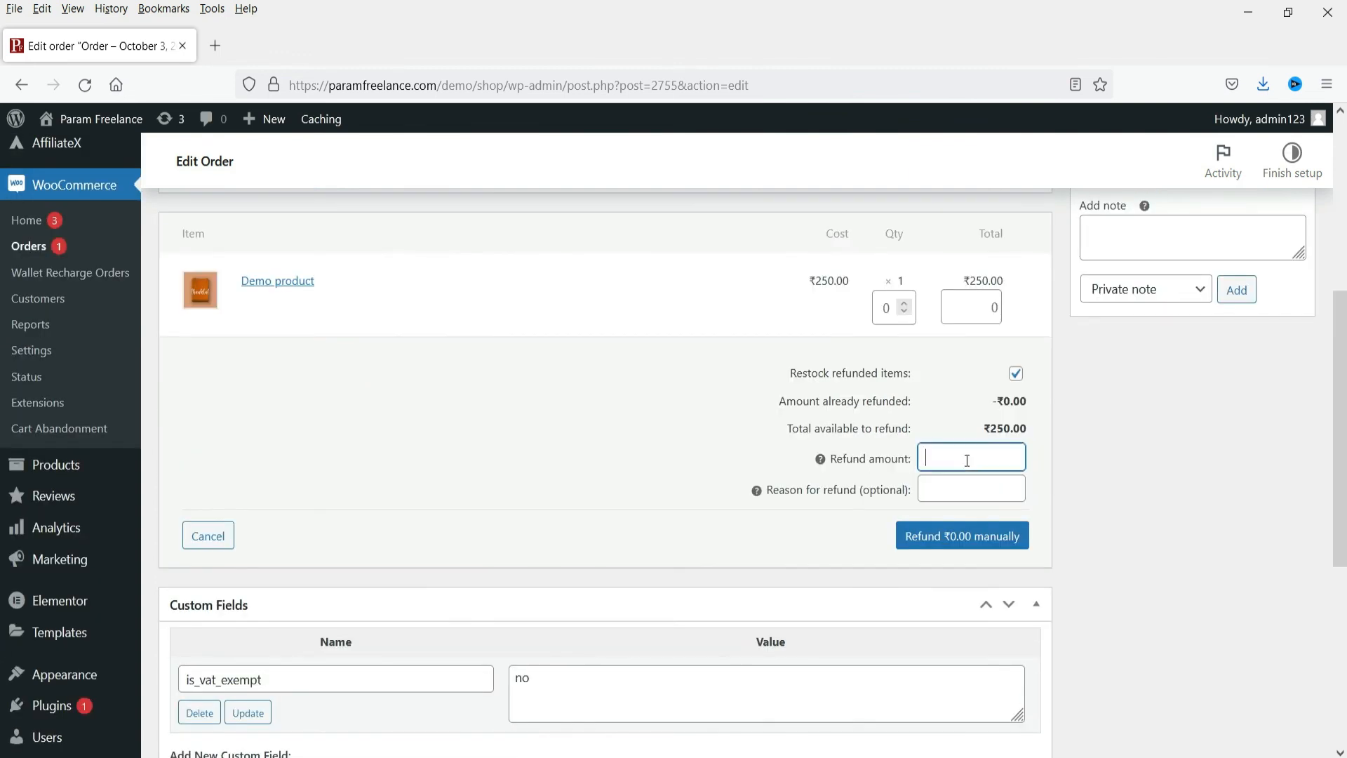
{"action": "type", "text": "250"}
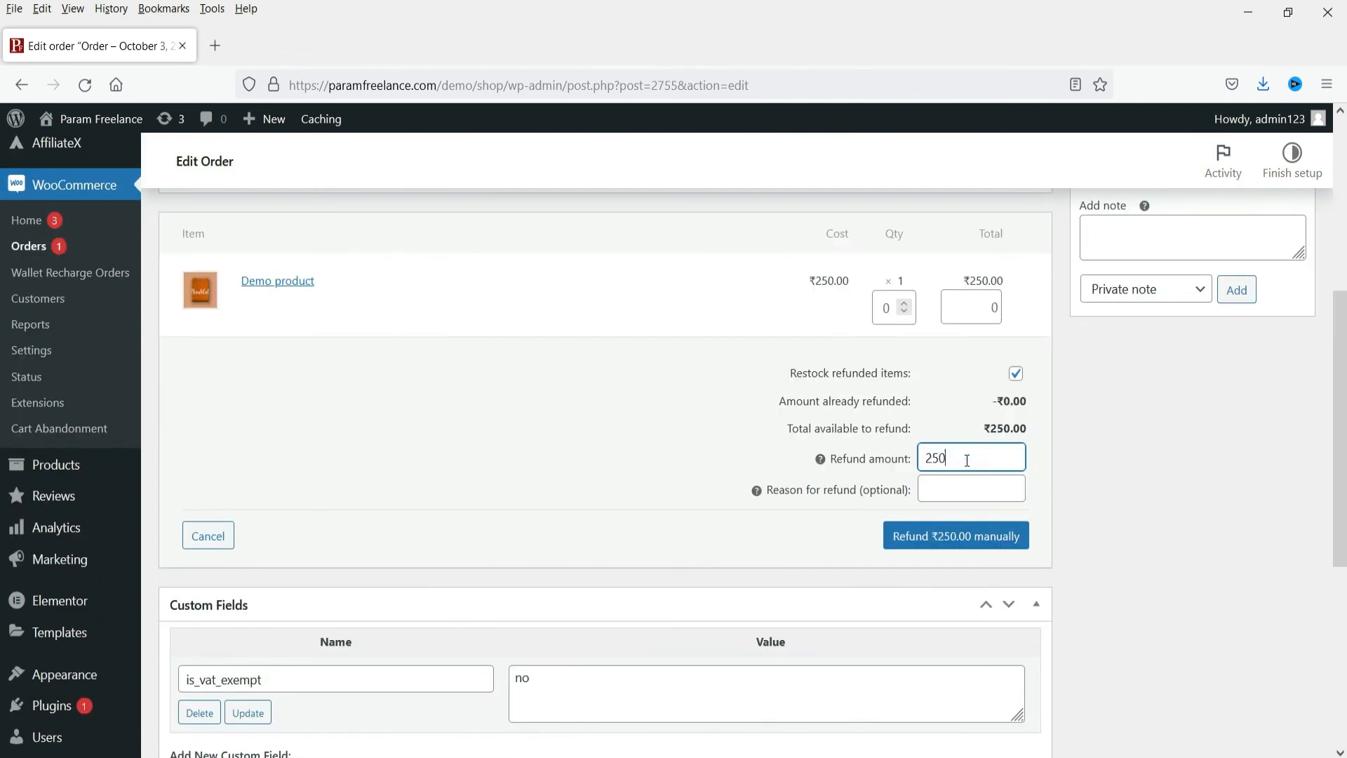
{"action": "left_click", "coordinate": [980, 546]}
{"action": "left_click", "coordinate": [741, 468]}
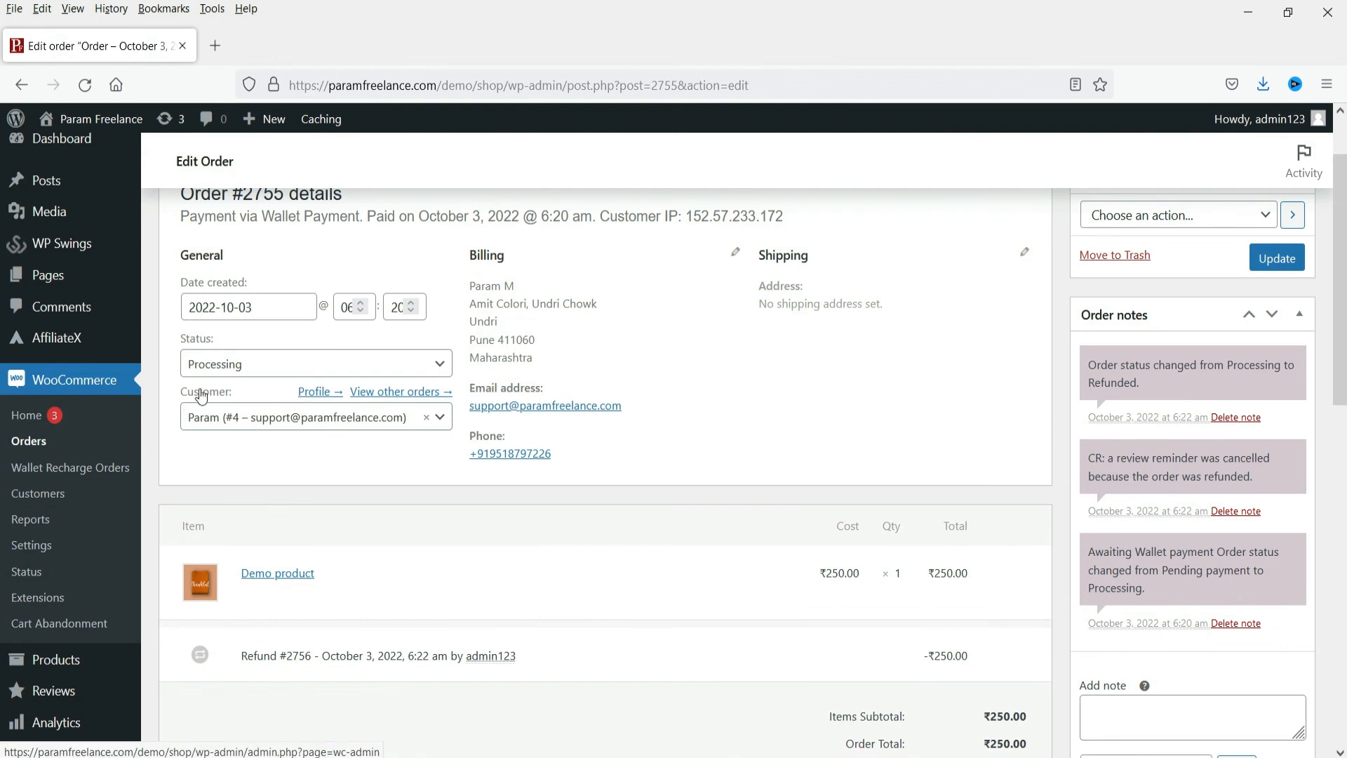
Step: Set the refunded order's status to Cancelled and update the order
{"action": "left_click", "coordinate": [225, 365]}
{"action": "left_click", "coordinate": [274, 522]}
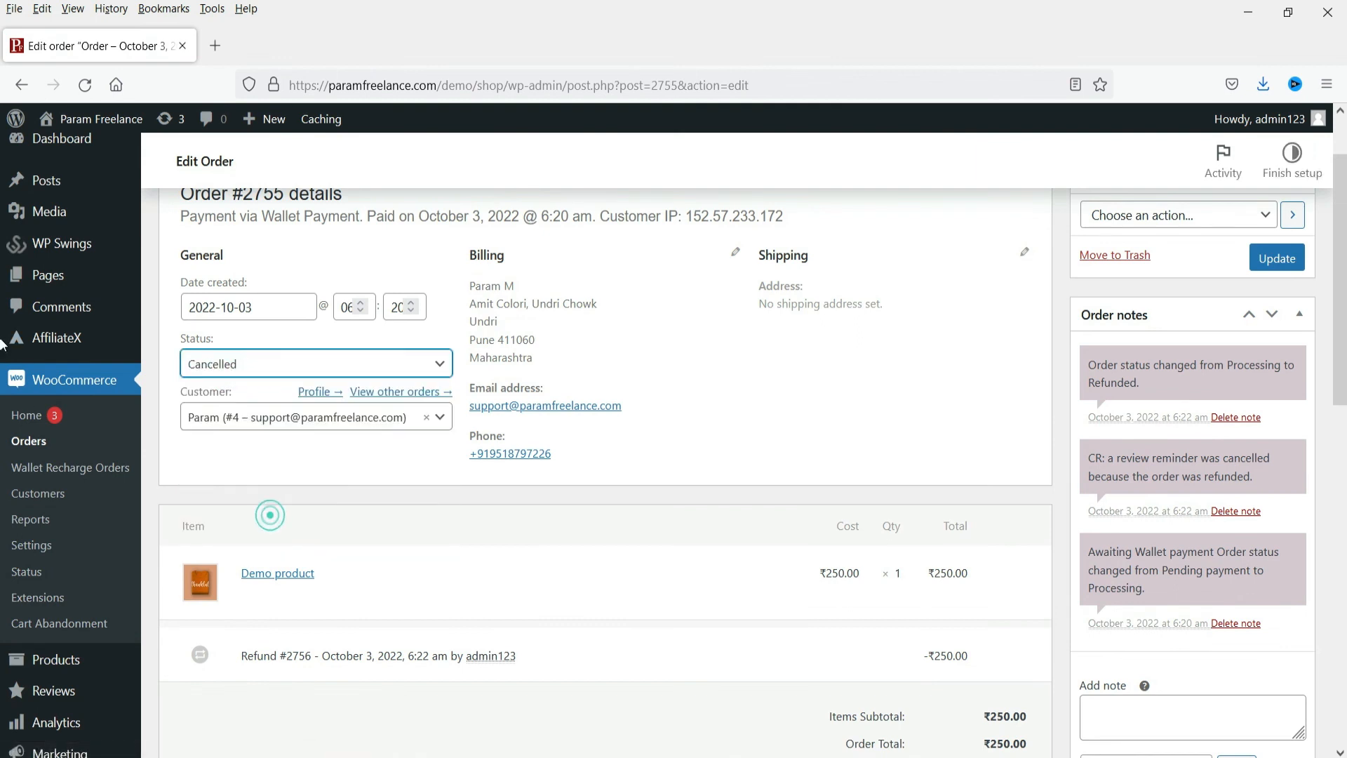
{"action": "left_click", "coordinate": [1285, 260]}
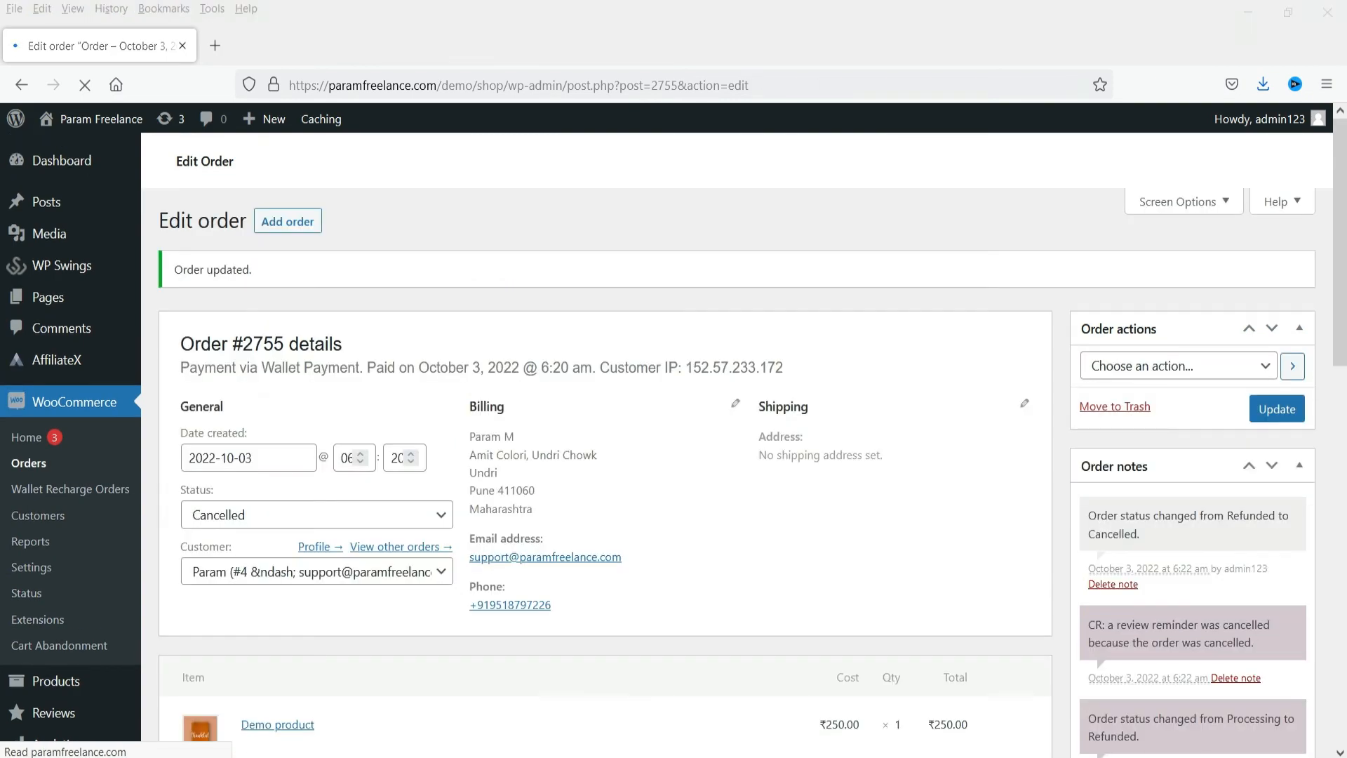
Step: Switch to the customer's My Account page in the other browser and check the wallet balance after the refund
{"action": "key", "text": "alt+Tab"}
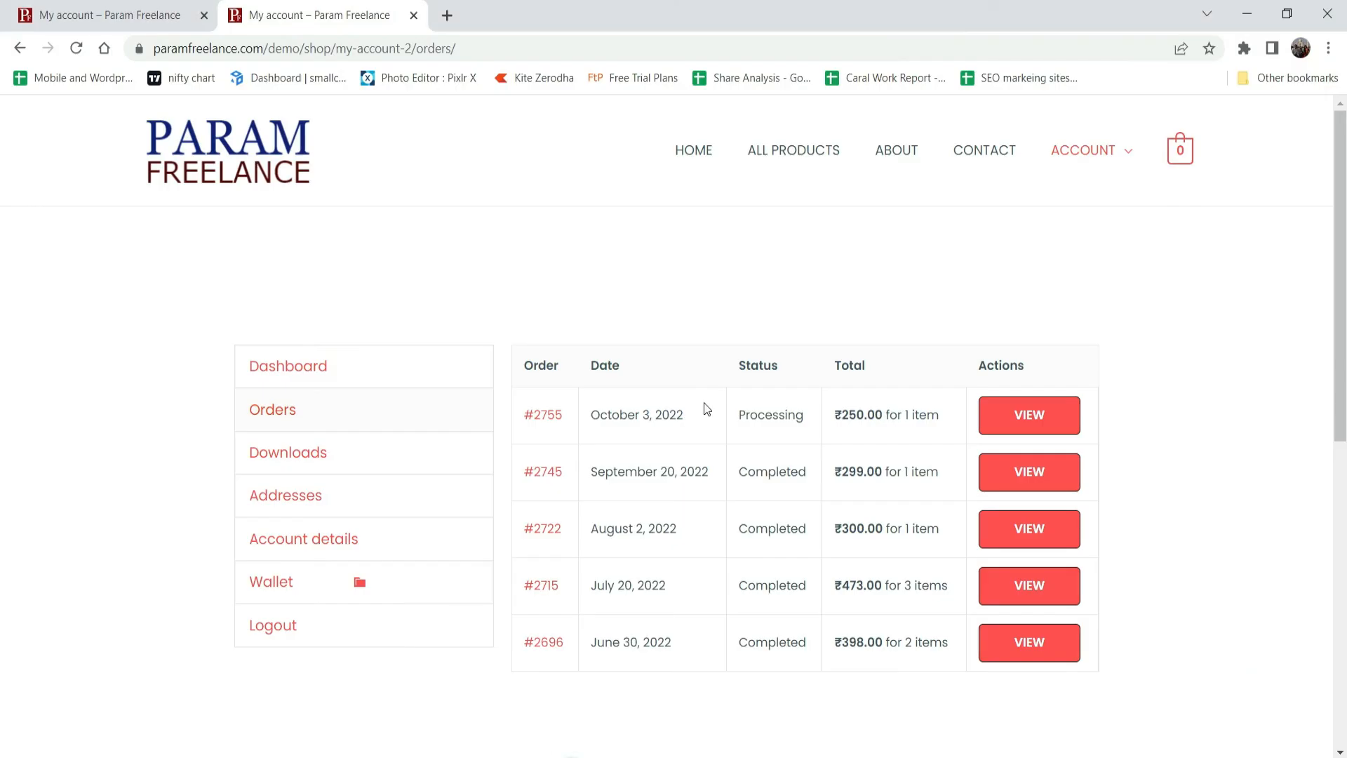
{"action": "left_click", "coordinate": [274, 584]}
{"action": "mouse_move", "coordinate": [1040, 371]}
{"action": "left_mouse_down"}
{"action": "mouse_move", "coordinate": [1080, 373]}
{"action": "mouse_move", "coordinate": [1065, 376]}
{"action": "left_mouse_up"}
{"action": "left_click", "coordinate": [1052, 380]}
{"action": "double_click", "coordinate": [1051, 379]}
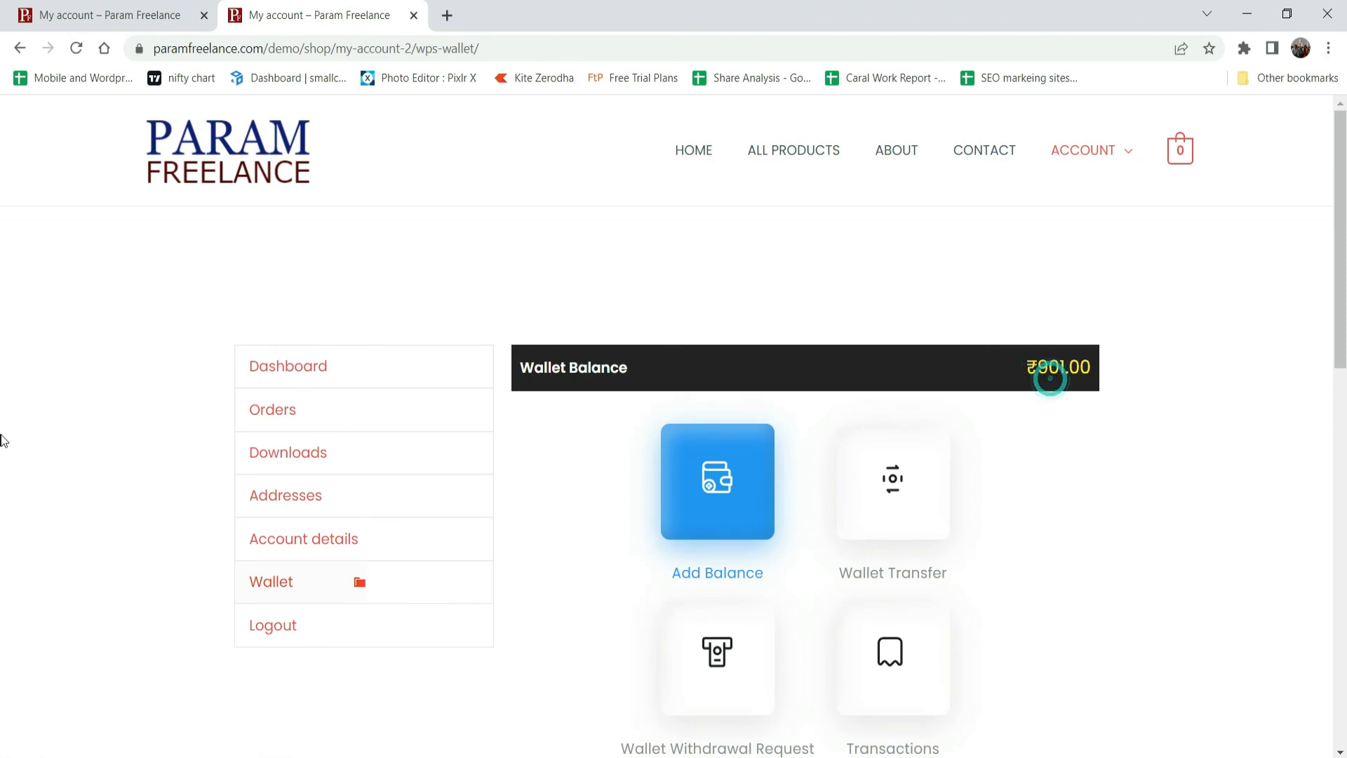
Step: Open the customer's order list and check the status of the newest order, dated October 3, 2022
{"action": "left_click", "coordinate": [295, 414]}
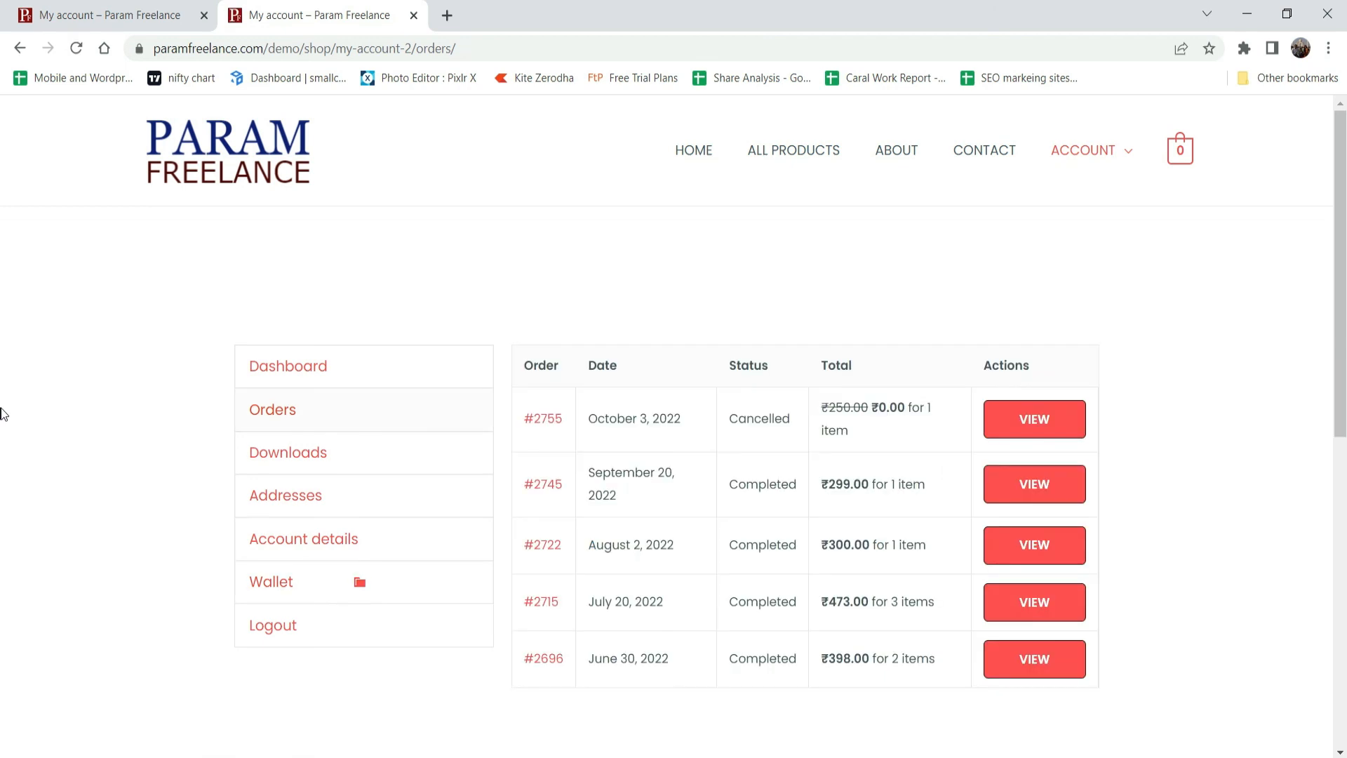
{"action": "left_click_drag", "start_coordinate": [731, 418], "coordinate": [774, 422]}
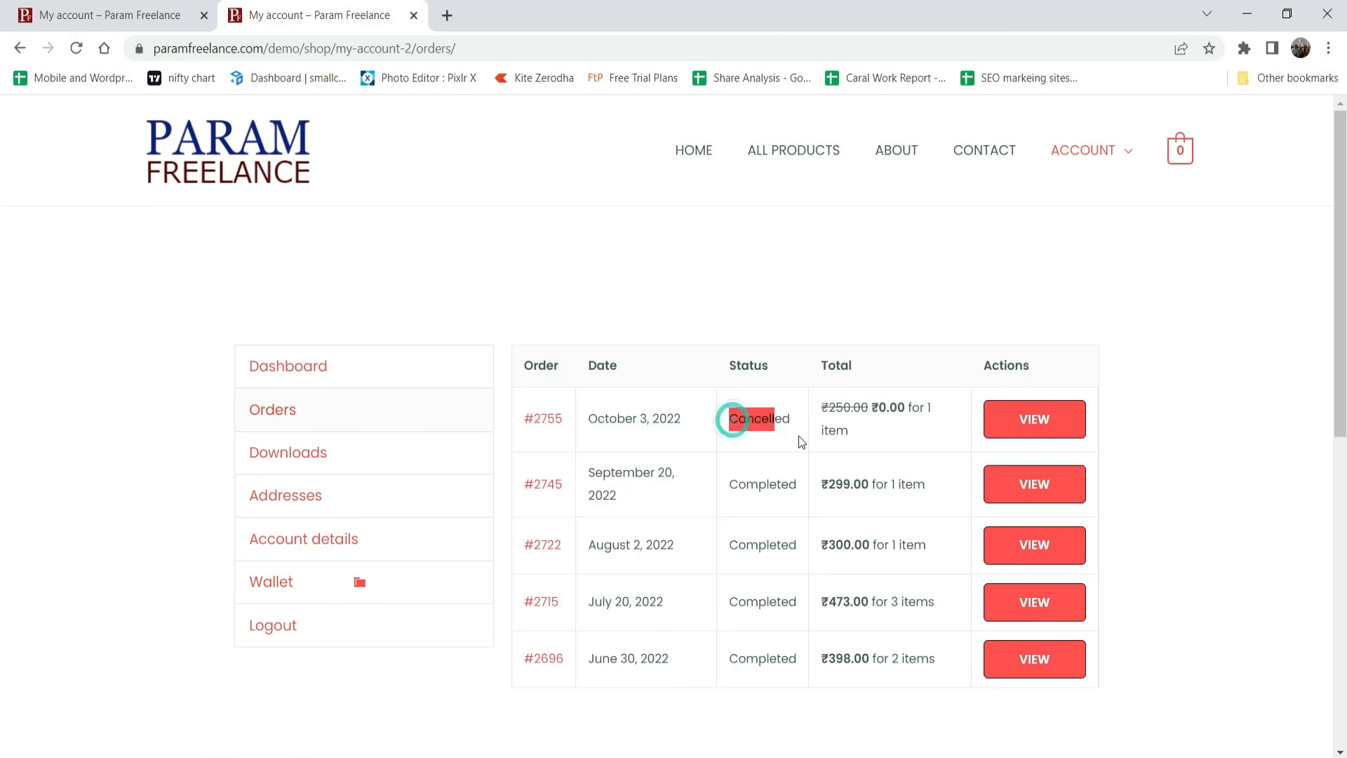
{"action": "left_click", "coordinate": [801, 435]}
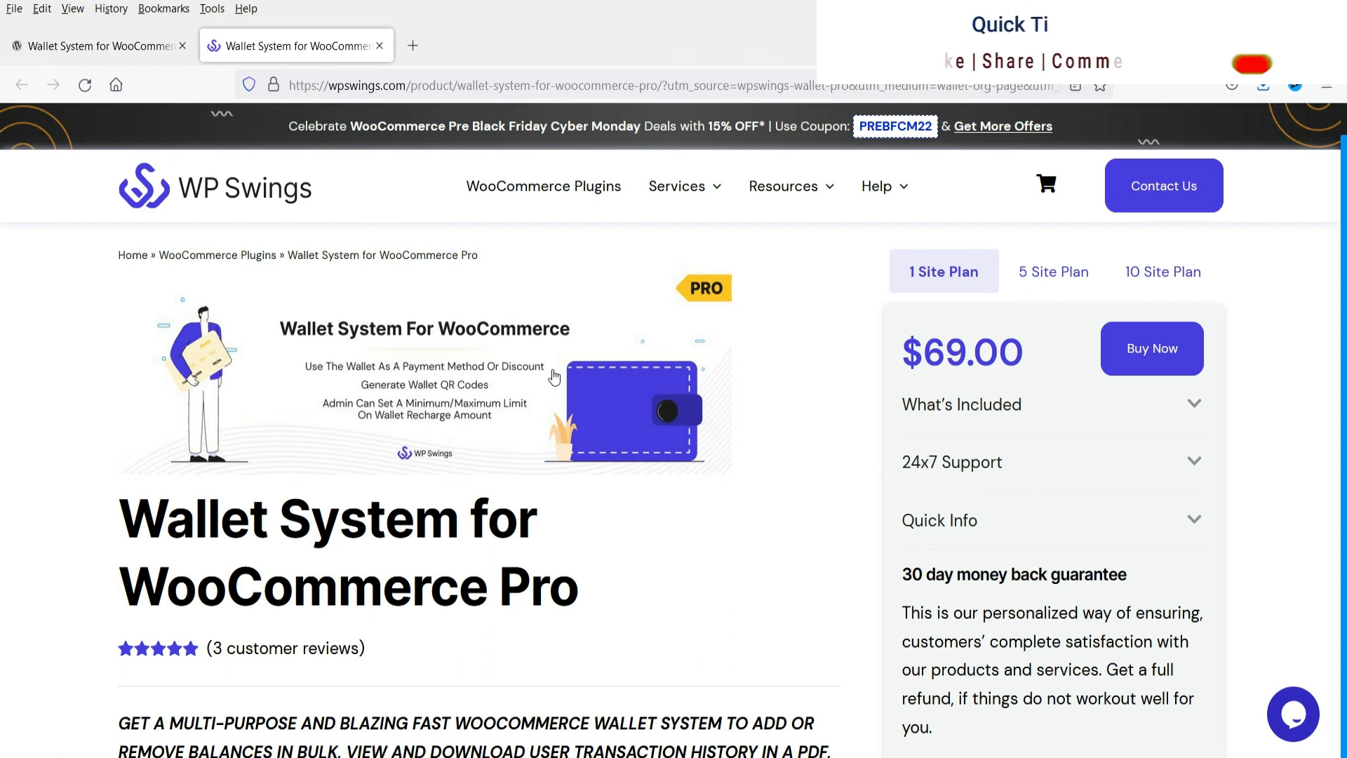
Step: On the Wallet System for WooCommerce Pro product page, expand the What's Included details of the 1 Site Plan
{"action": "scroll", "coordinate": [319, 452], "scroll_direction": "down", "scroll_amount": 4}
{"action": "scroll", "coordinate": [319, 452], "scroll_direction": "up", "scroll_amount": 4}
{"action": "left_click", "coordinate": [1192, 404]}
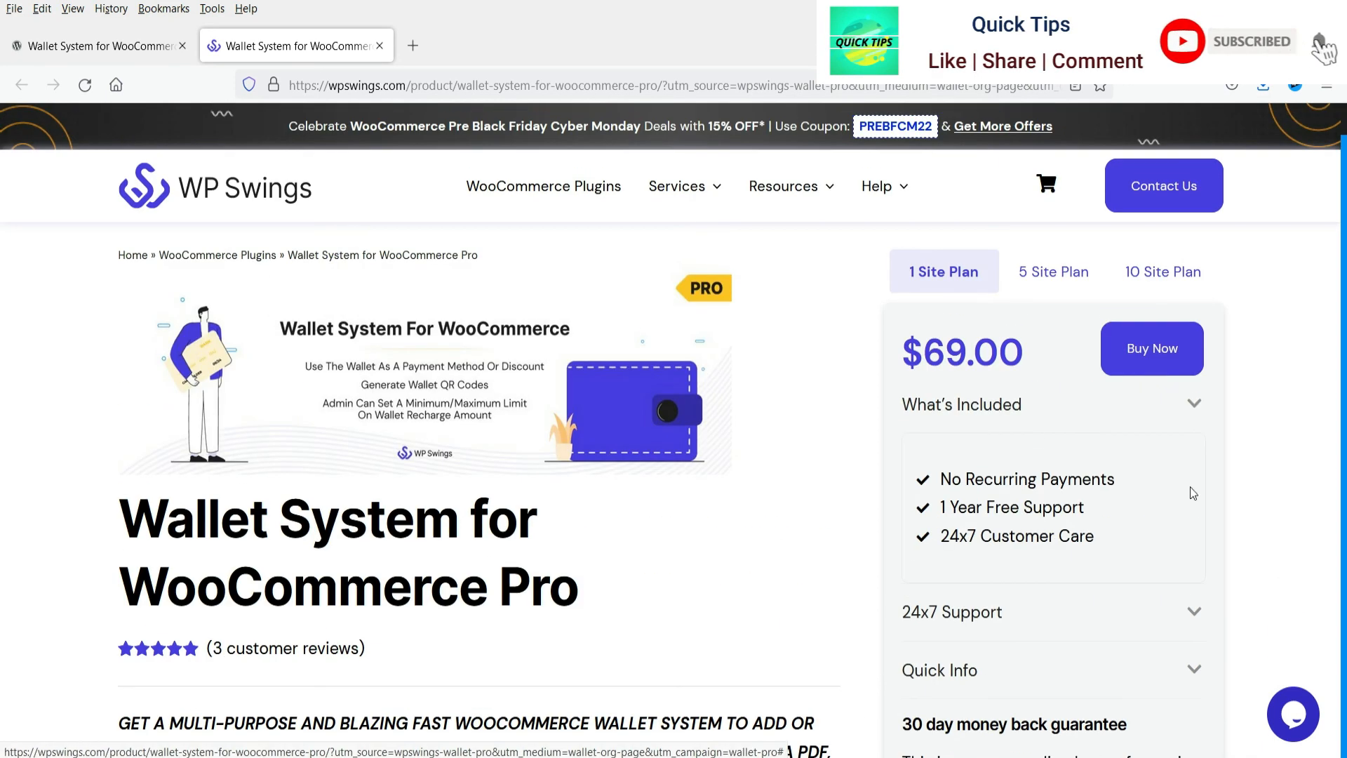
Step: Read through the Pro plugin's description and its list of top features, including the wallet cashback and wallet coupon sections
{"action": "scroll", "coordinate": [1052, 279], "scroll_direction": "down", "scroll_amount": 7}
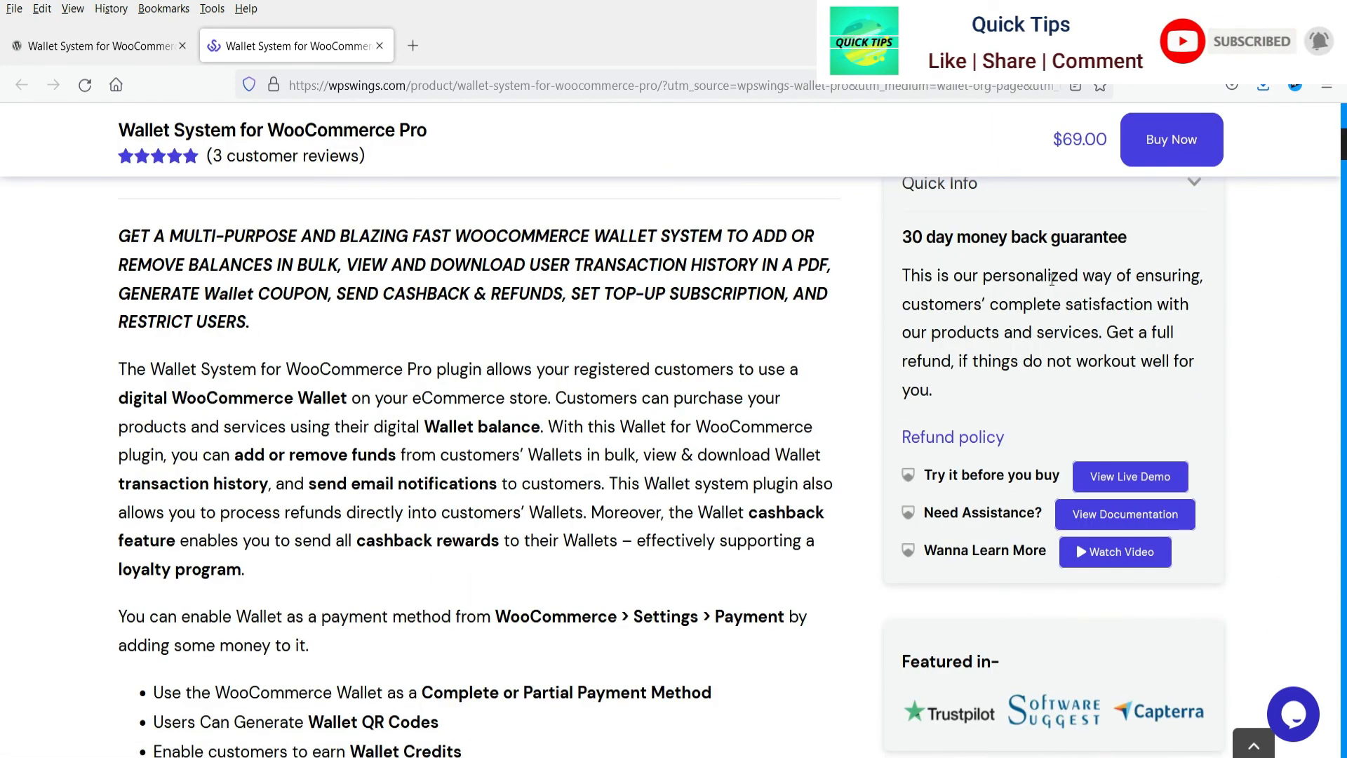
{"action": "scroll", "coordinate": [517, 365], "scroll_direction": "down", "scroll_amount": 4}
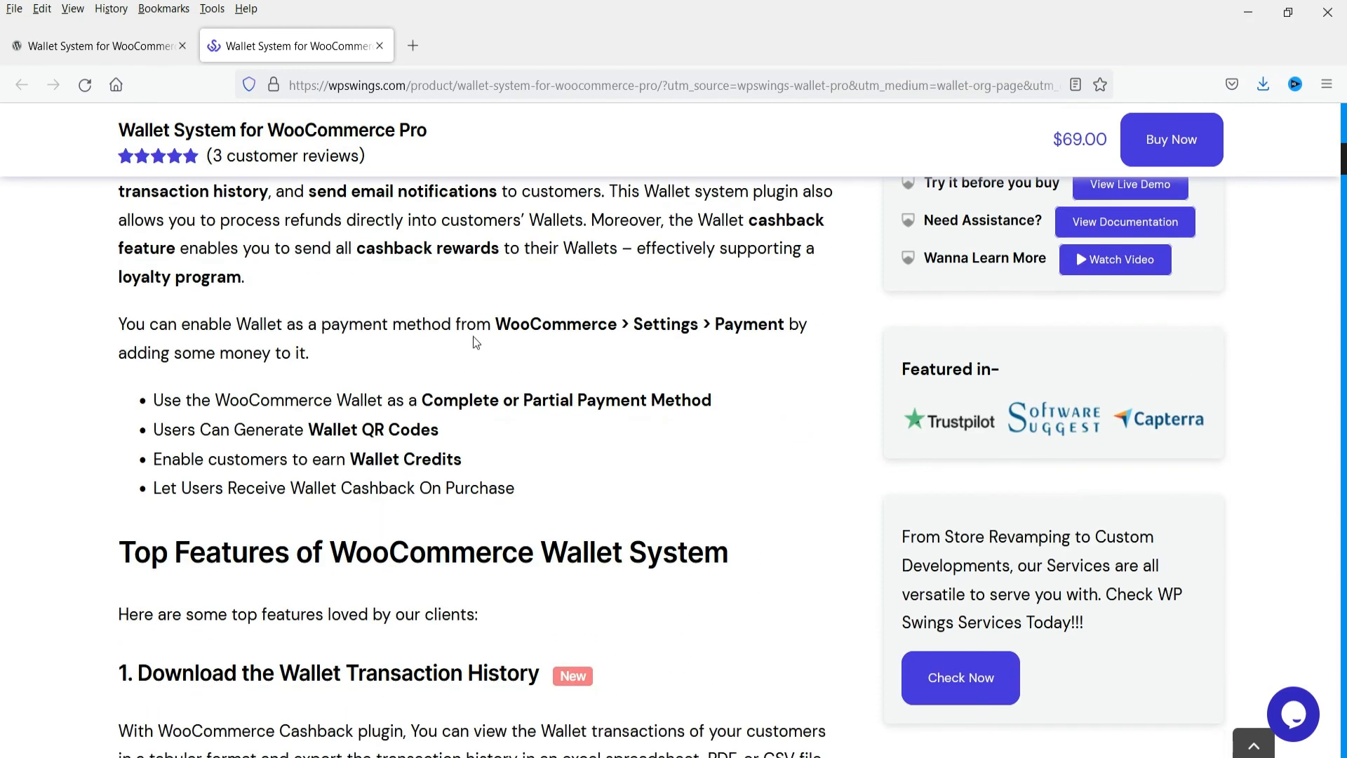
{"action": "scroll", "coordinate": [475, 341], "scroll_direction": "down", "scroll_amount": 3}
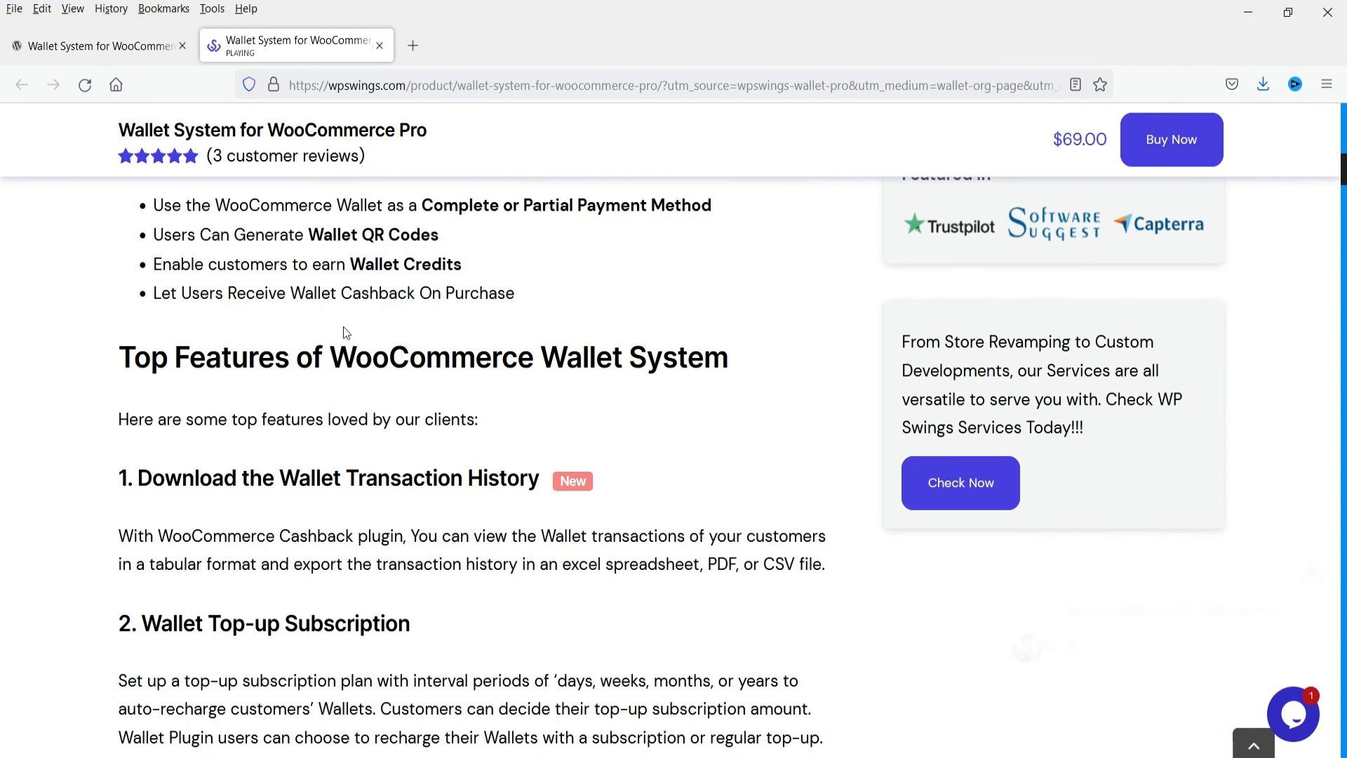
{"action": "scroll", "coordinate": [336, 330], "scroll_direction": "down", "scroll_amount": 12}
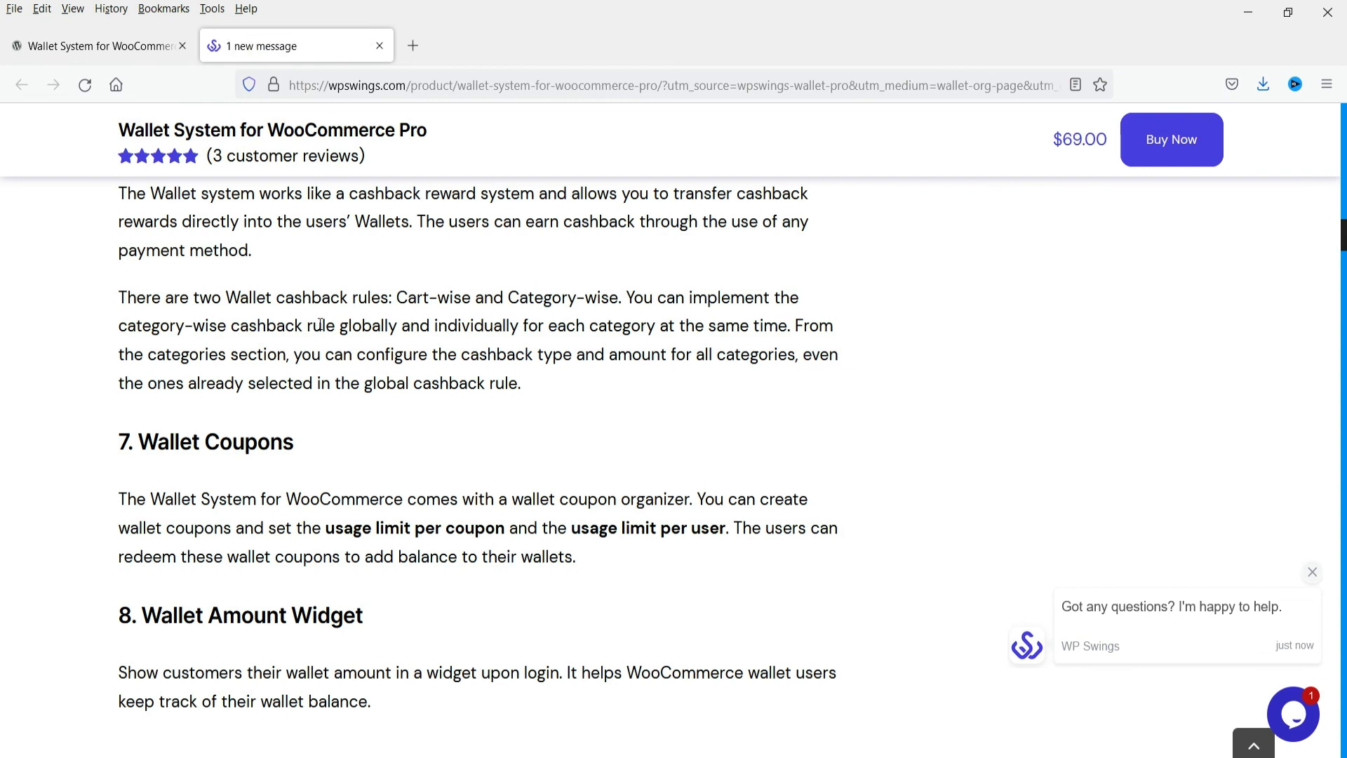
{"action": "scroll", "coordinate": [319, 325], "scroll_direction": "down", "scroll_amount": 4}
{"action": "scroll", "coordinate": [316, 319], "scroll_direction": "up", "scroll_amount": 7}
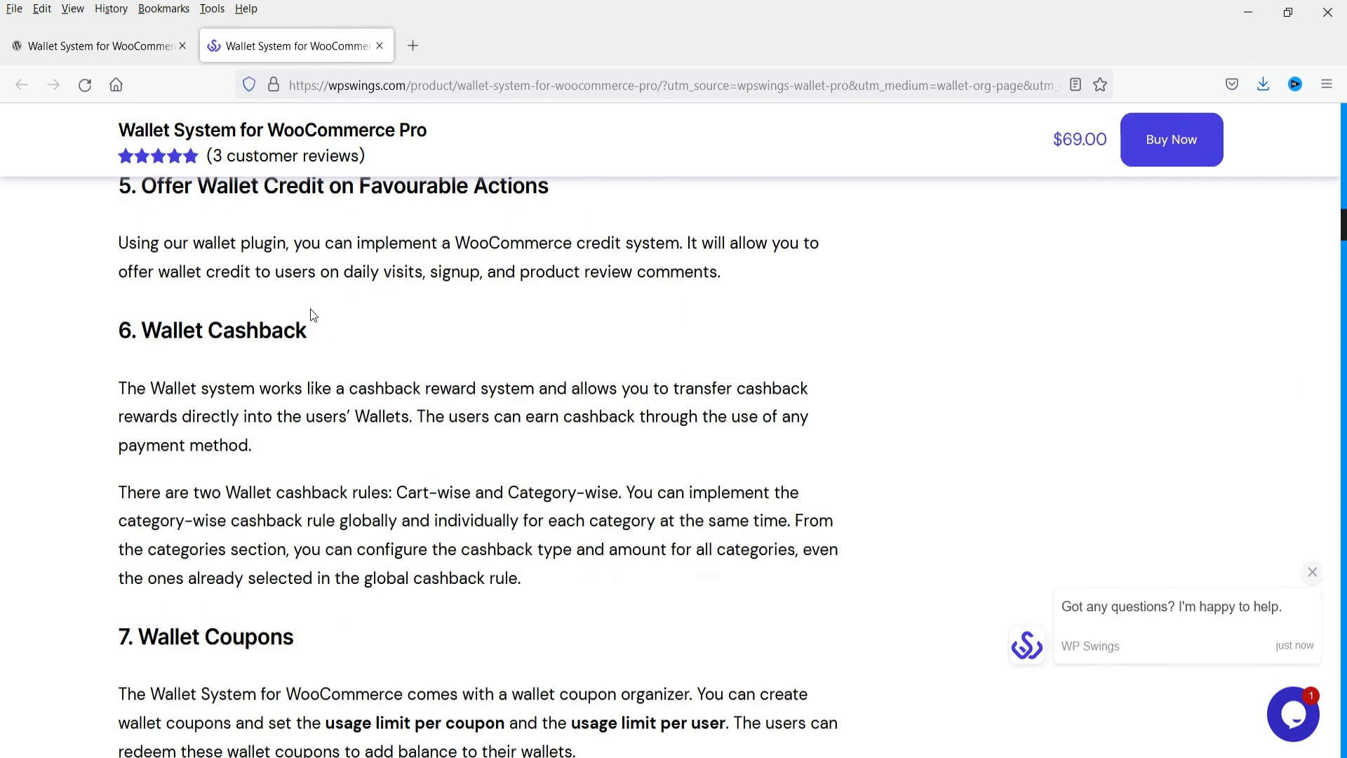